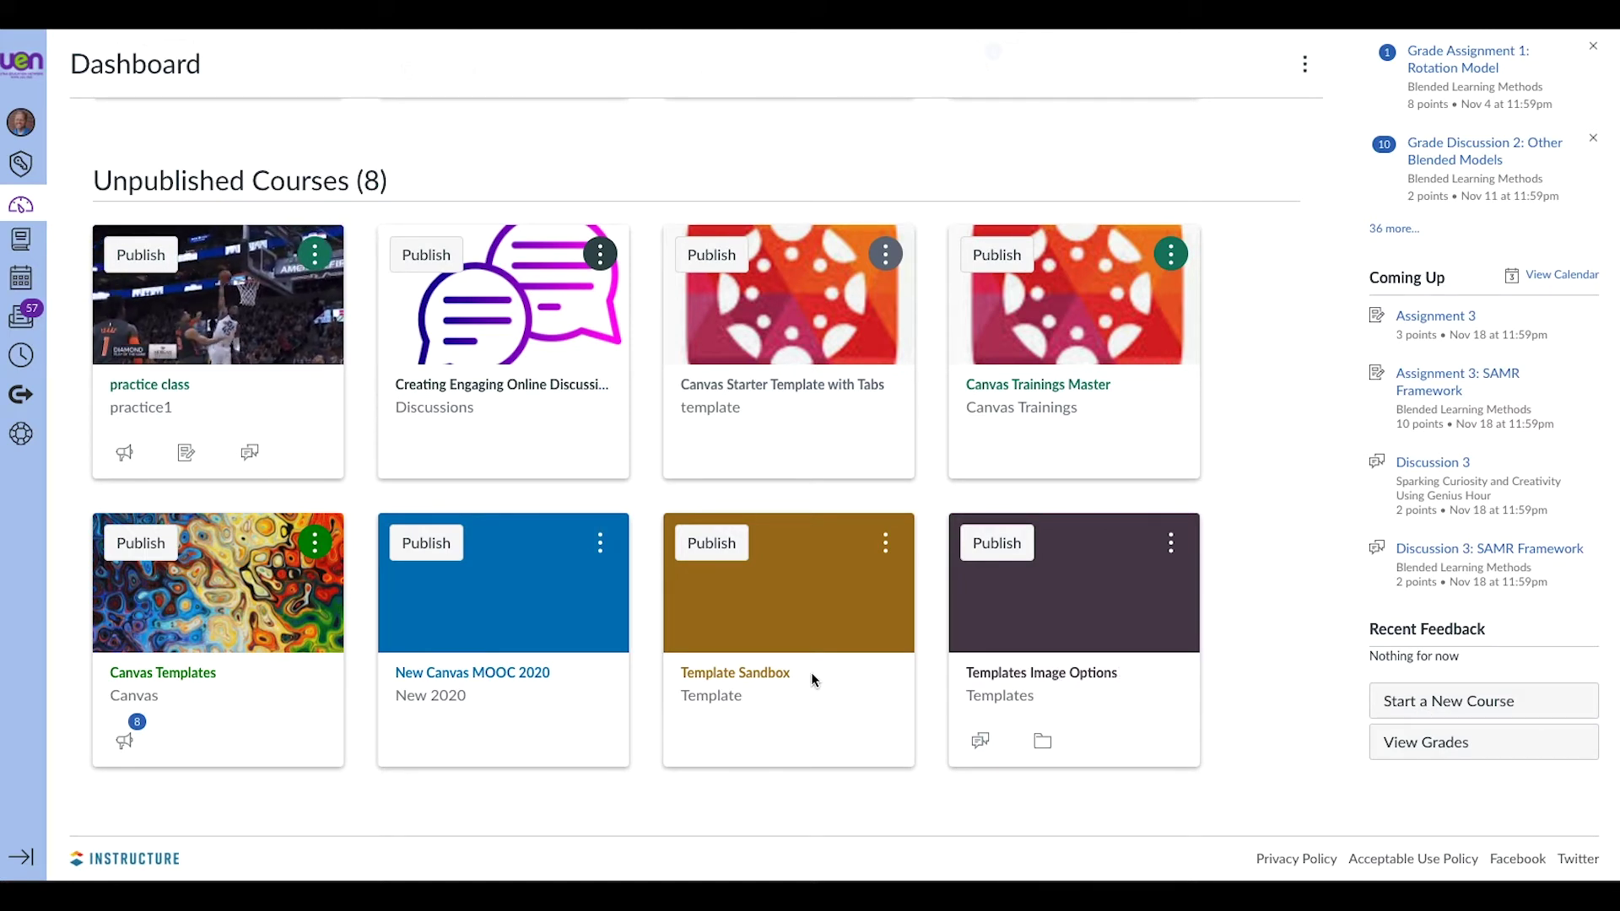
Open Commons and filter the resources to the Templates content type shared with UEN K-12
left_click(21, 398)
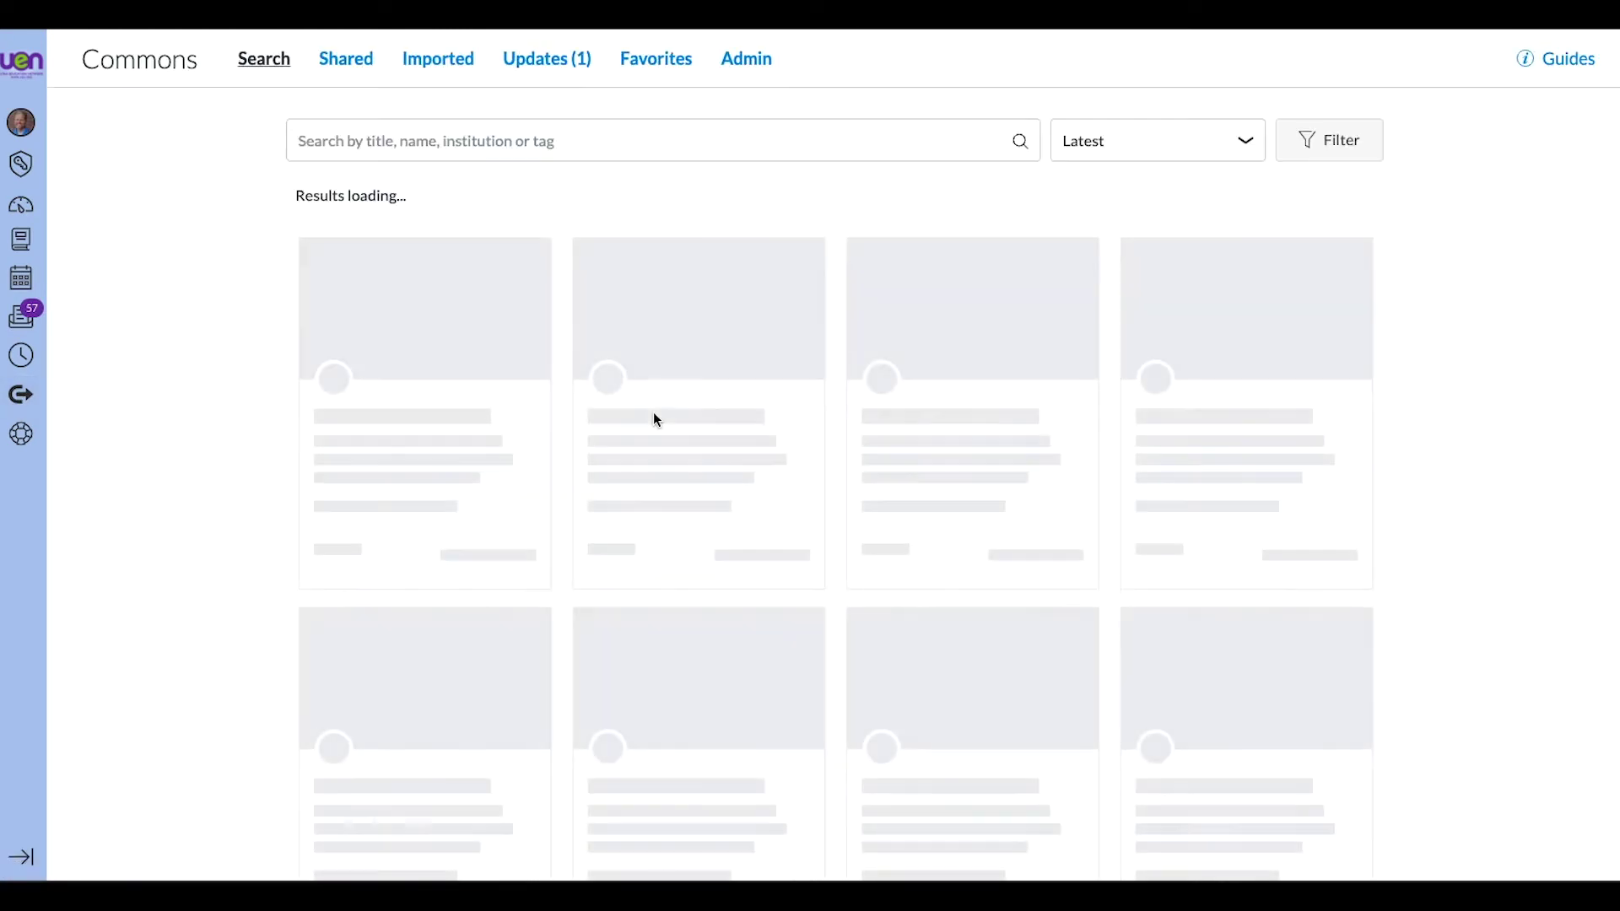
left_click(1326, 150)
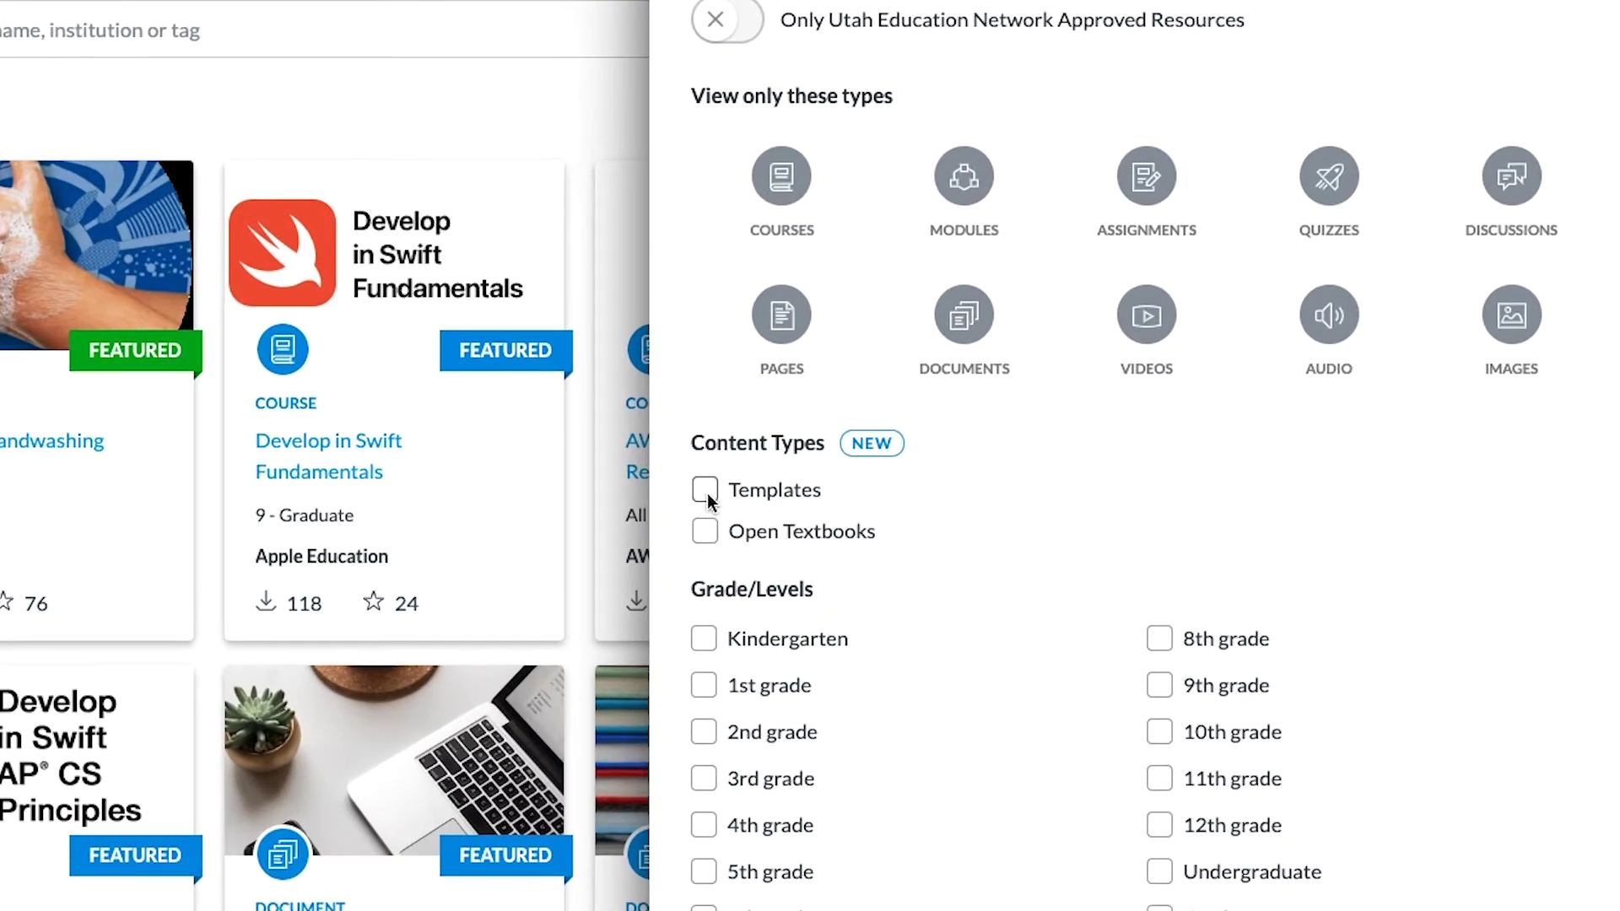
left_click(706, 490)
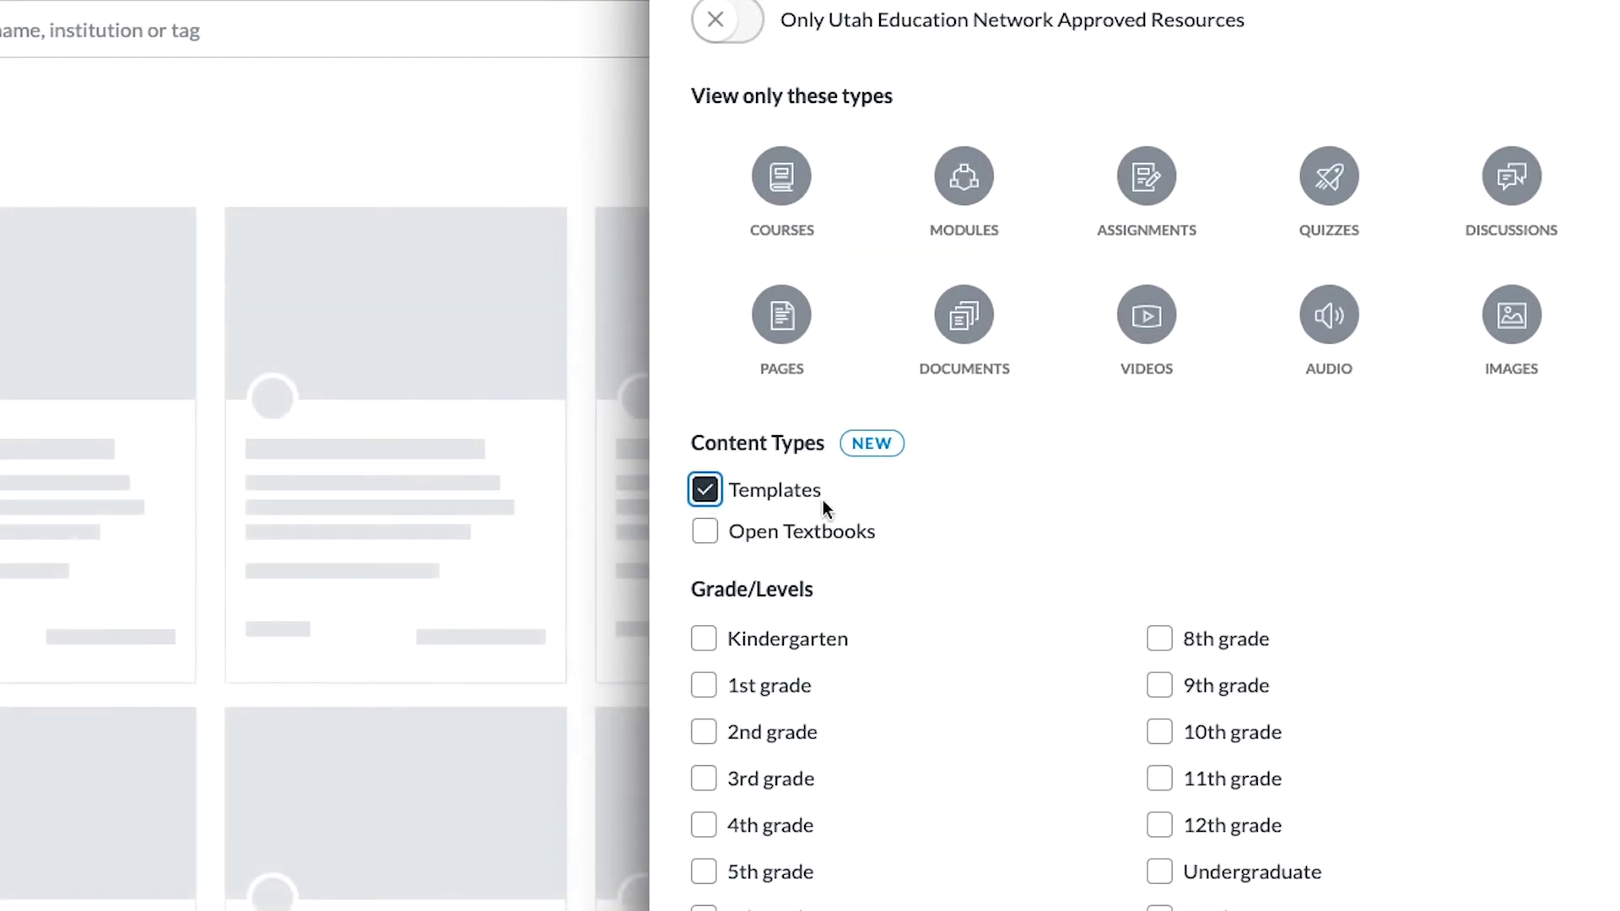
scroll(822, 507, "down", 5)
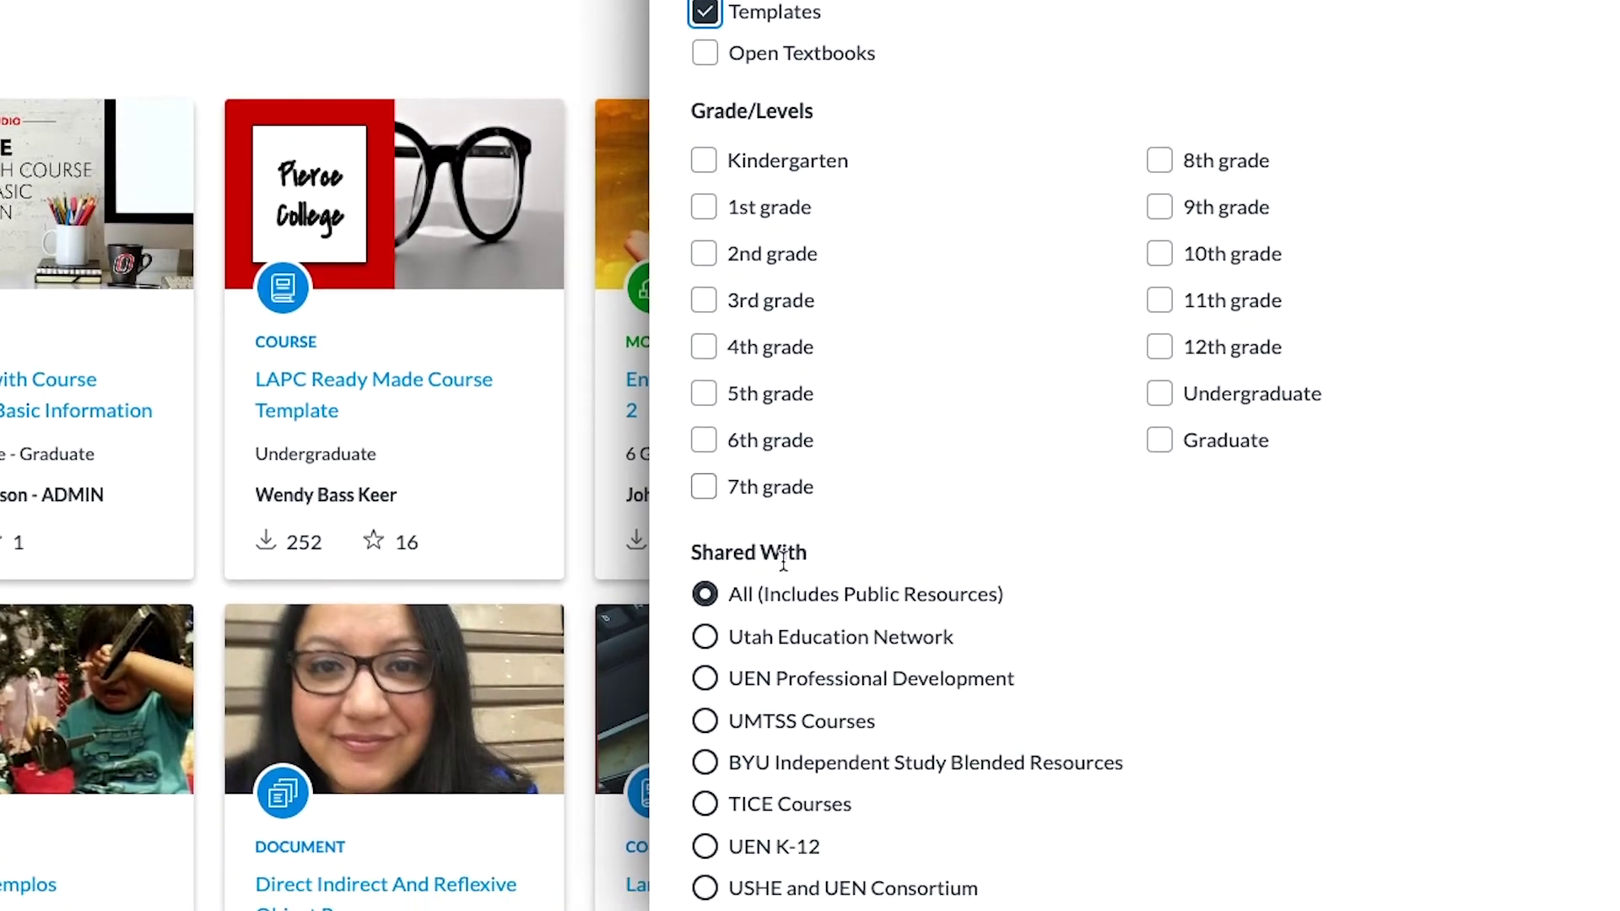
left_click(705, 847)
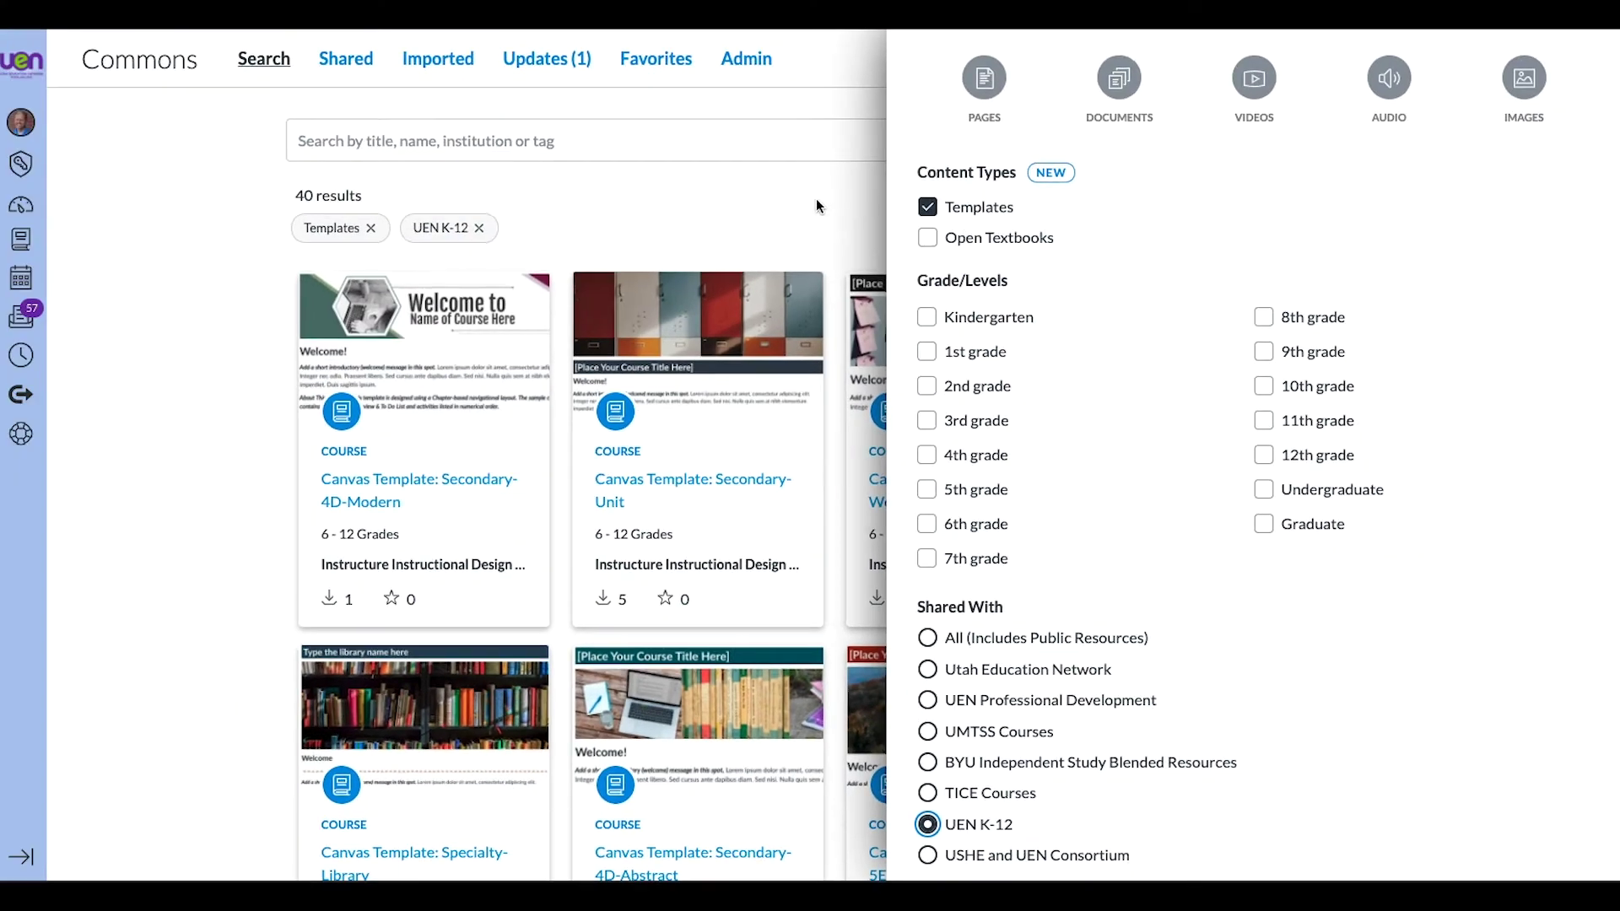
left_click(814, 199)
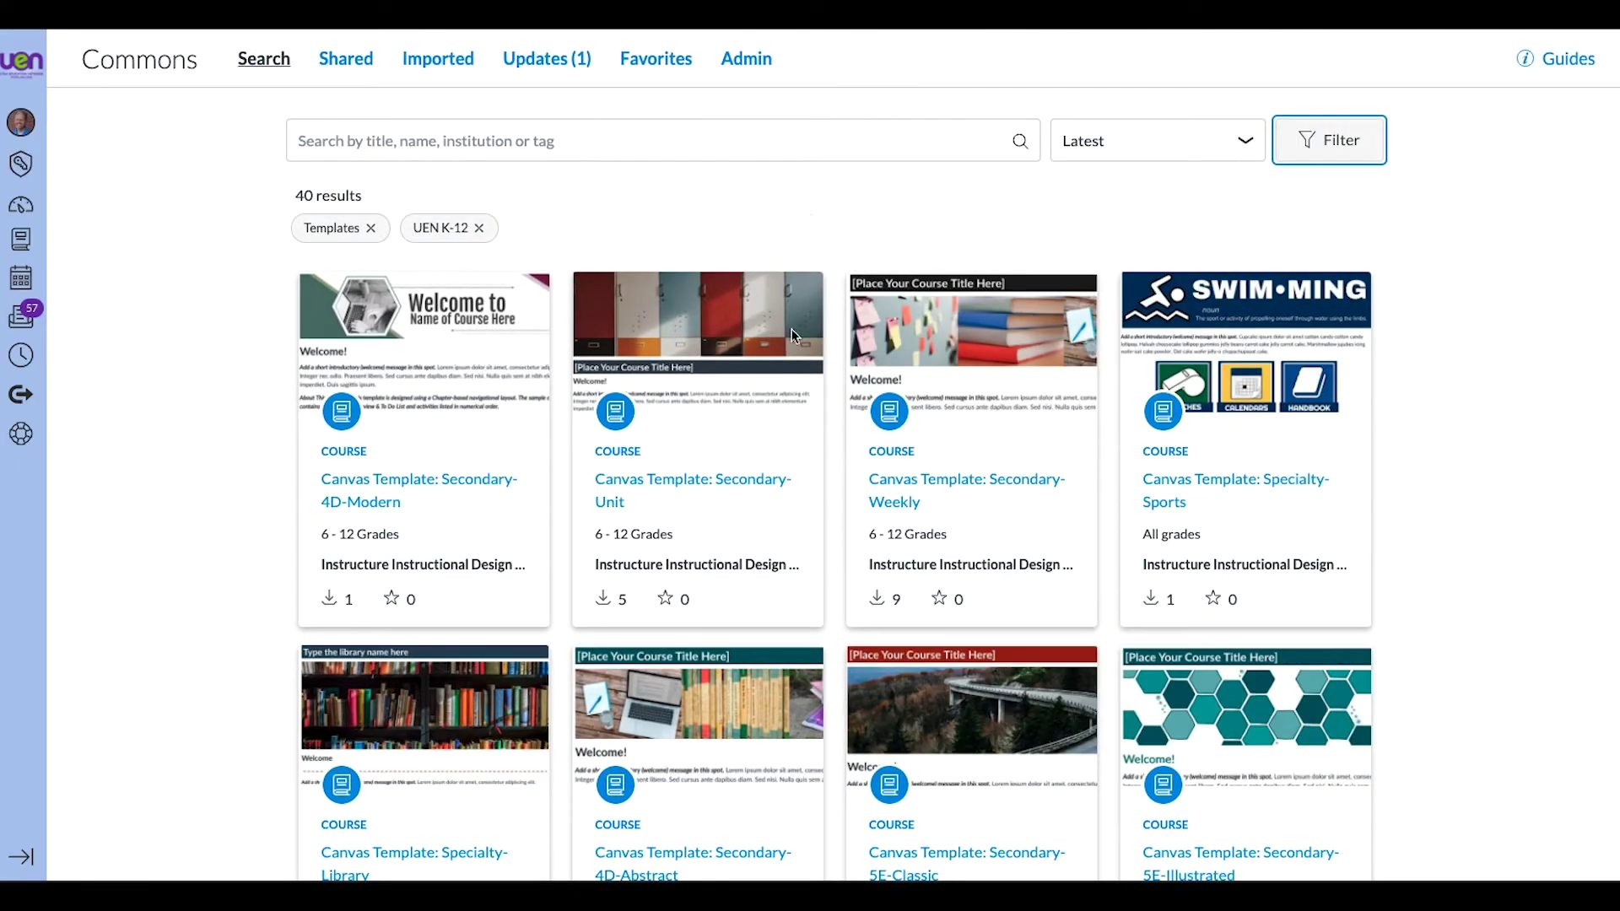
Look through the filtered template courses from the first row to the last and return to the start of the list
left_click_drag(294, 195, 364, 195)
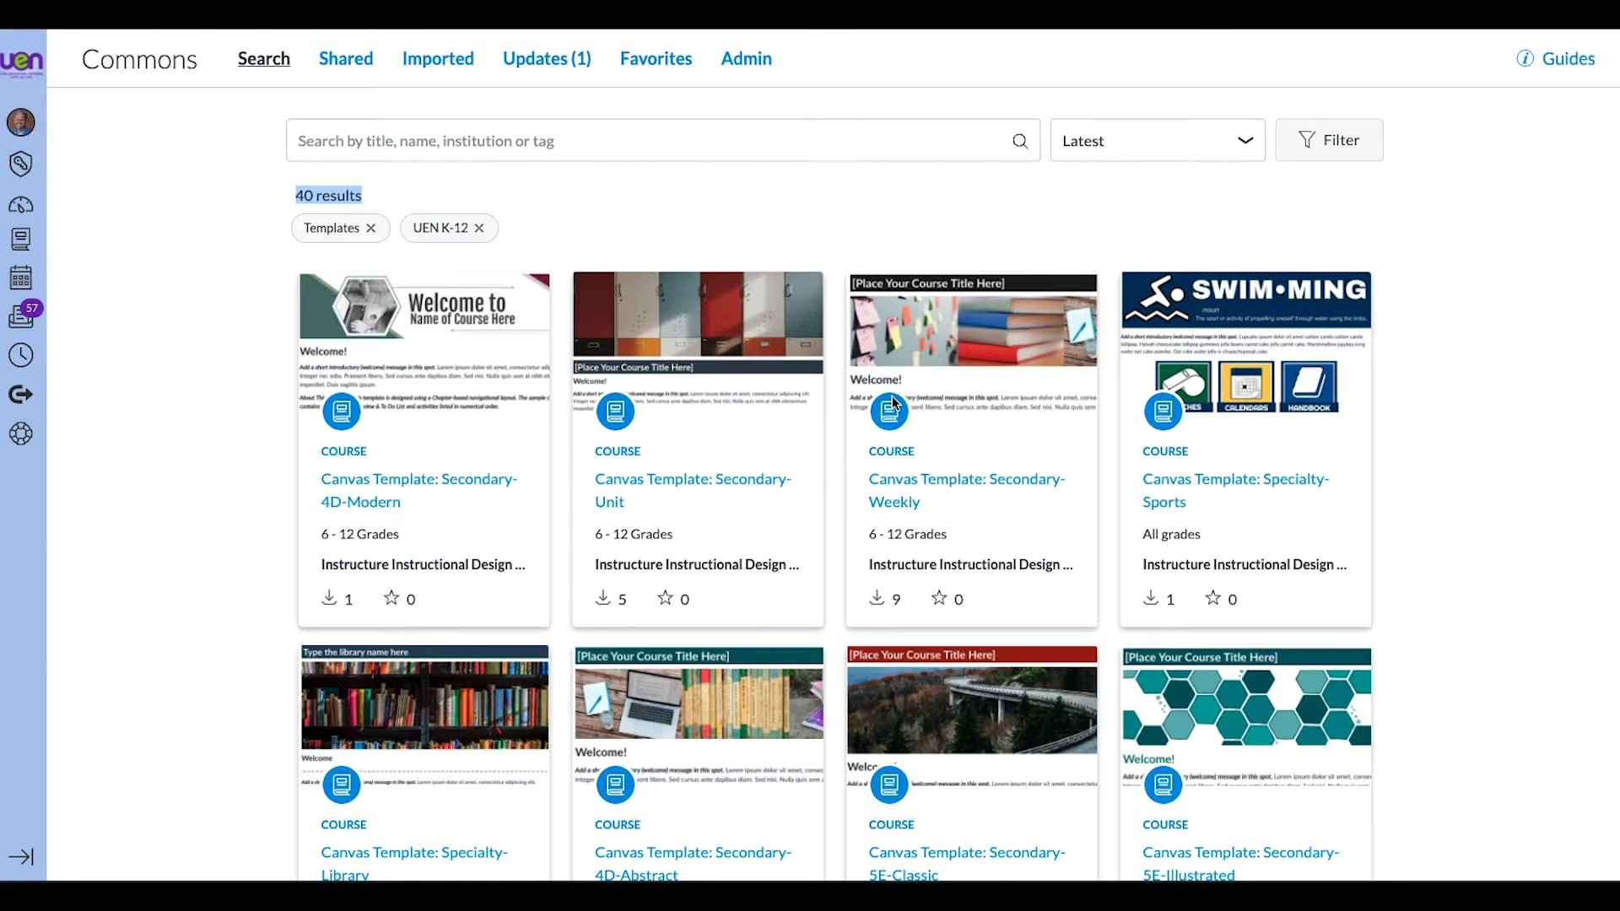
scroll(895, 404, "down", 1)
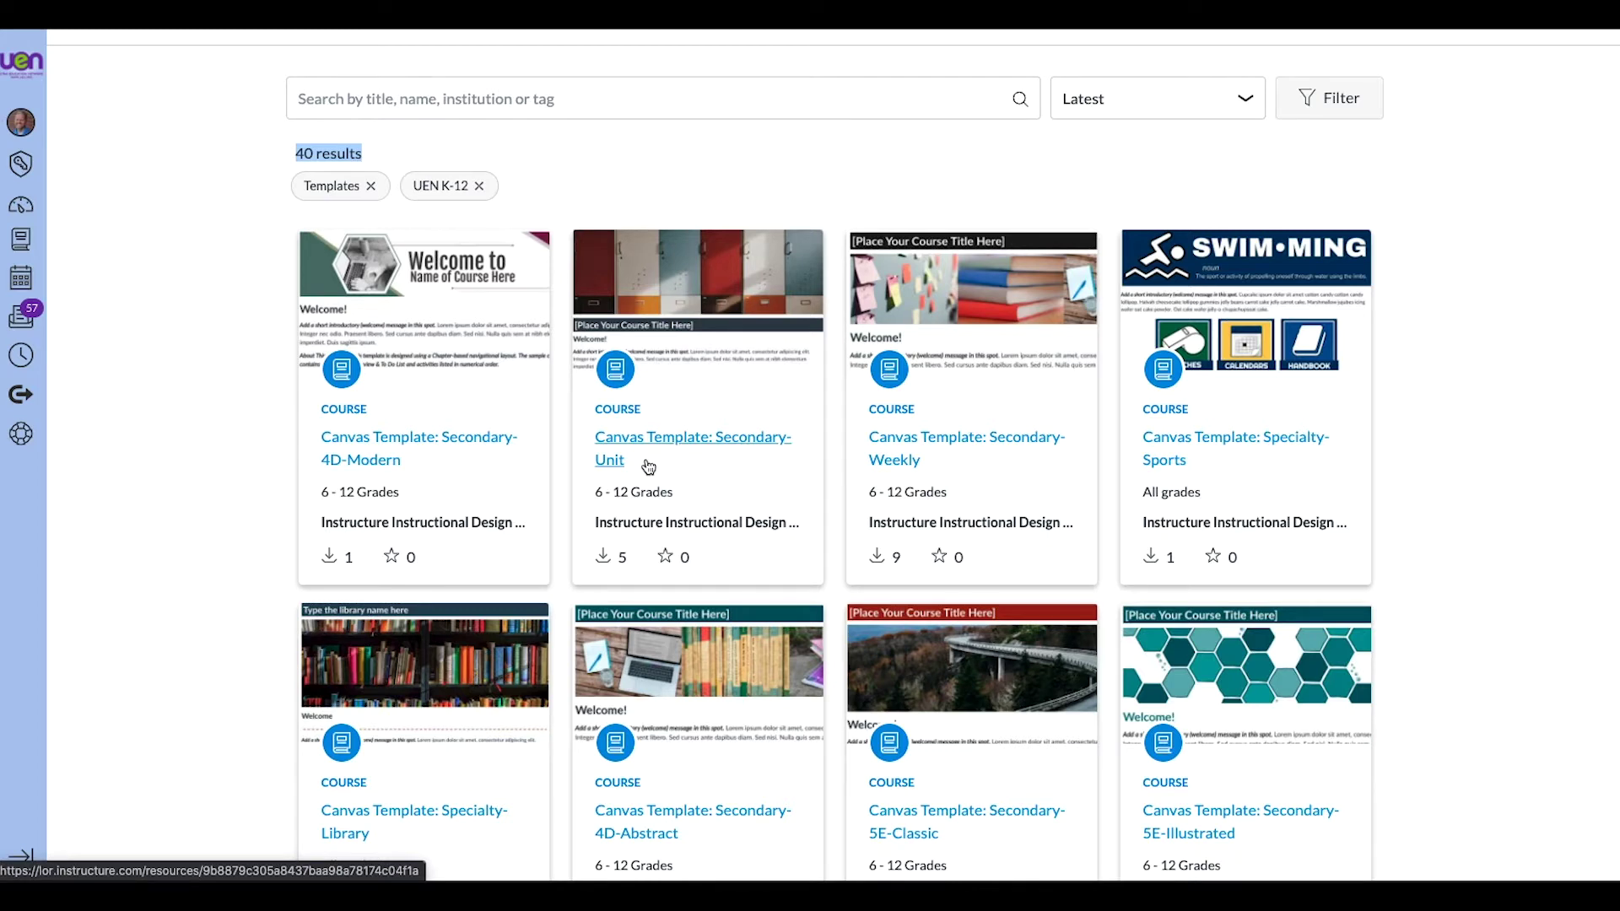
scroll(979, 456, "down", 3)
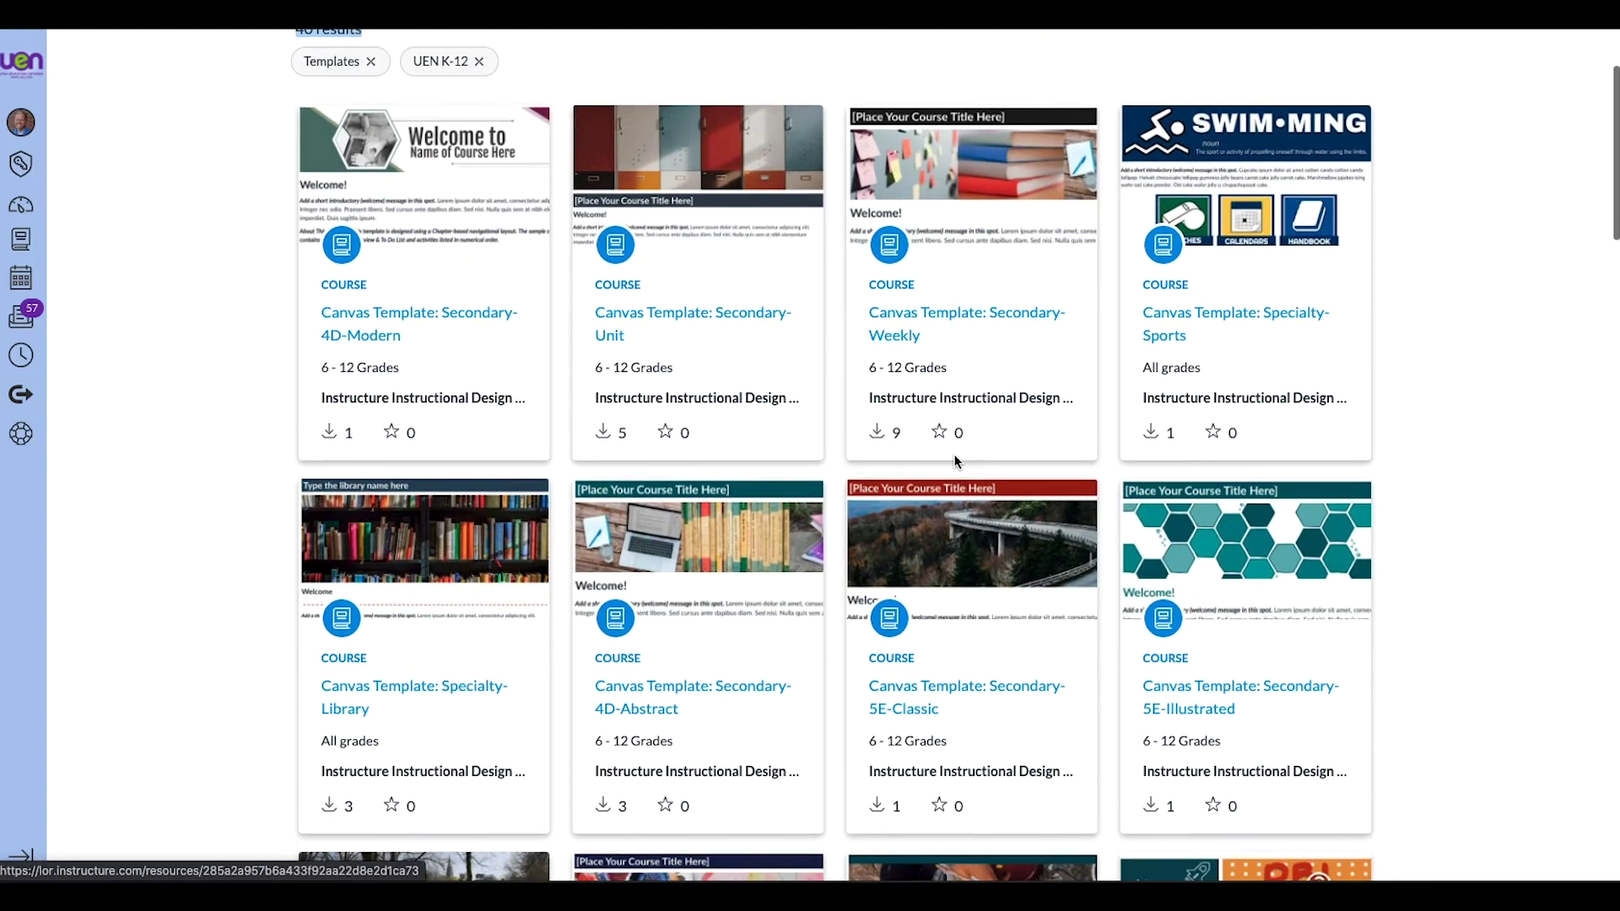
scroll(956, 459, "down", 6)
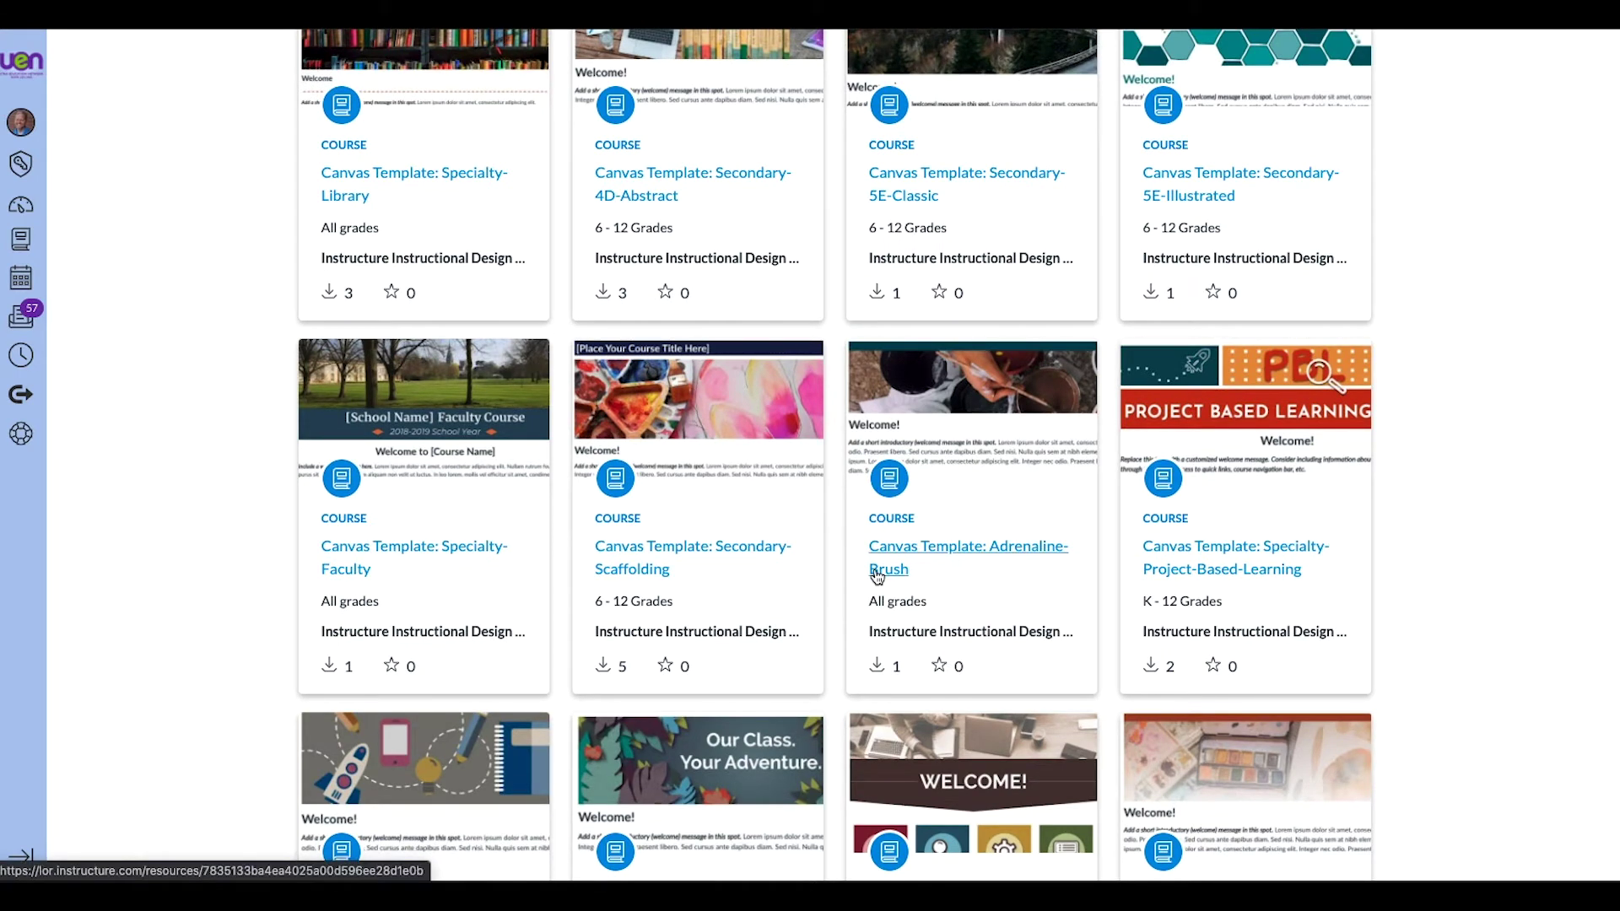
scroll(877, 577, "down", 6)
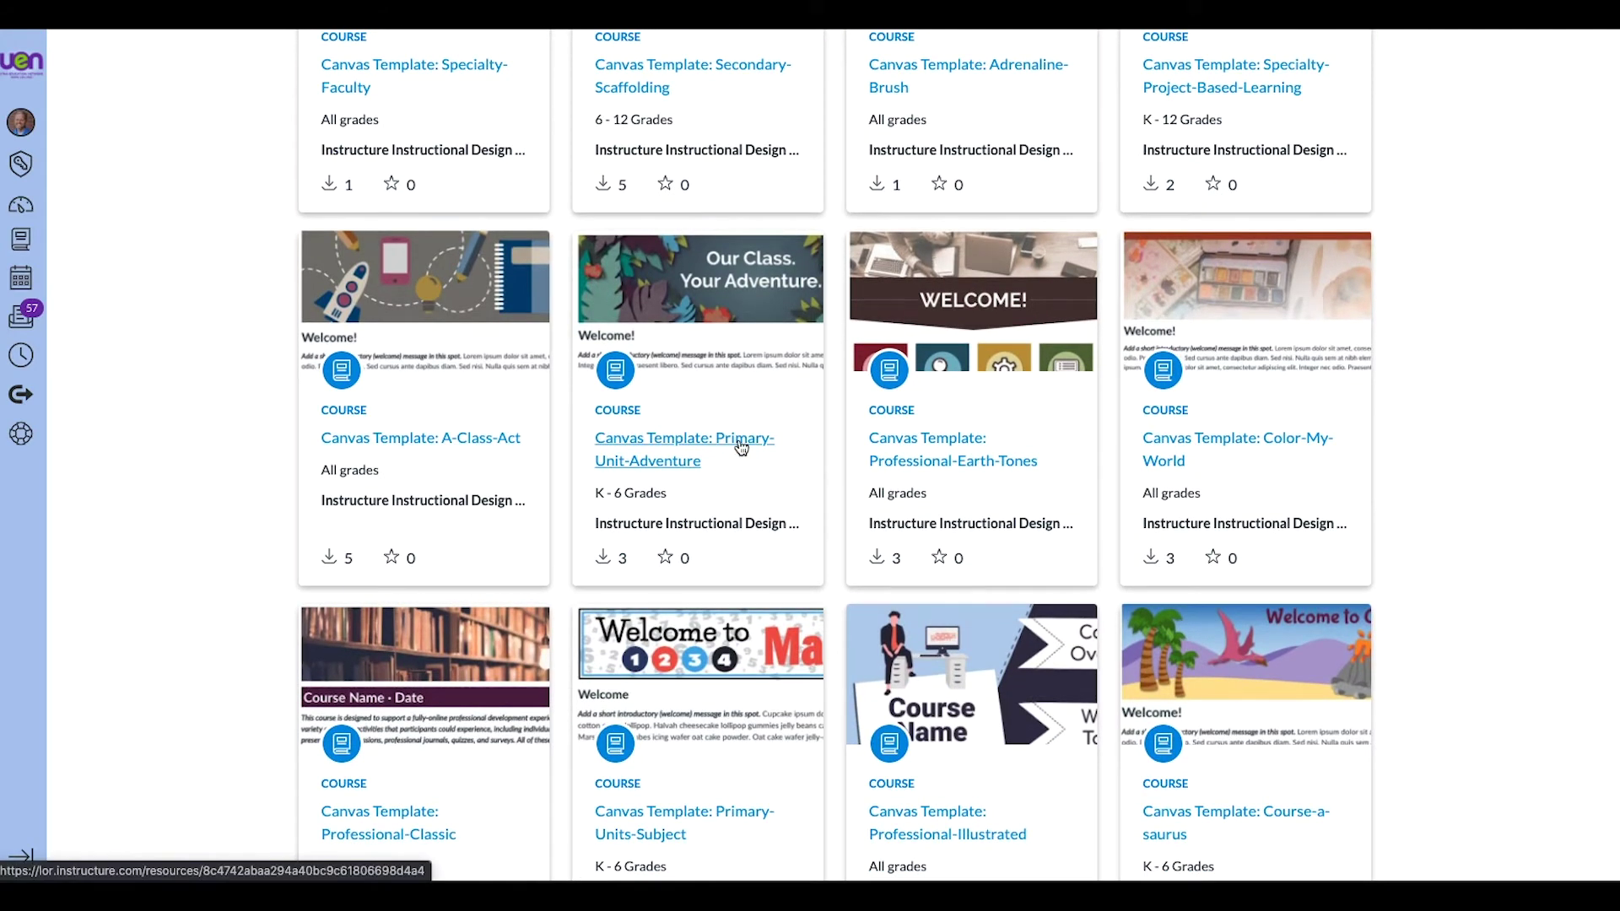
scroll(741, 448, "down", 5)
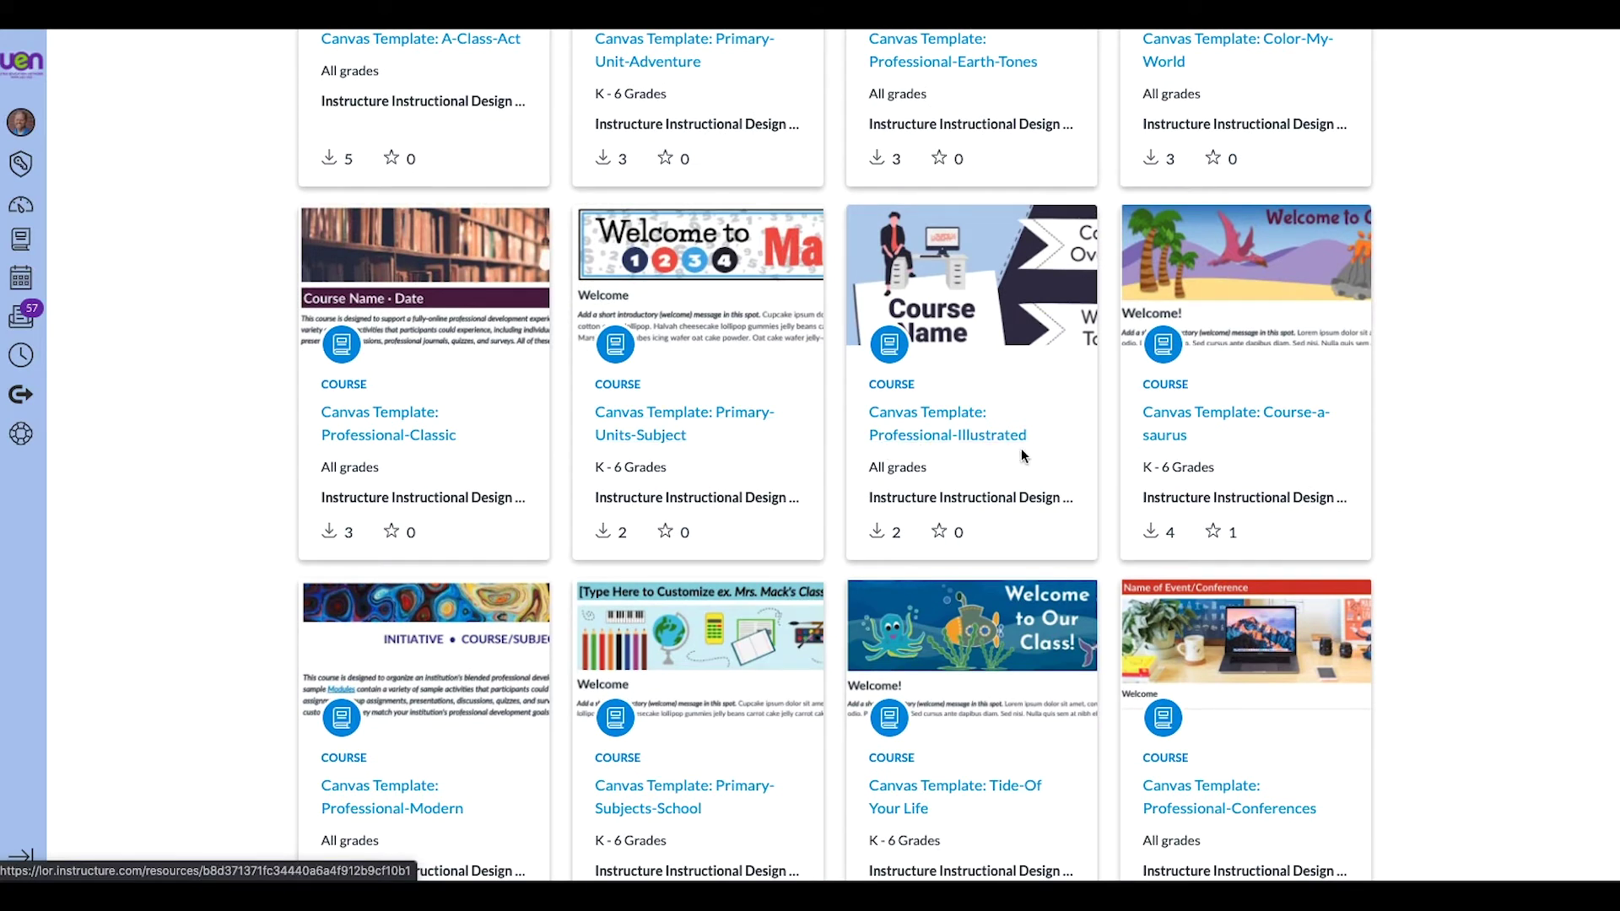
scroll(1023, 456, "down", 3)
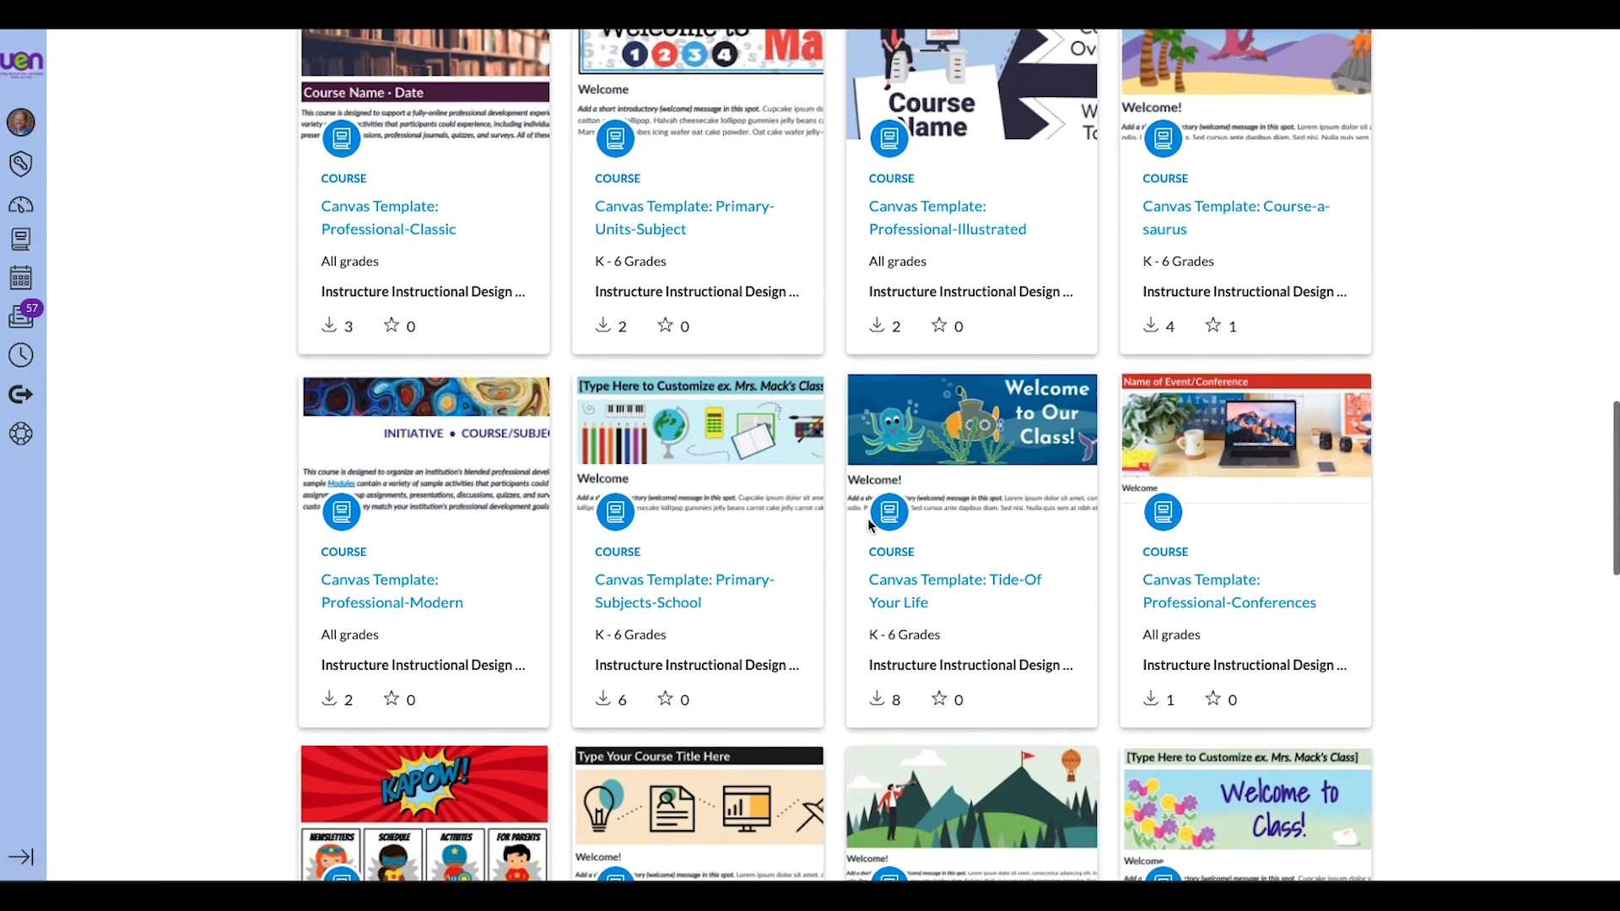
scroll(1092, 530, "down", 6)
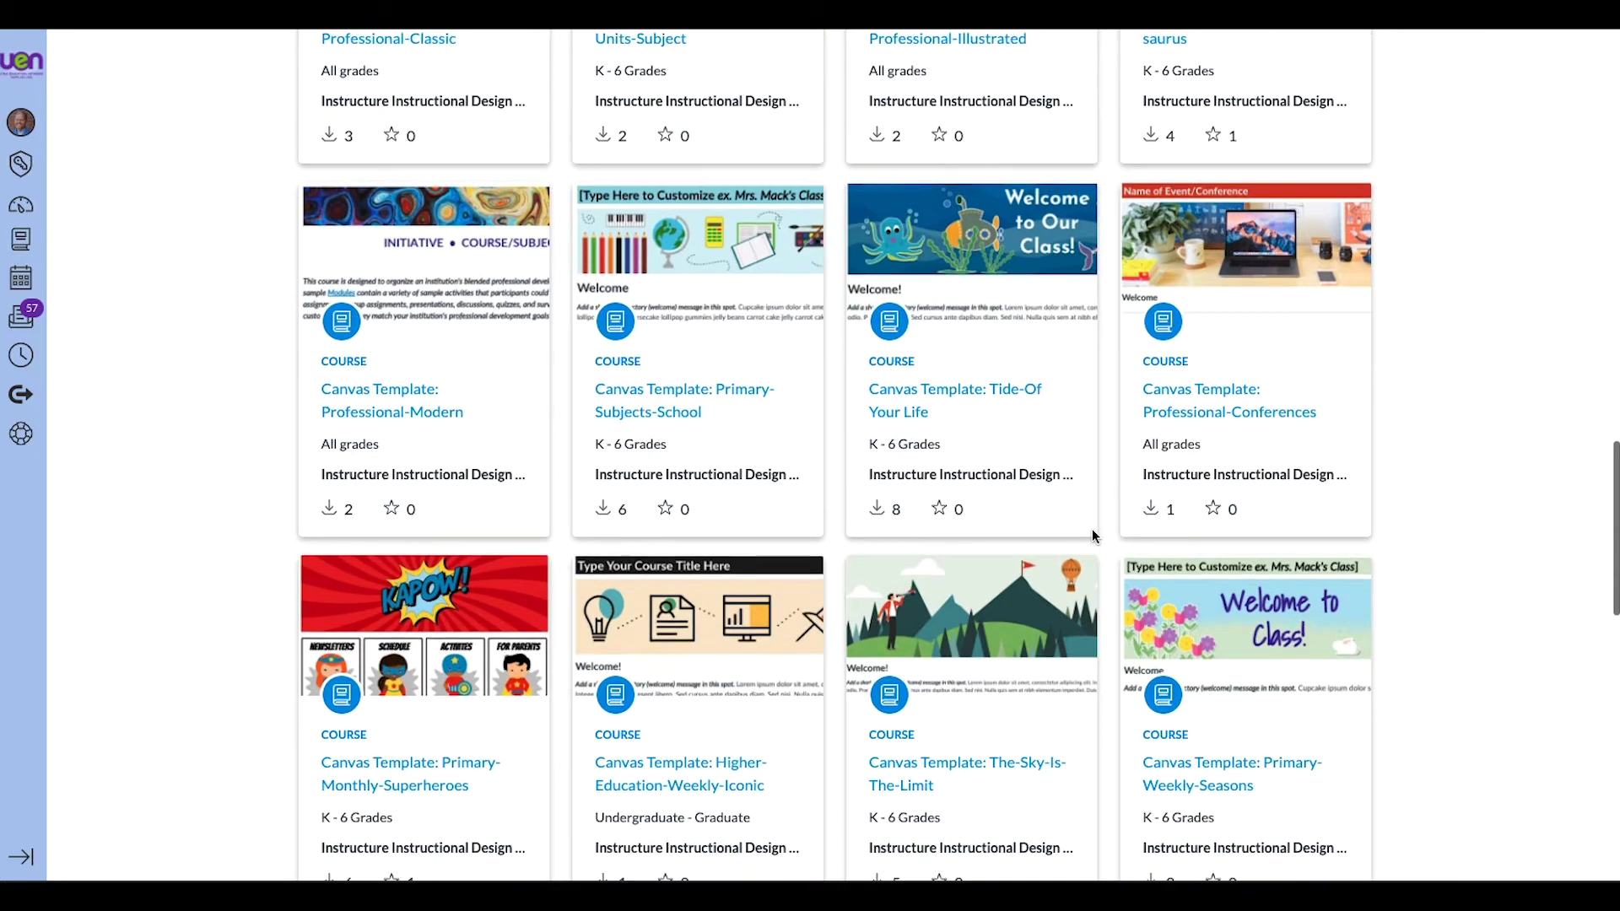
scroll(1091, 537, "down", 8)
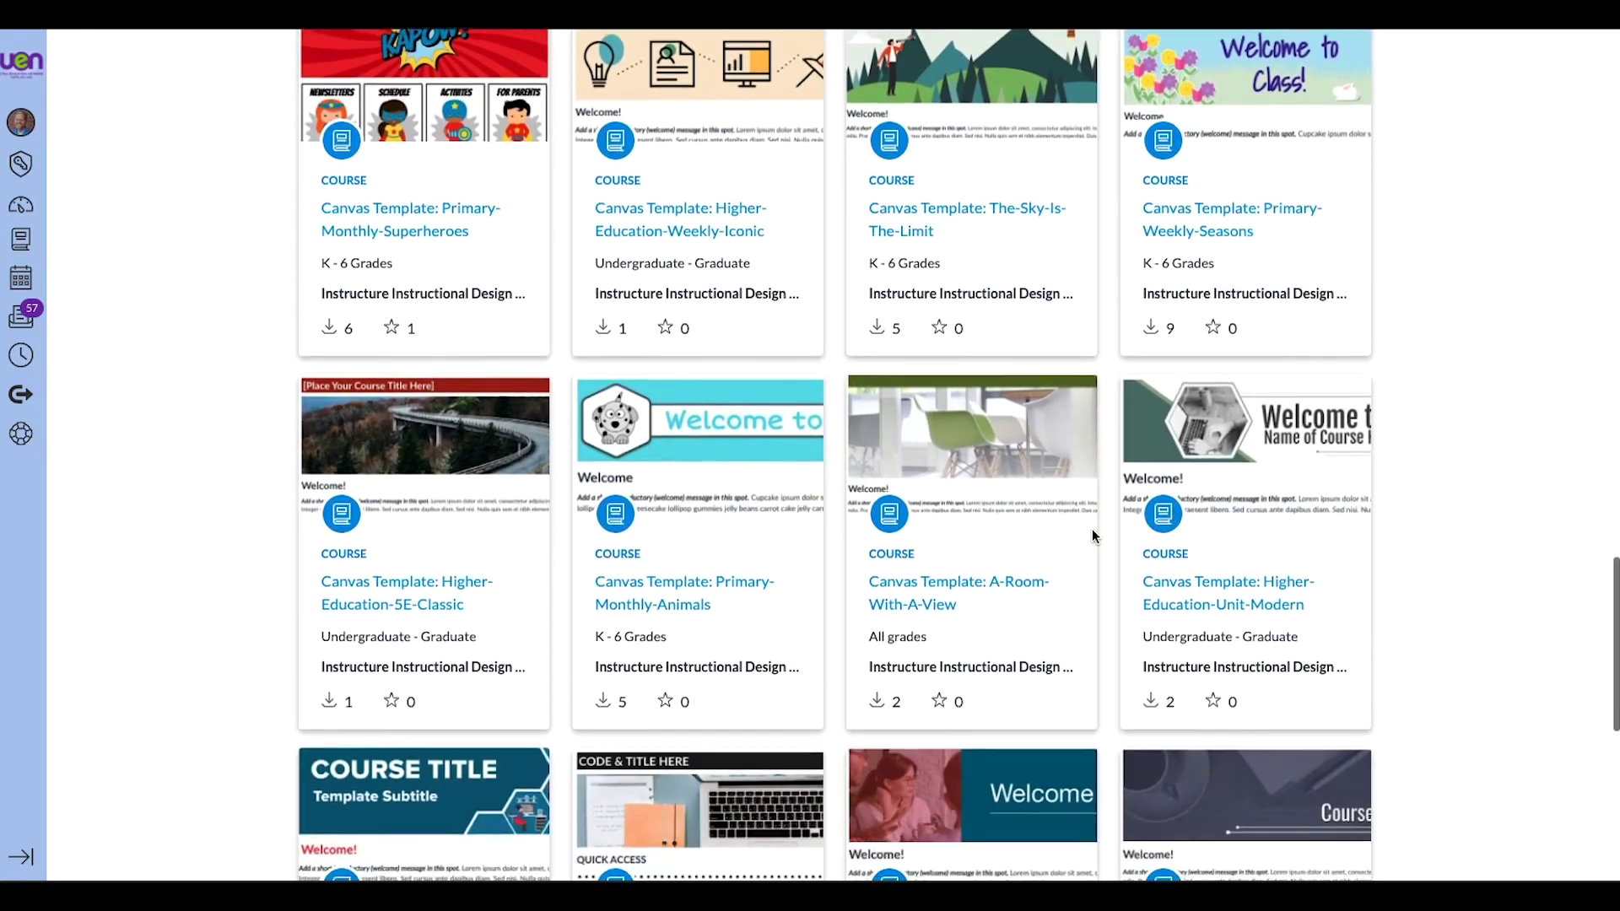
scroll(1092, 537, "down", 5)
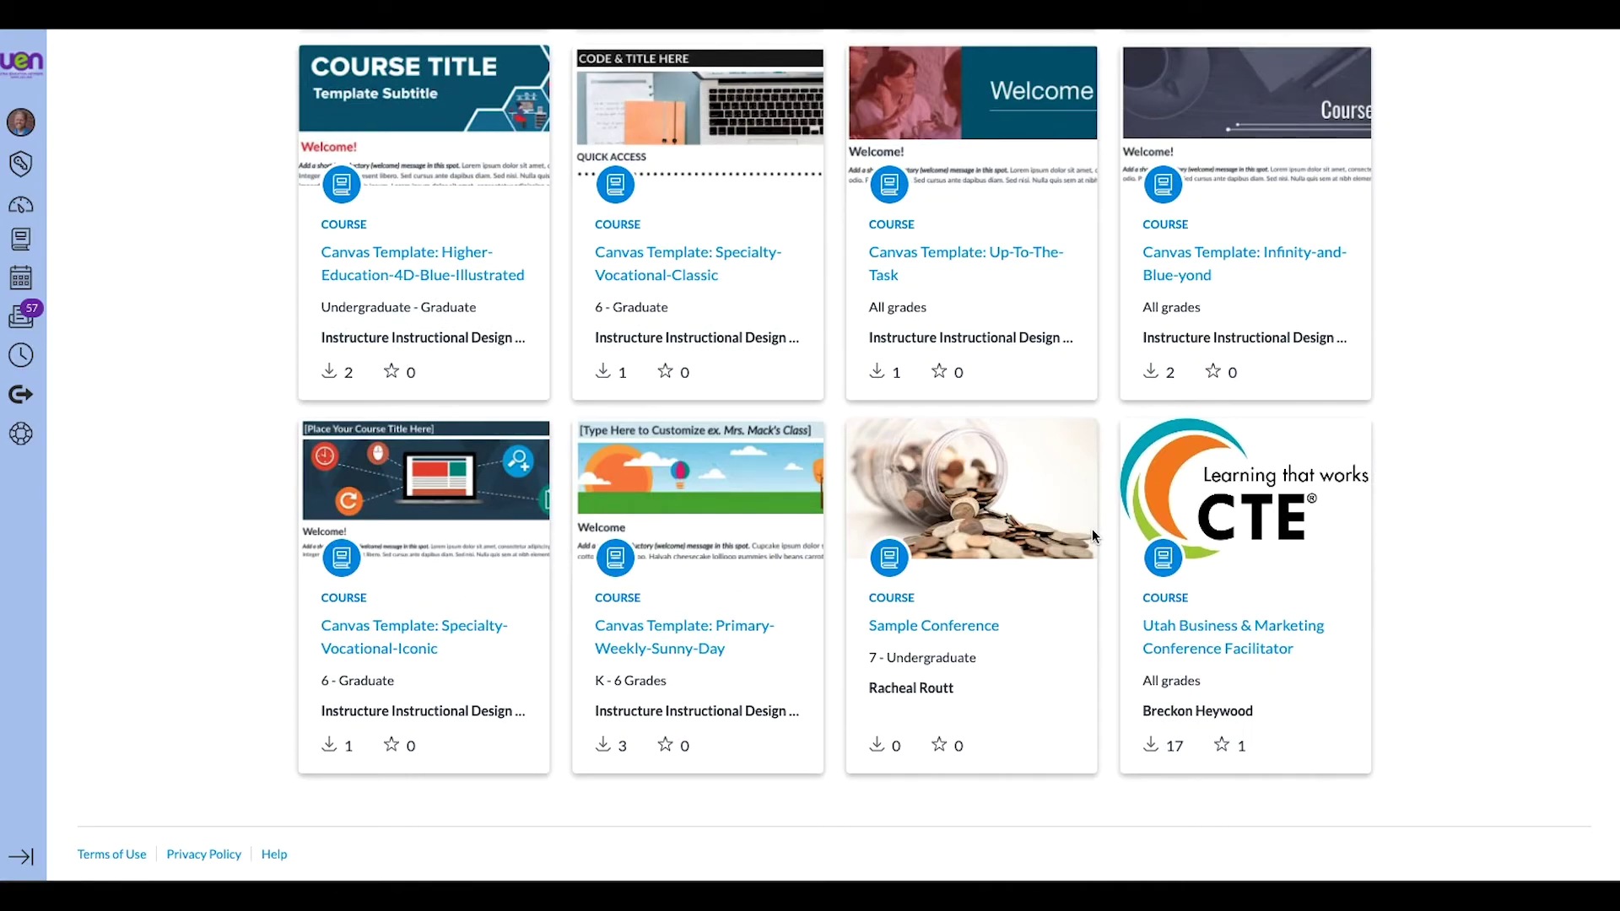
scroll(1092, 537, "up", 4)
scroll(1092, 536, "up", 16)
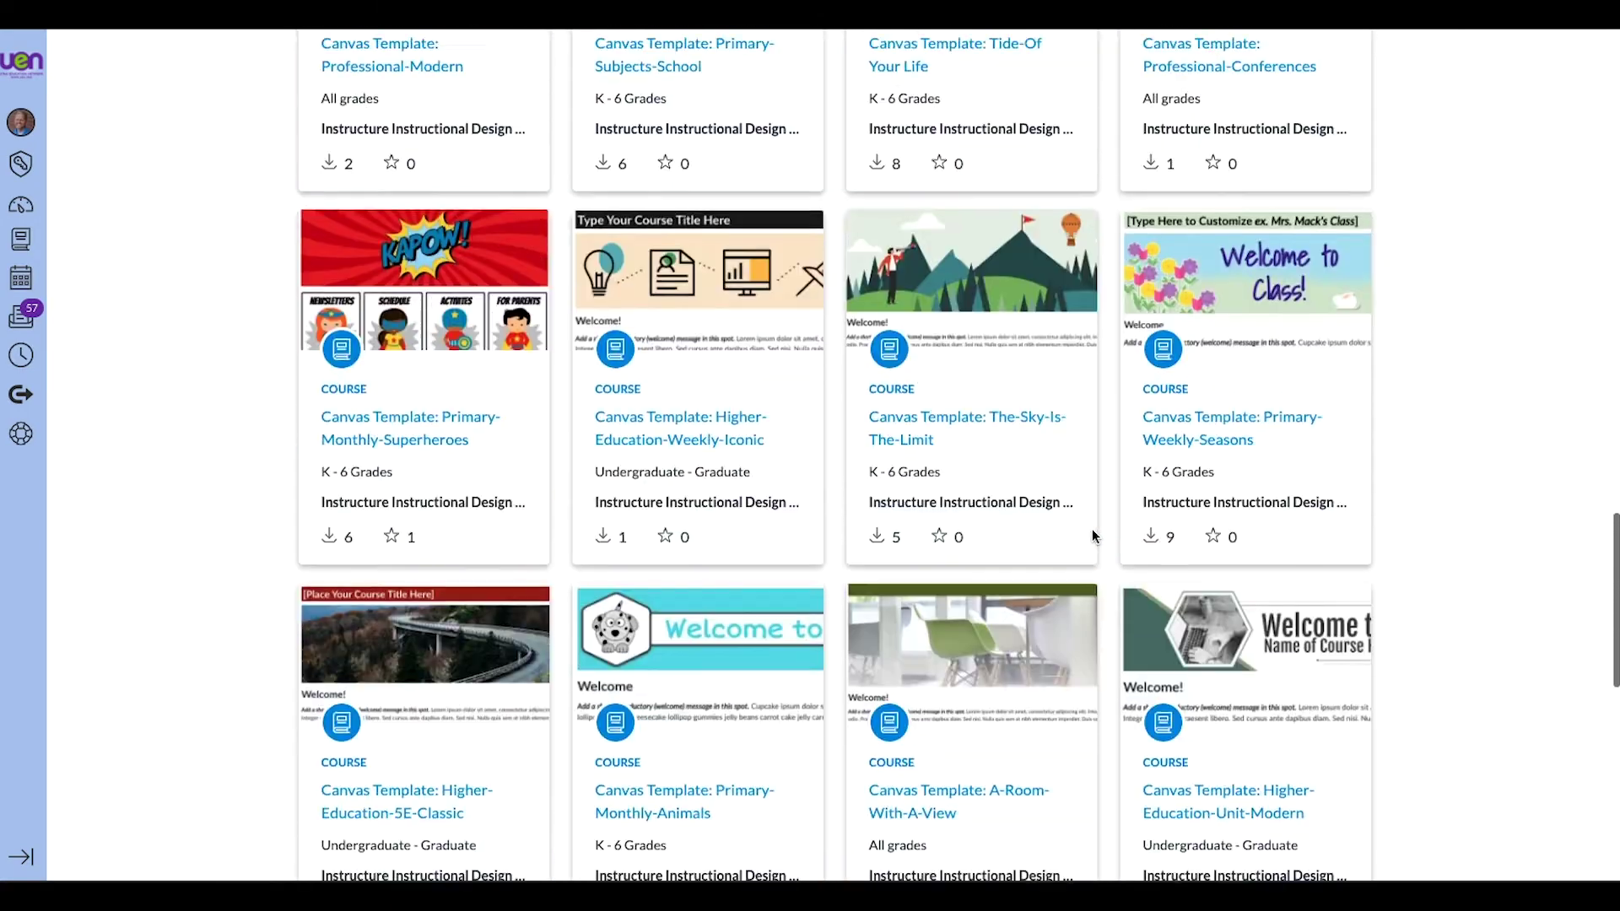
scroll(1092, 536, "up", 10)
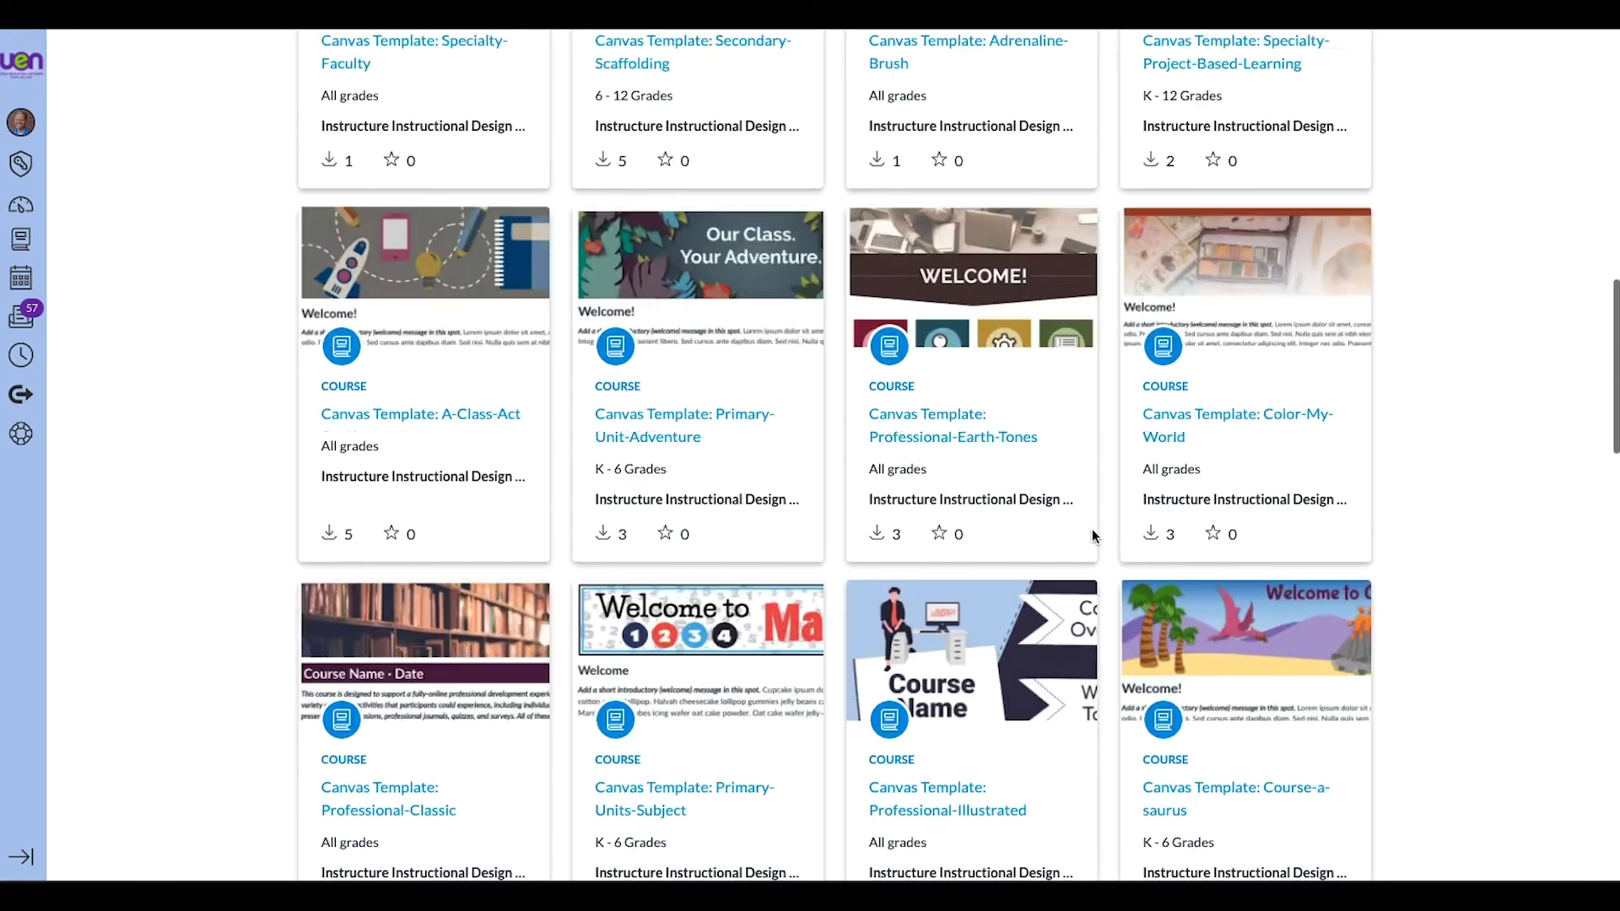
scroll(1093, 535, "up", 9)
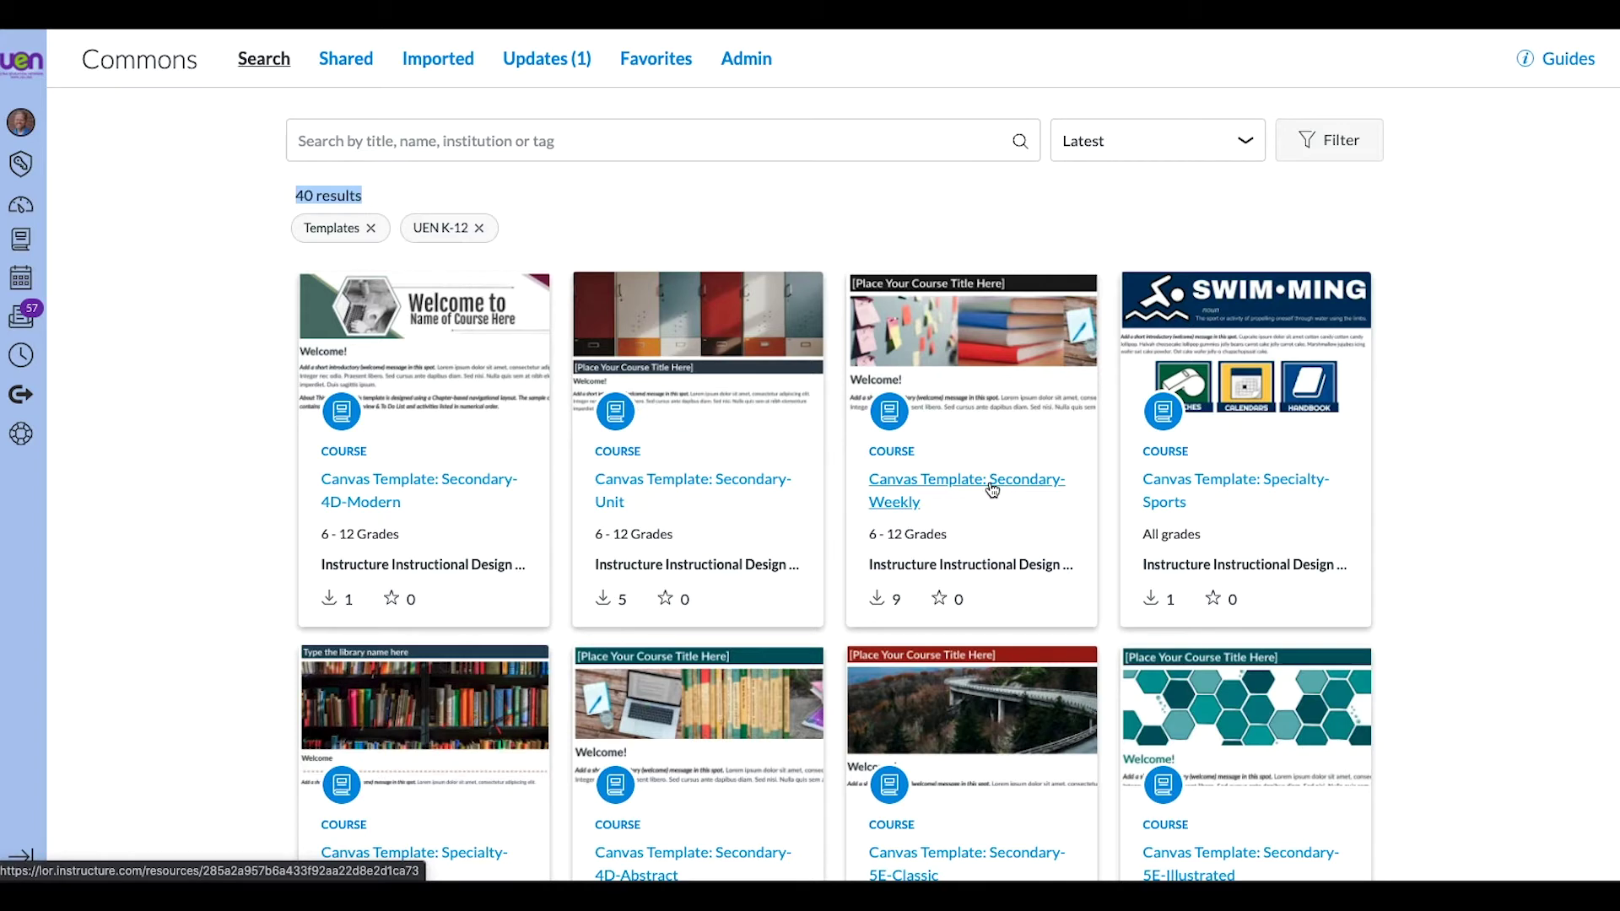
Open the Canvas Template: Secondary-Unit resource and look over the modules in its preview
left_click(665, 488)
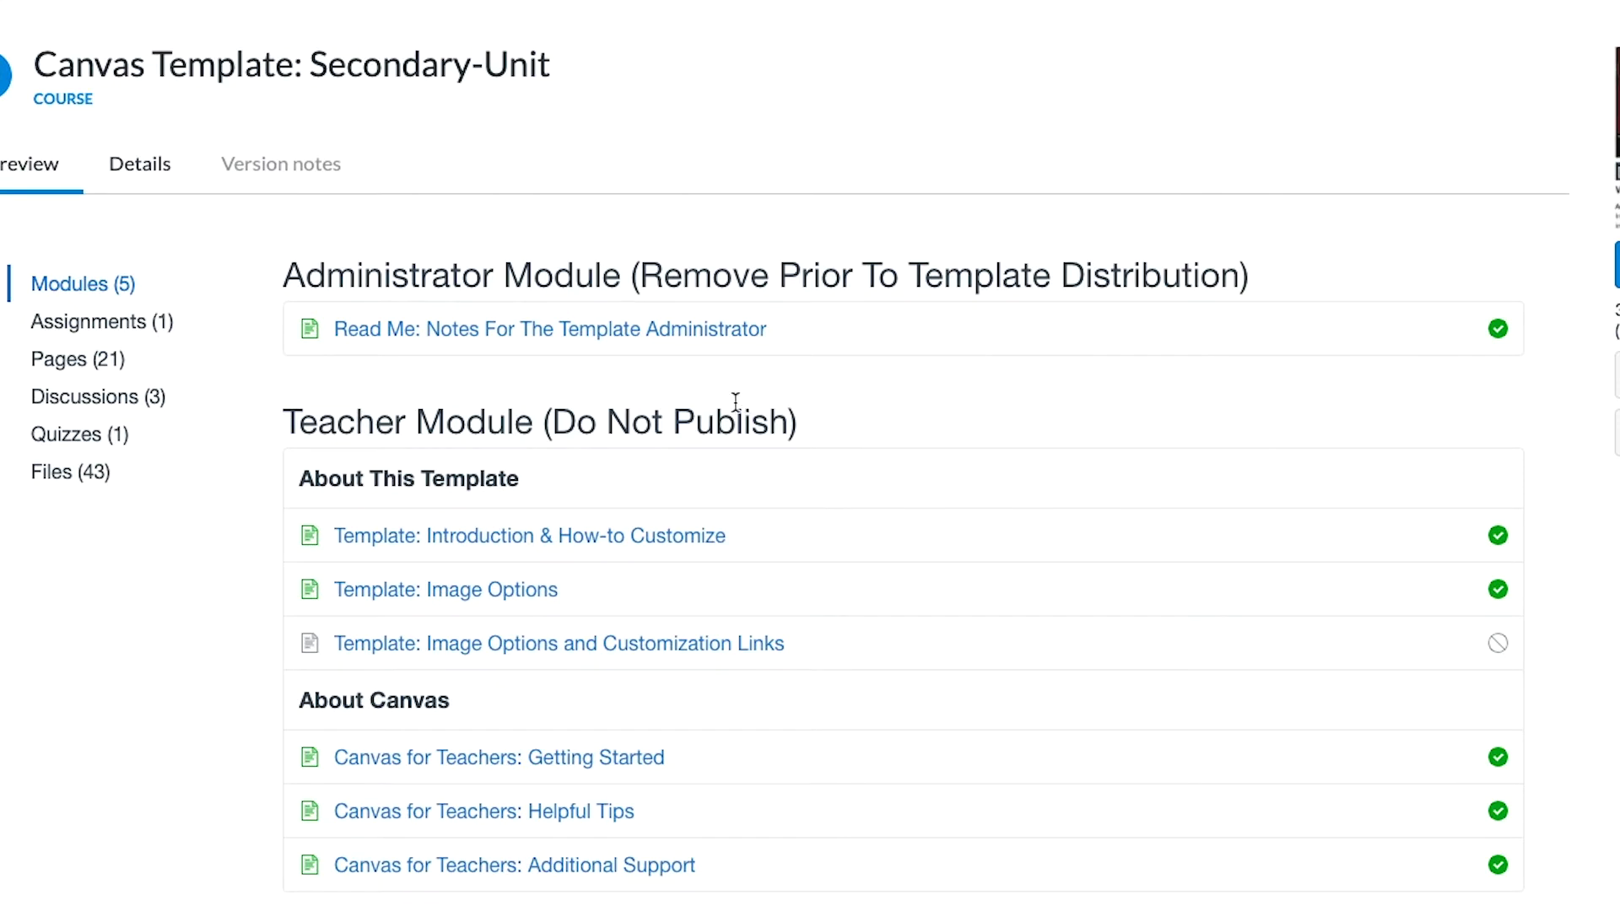
scroll(736, 402, "down", 10)
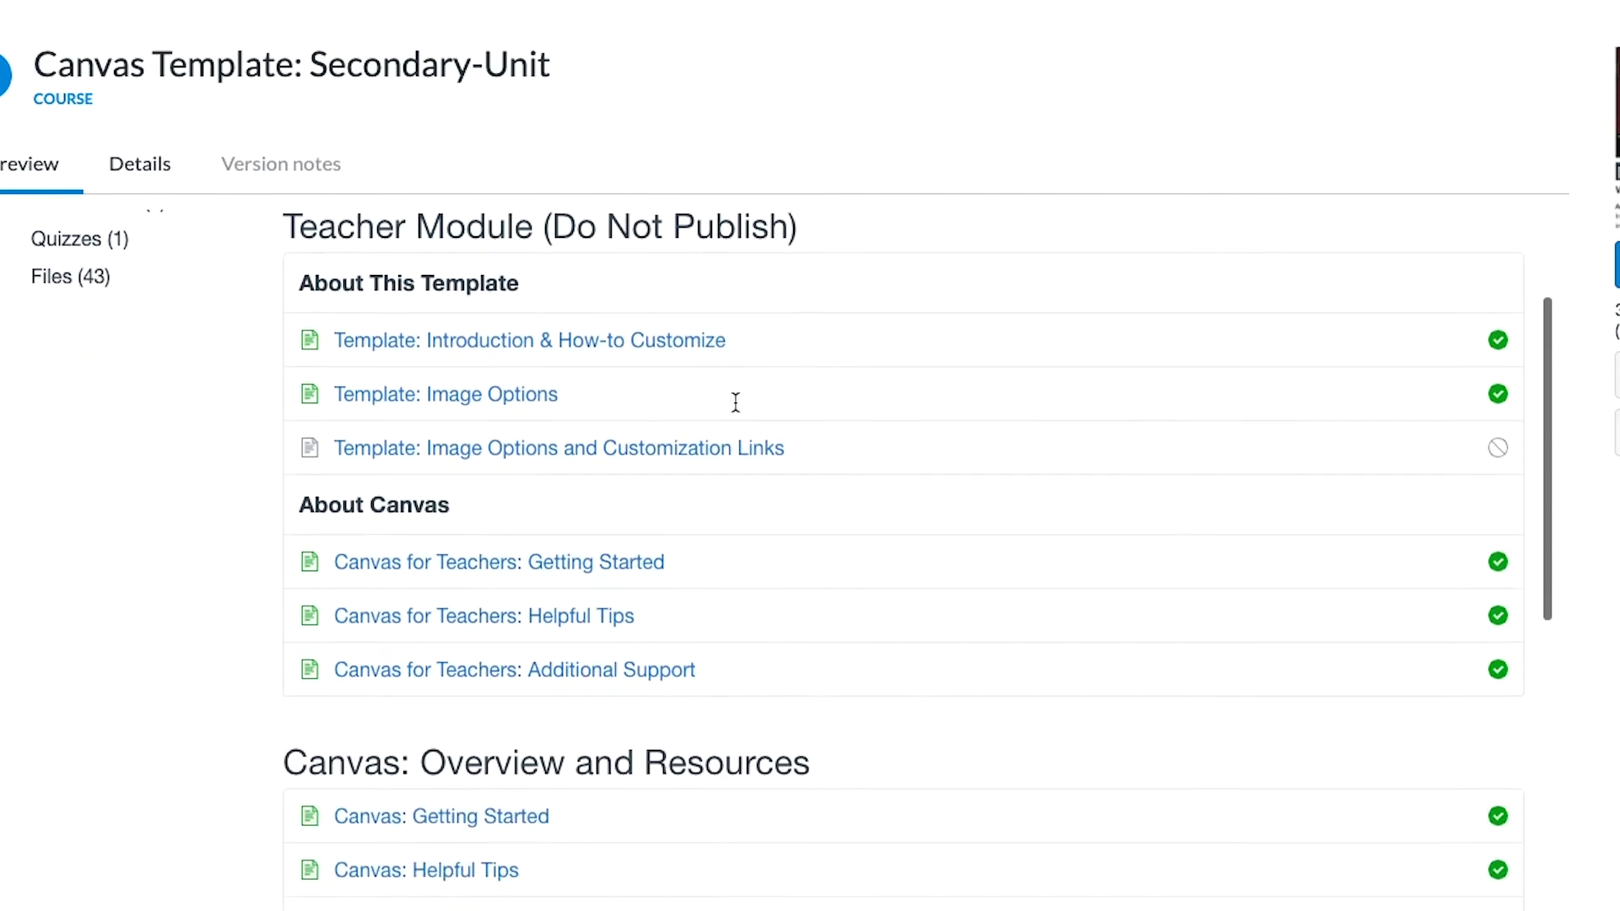
scroll(736, 402, "up", 9)
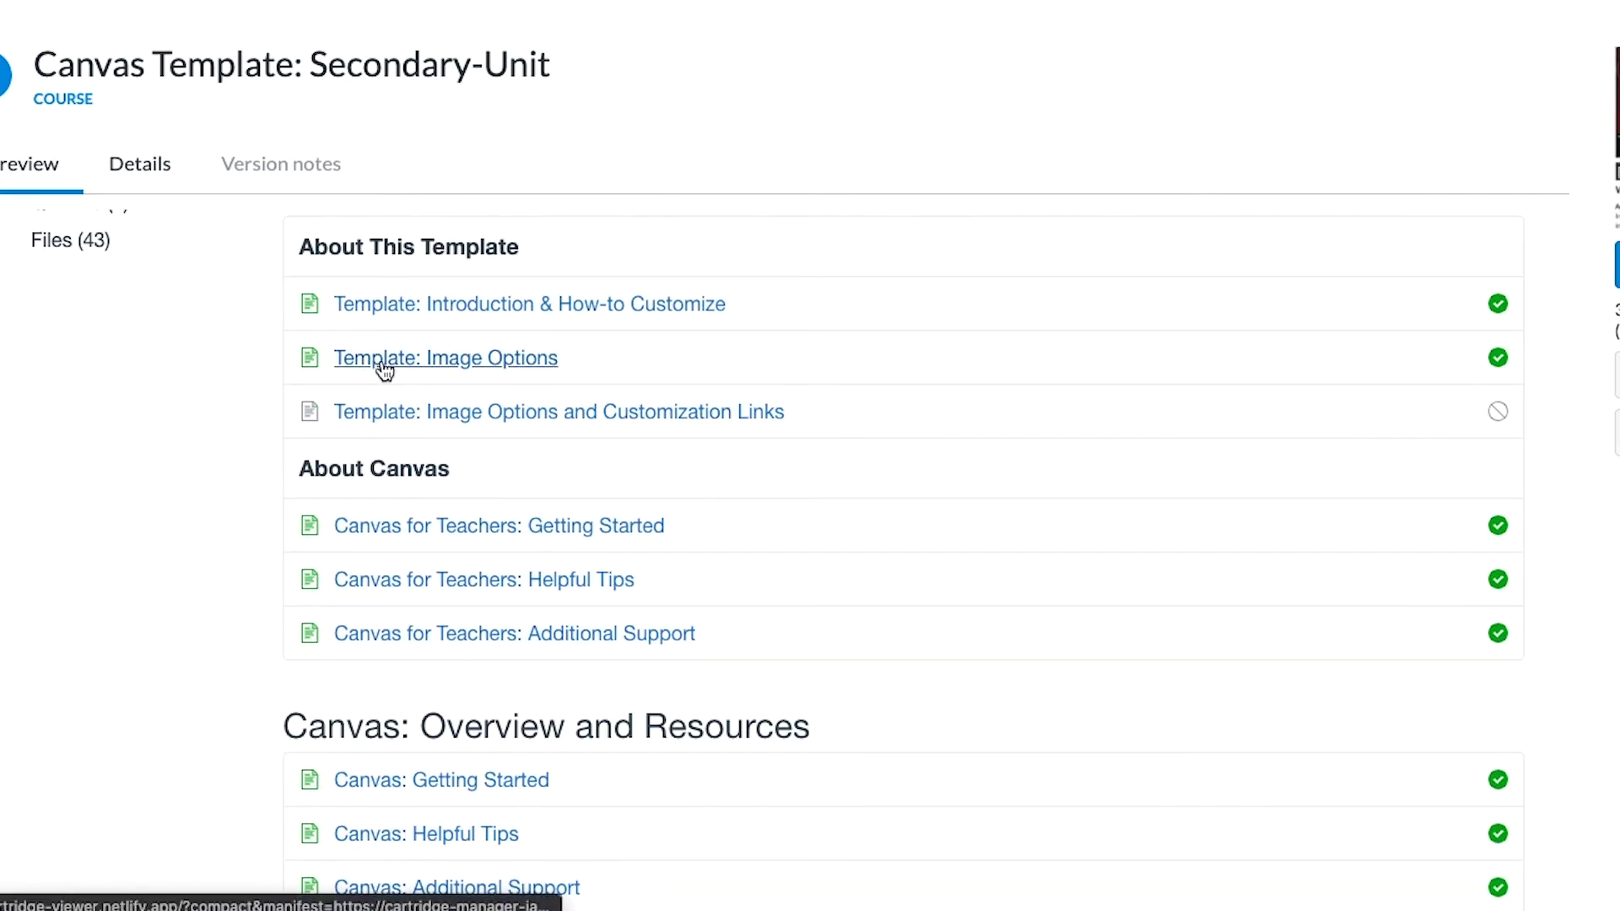
Open the Template: Image Options page and examine its icons, home page banners, home page buttons and course card
left_click(471, 372)
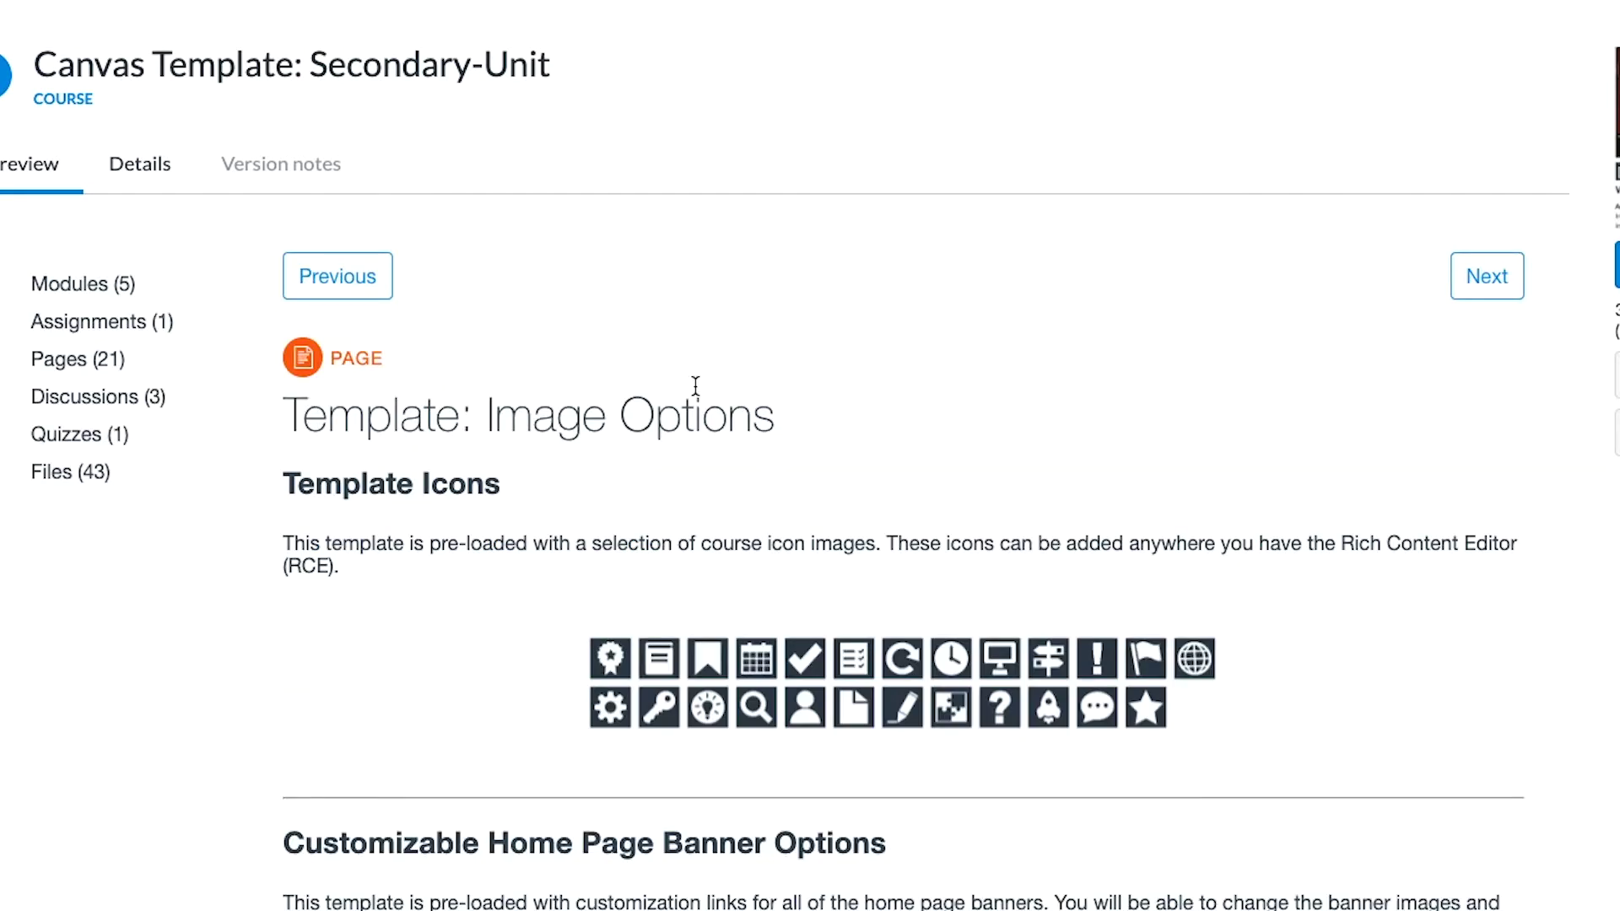
scroll(692, 631, "down", 2)
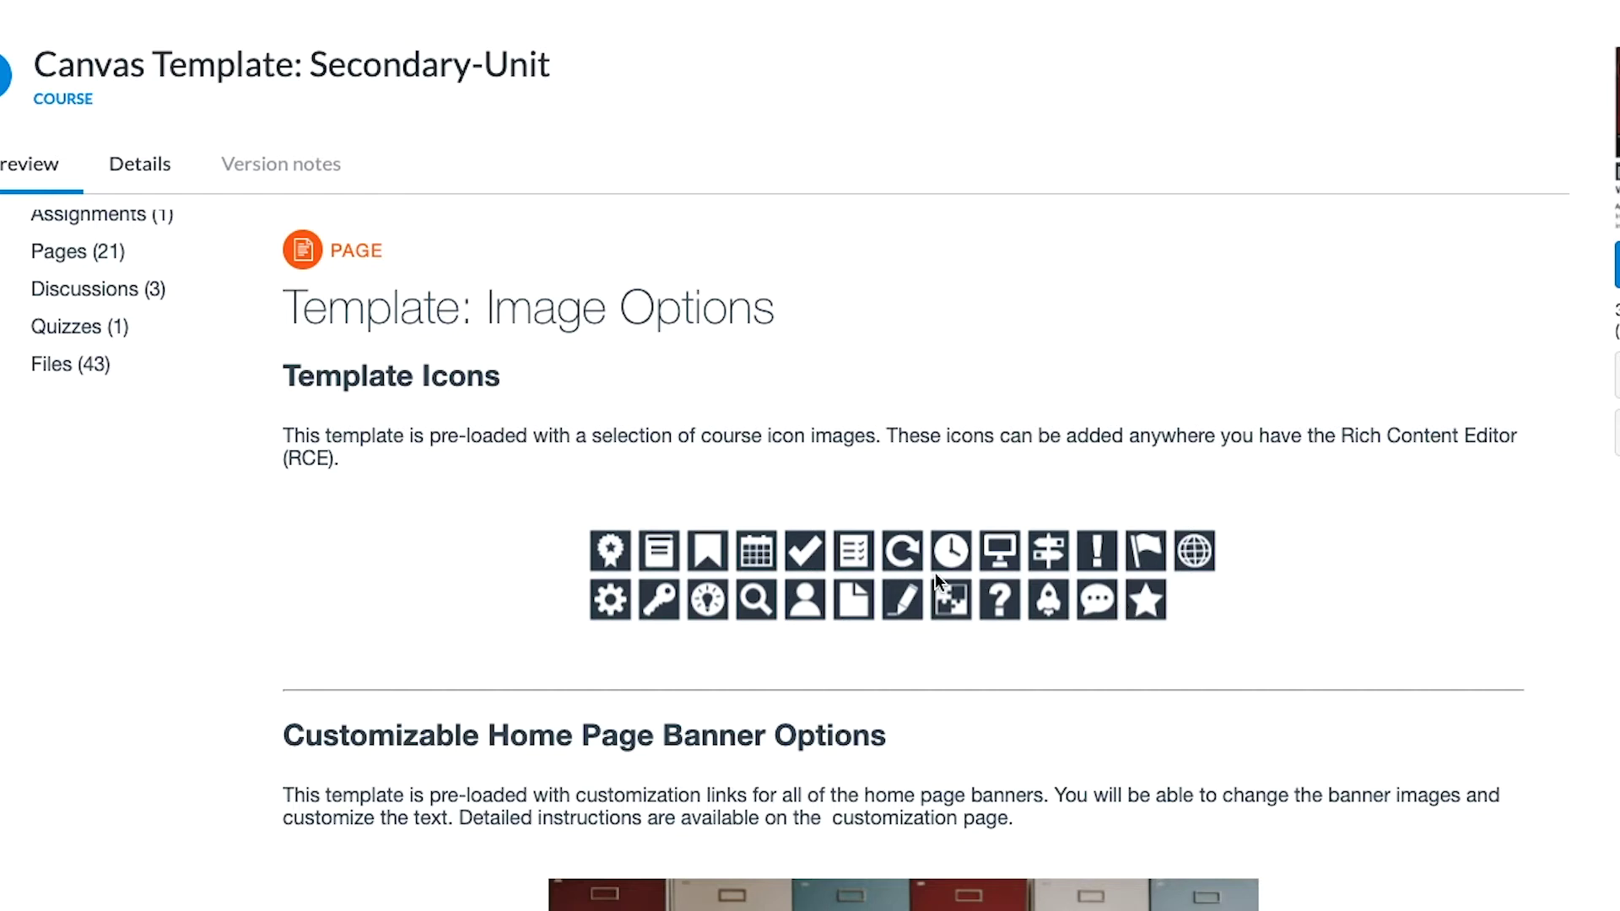
scroll(935, 572, "down", 5)
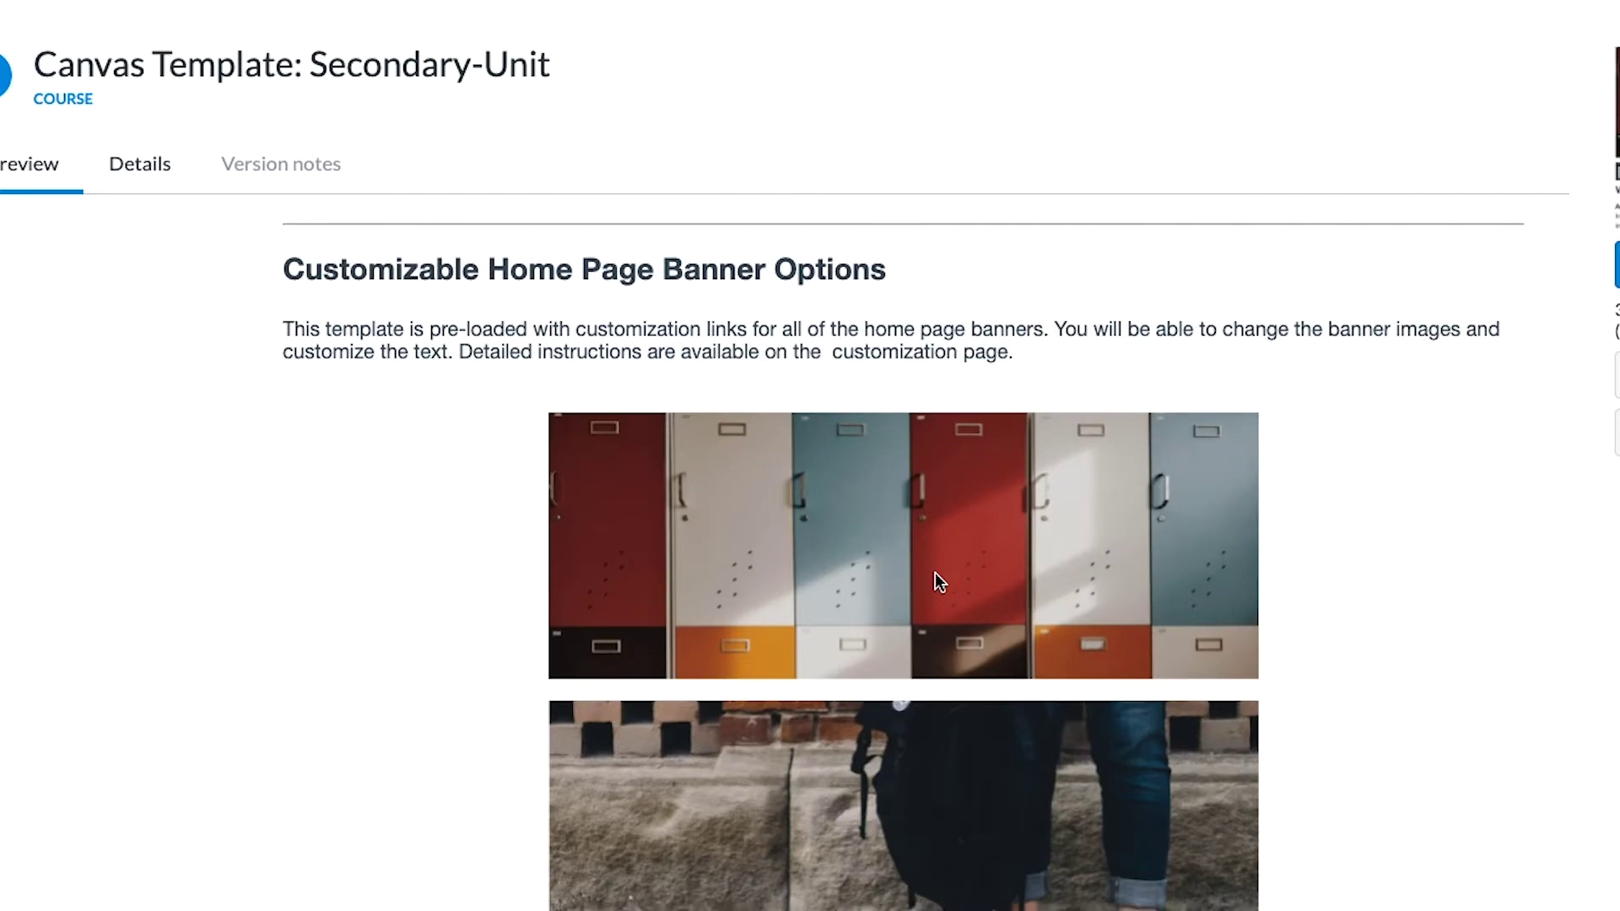
scroll(935, 572, "down", 4)
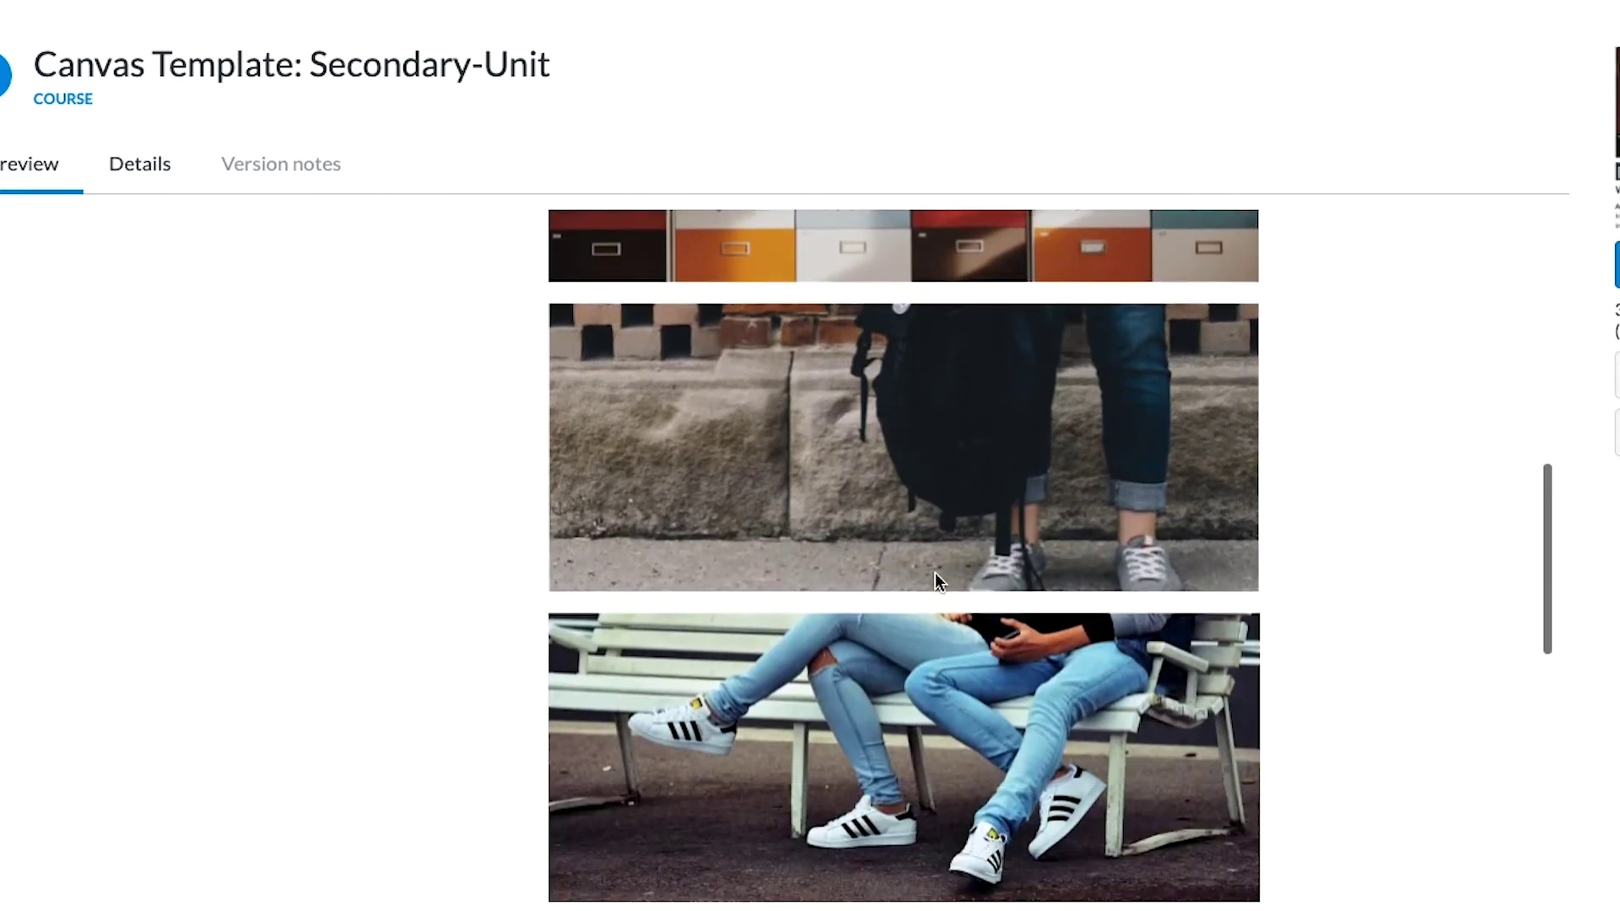
scroll(935, 572, "up", 4)
scroll(935, 572, "down", 3)
scroll(935, 572, "down", 3)
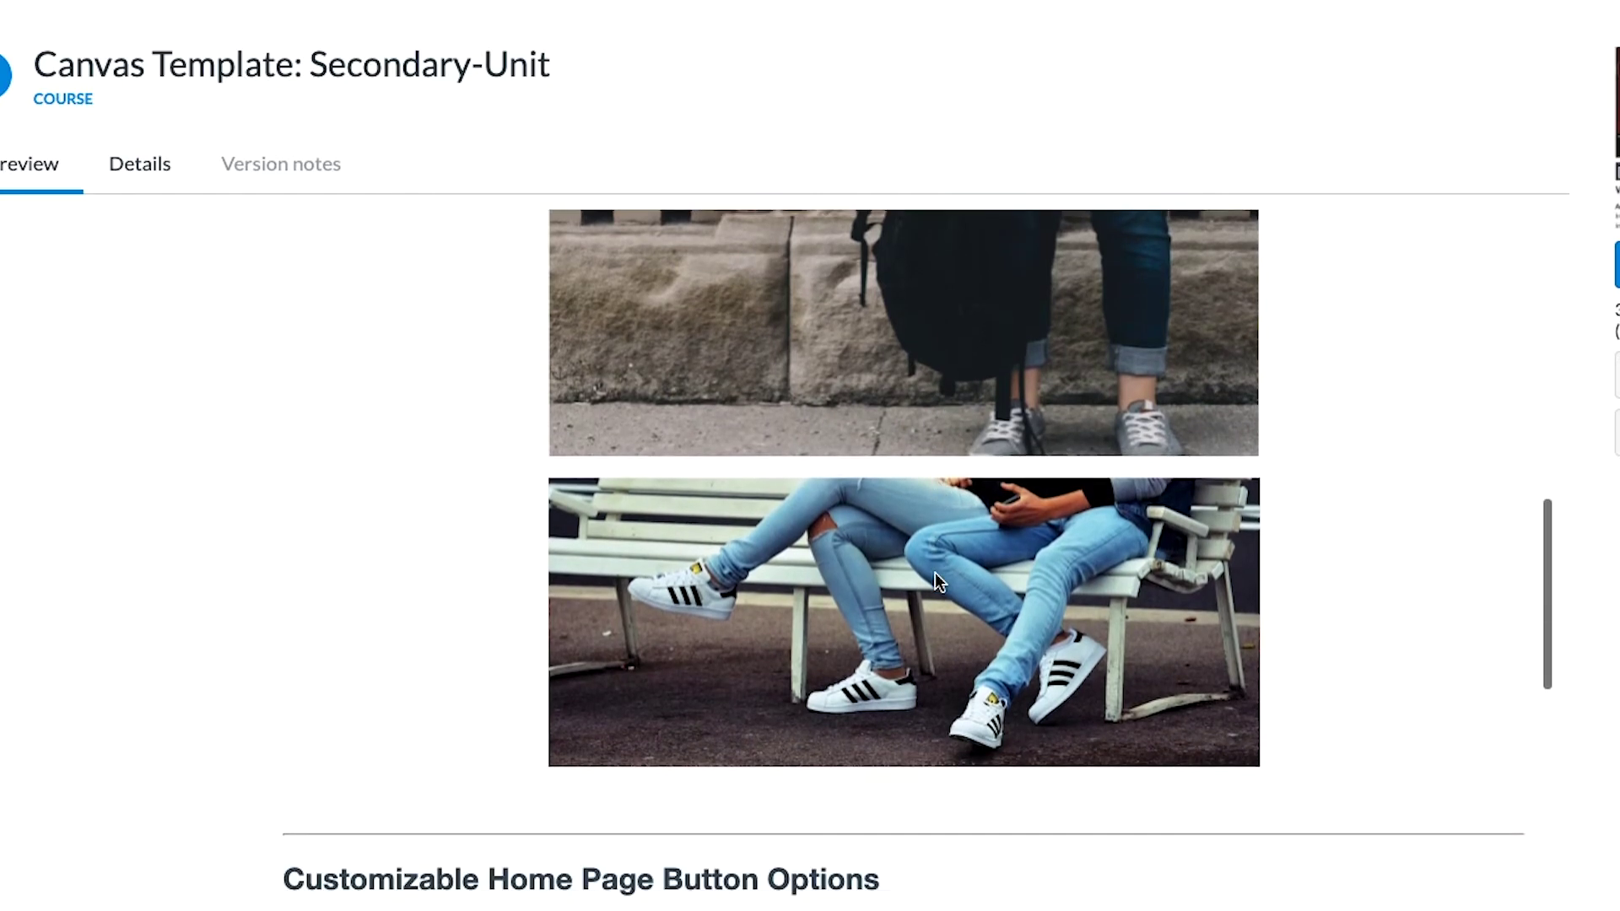
scroll(996, 573, "down", 9)
scroll(996, 573, "up", 2)
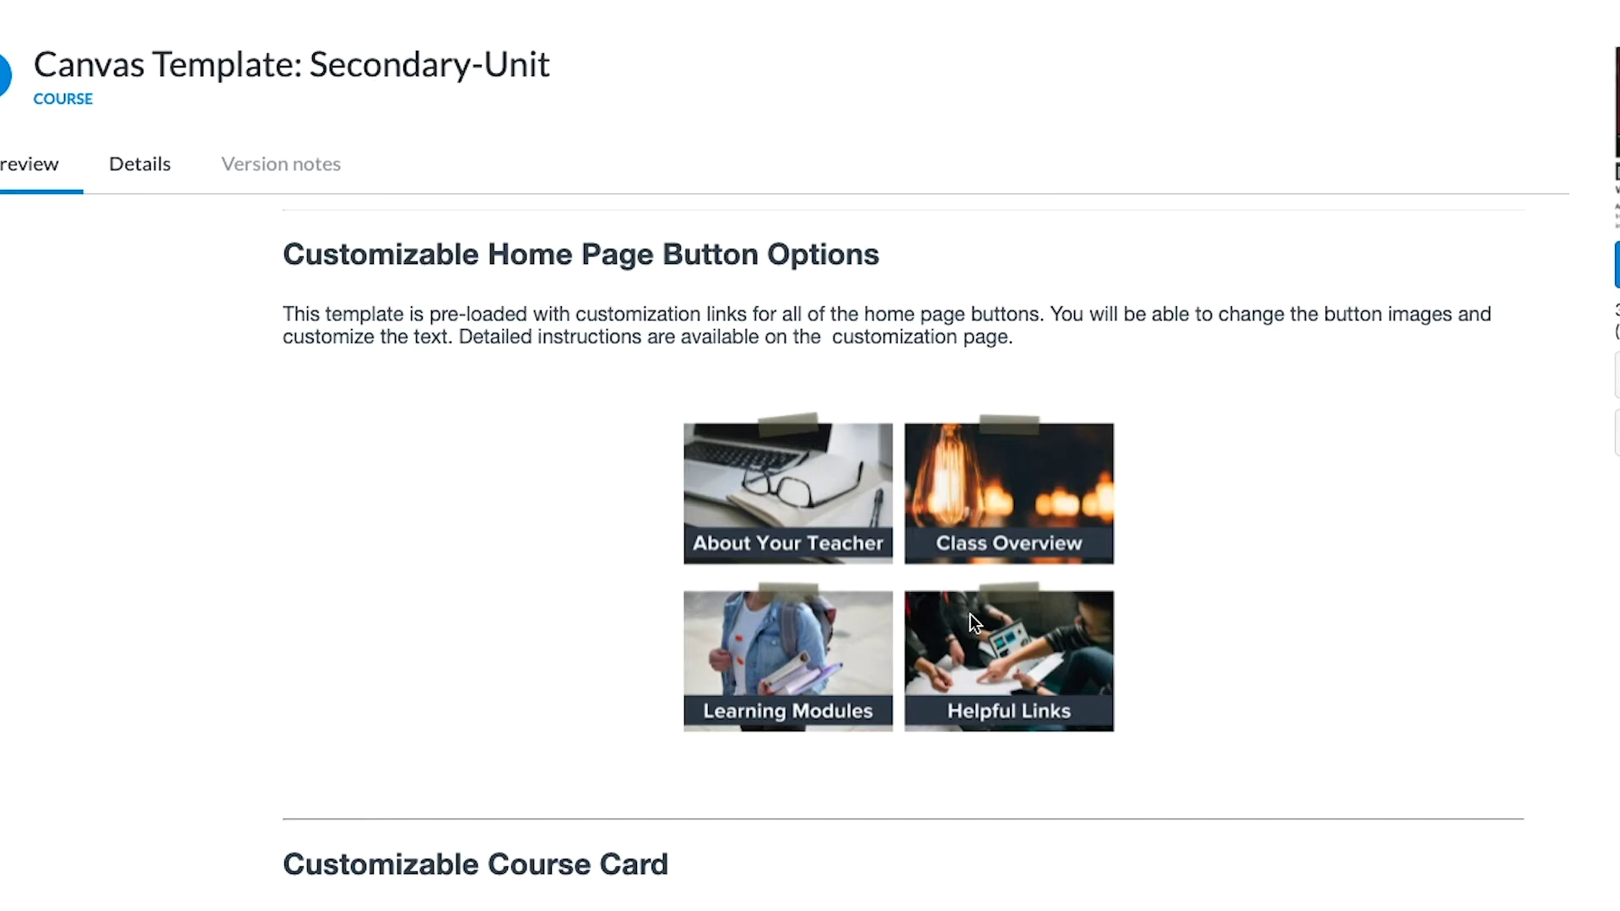
scroll(969, 614, "down", 6)
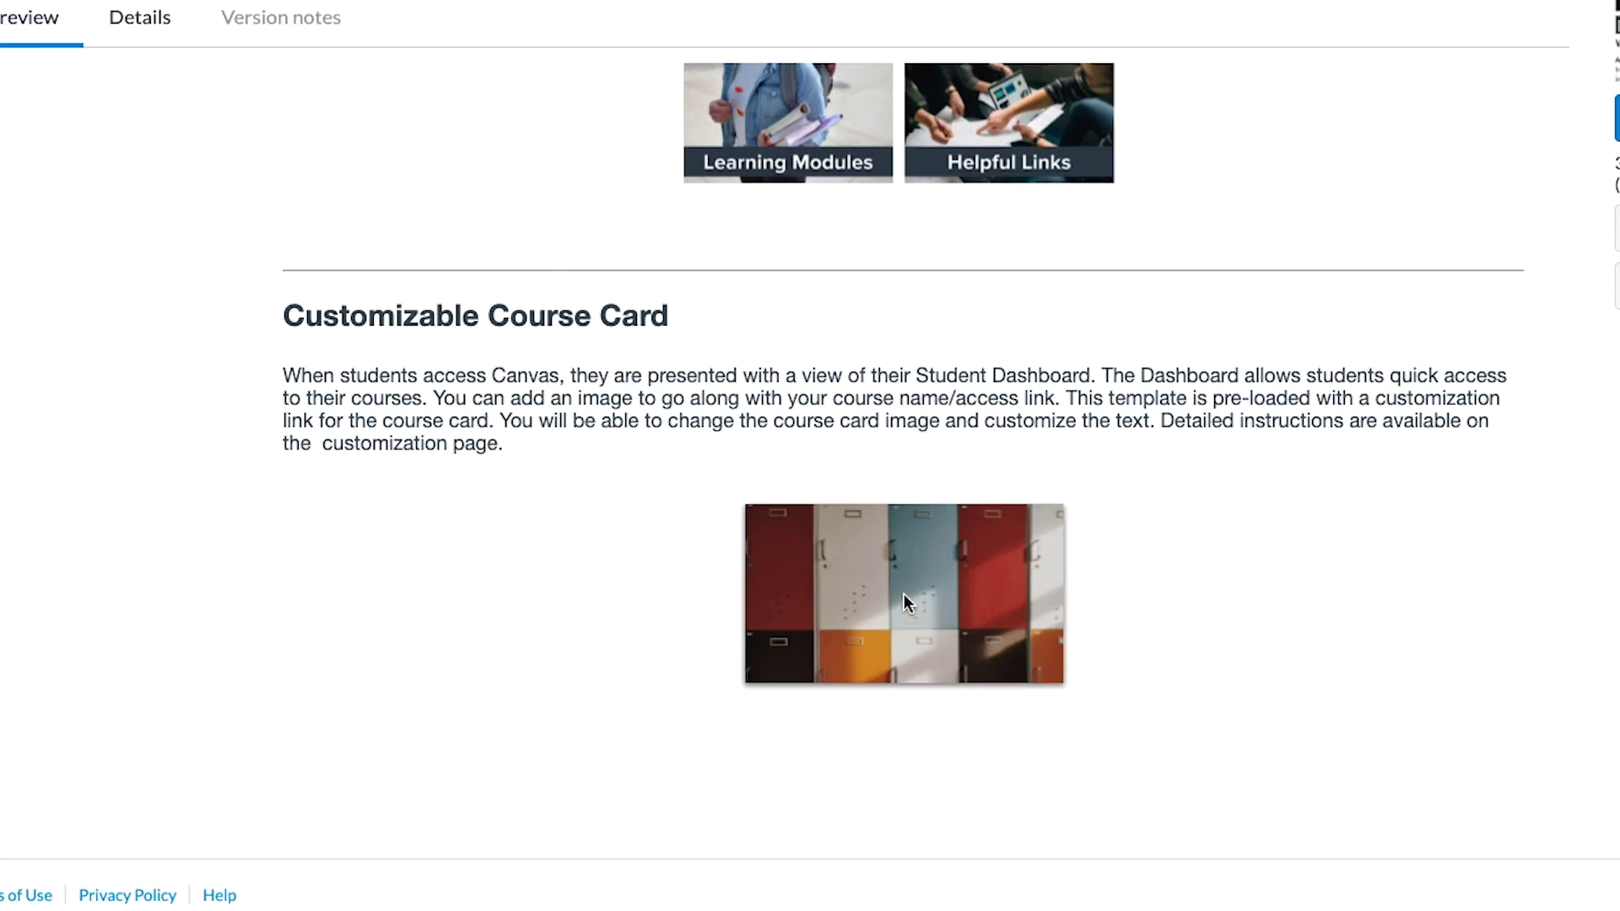
scroll(904, 594, "up", 15)
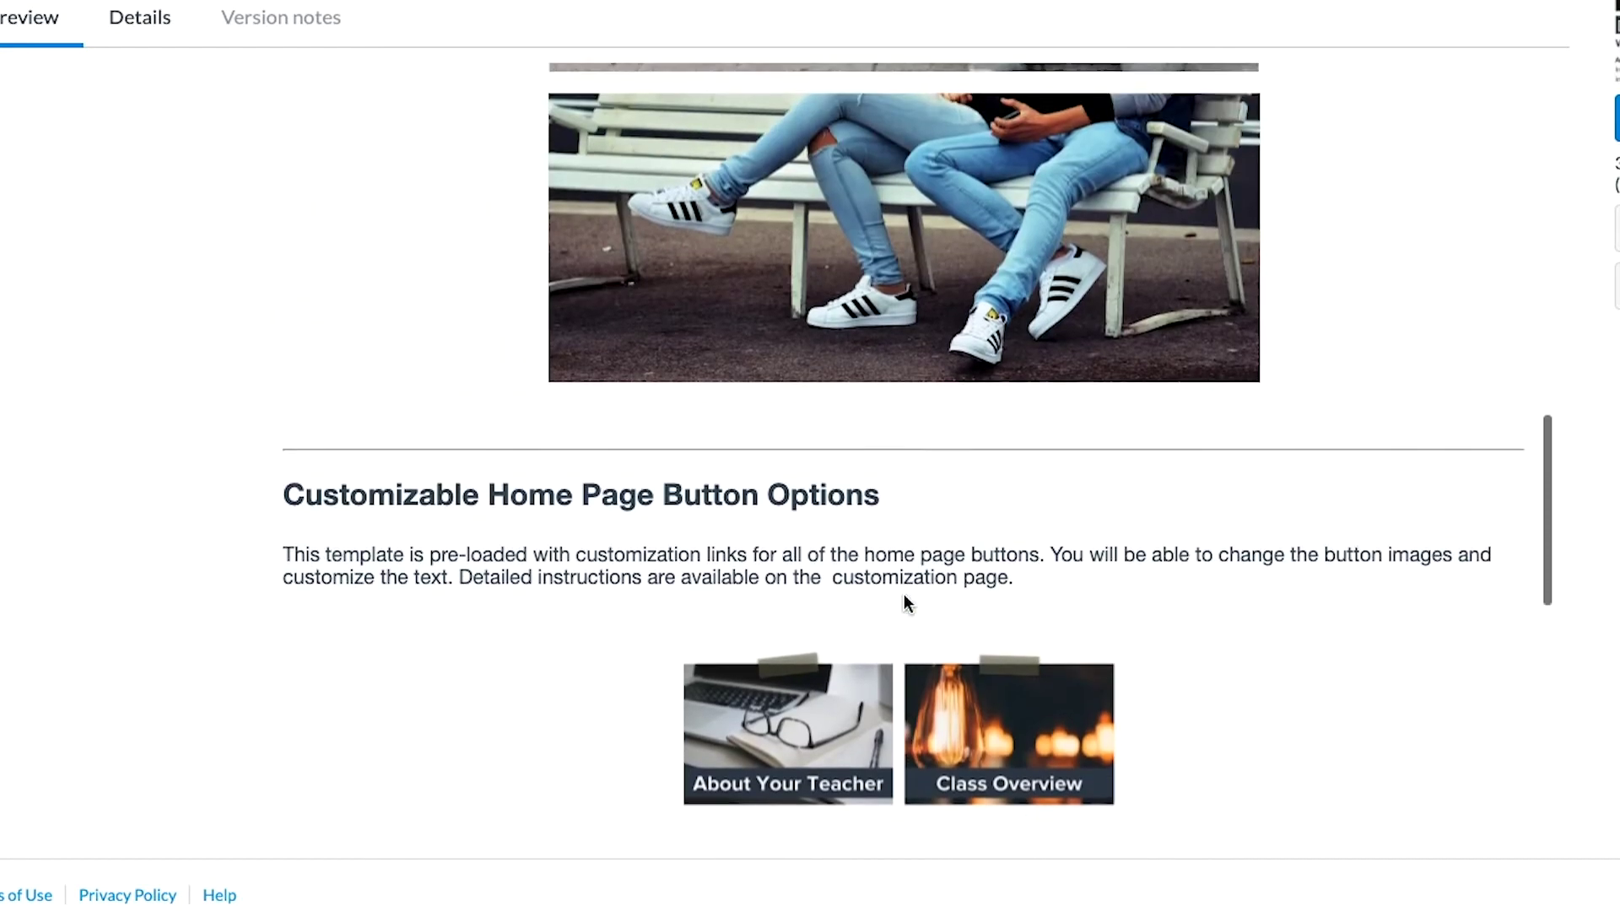
scroll(904, 595, "up", 10)
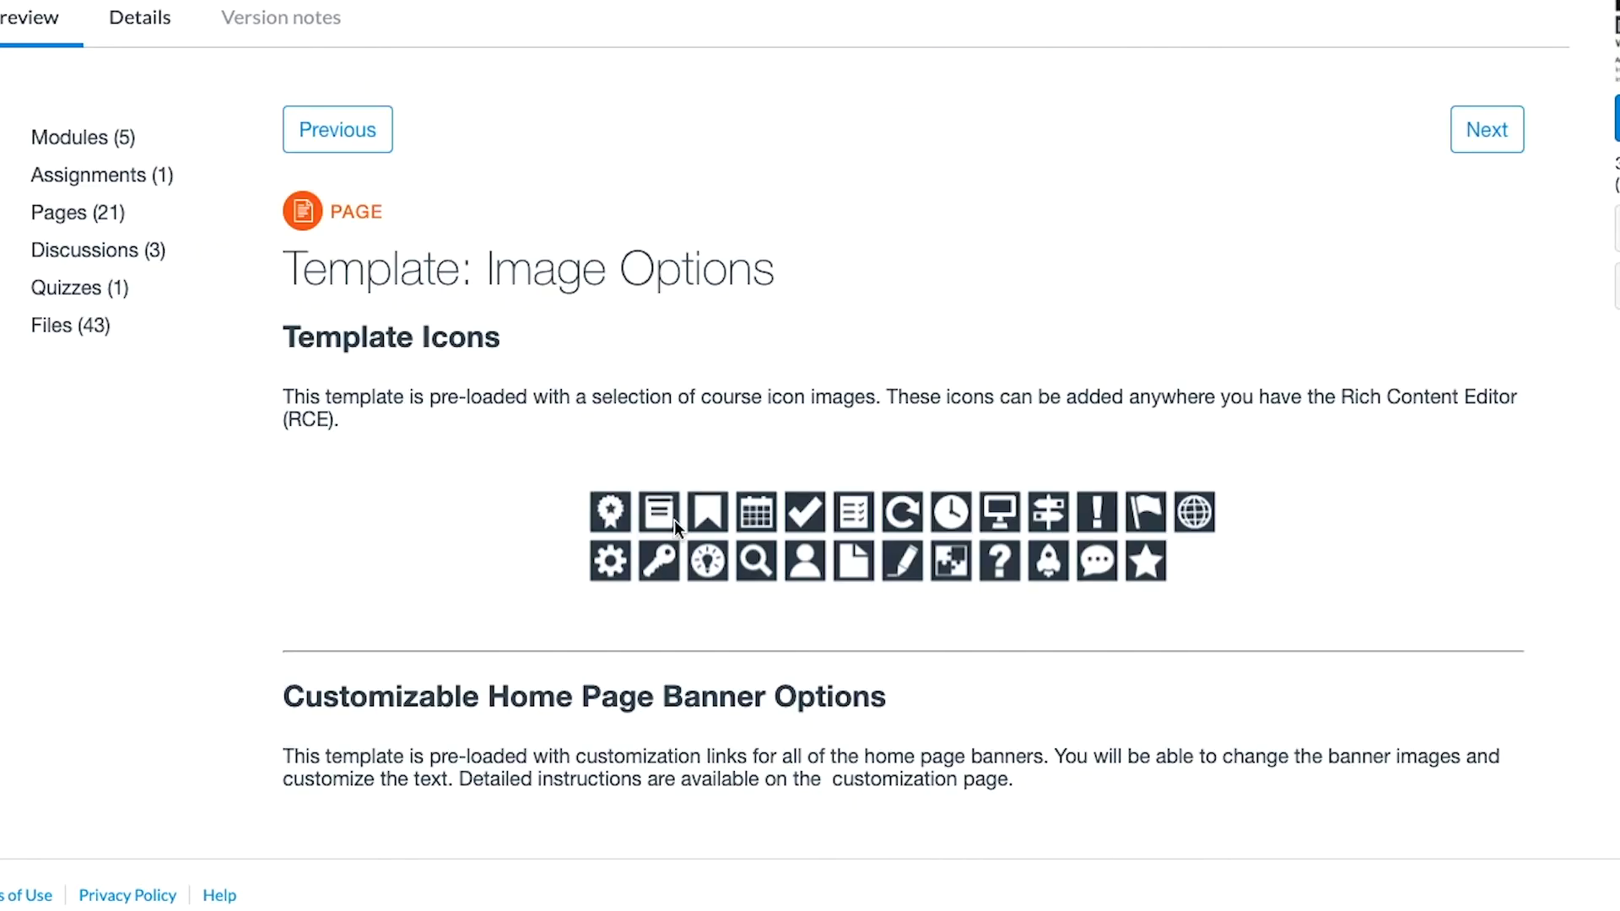
Return to the template's module list and review its Canvas overview, Welcome to Class and Unit 1 modules
left_click(66, 138)
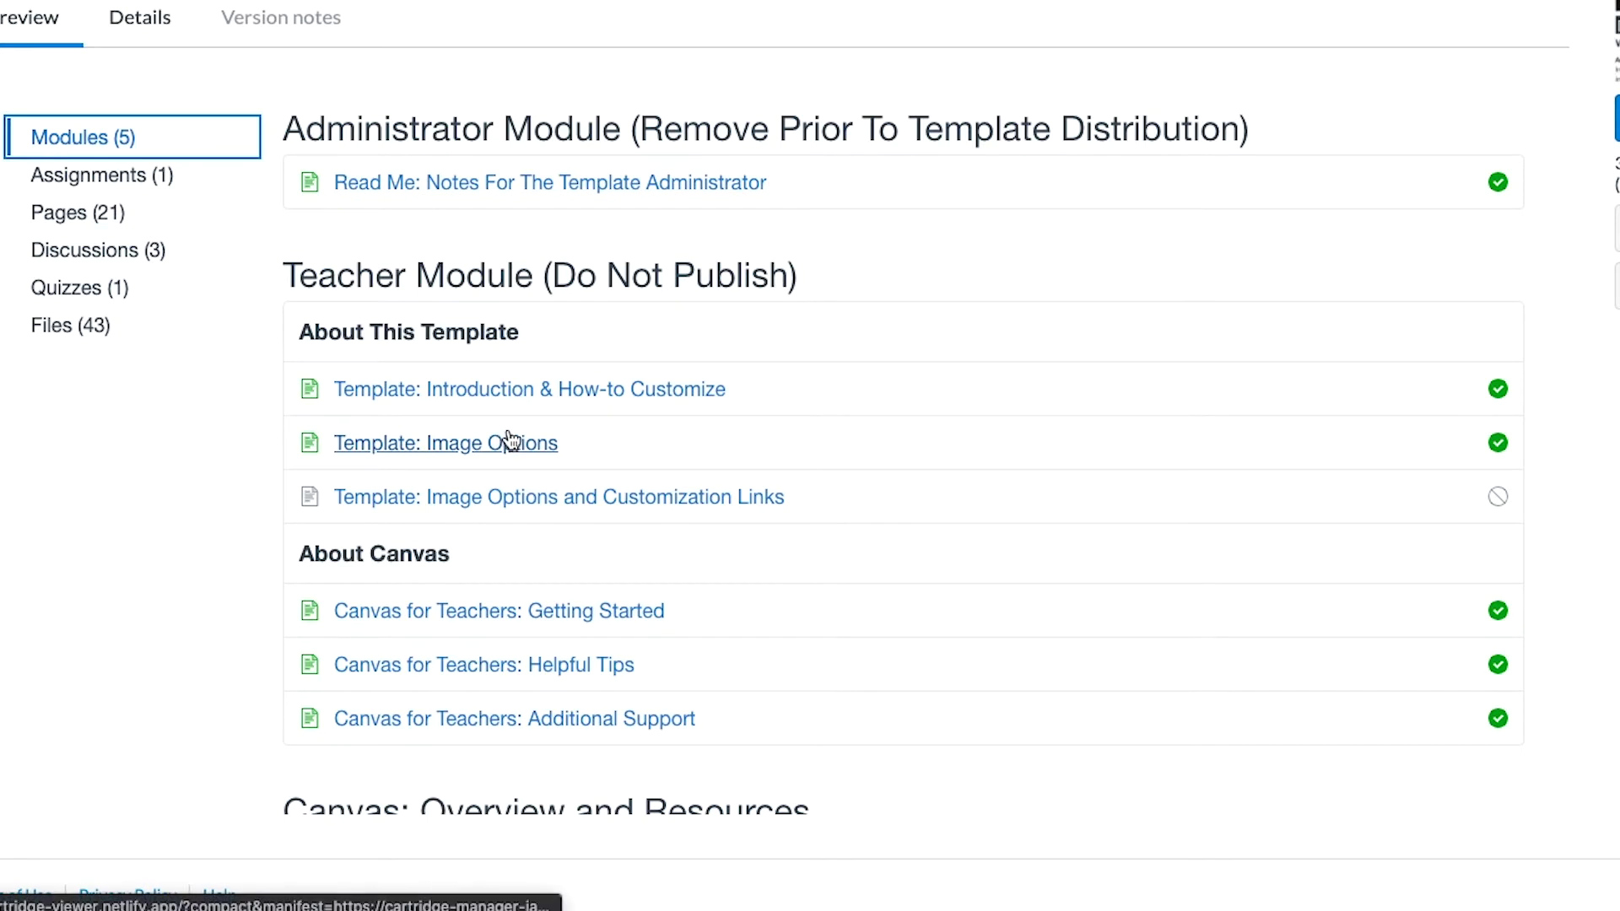
scroll(510, 440, "down", 3)
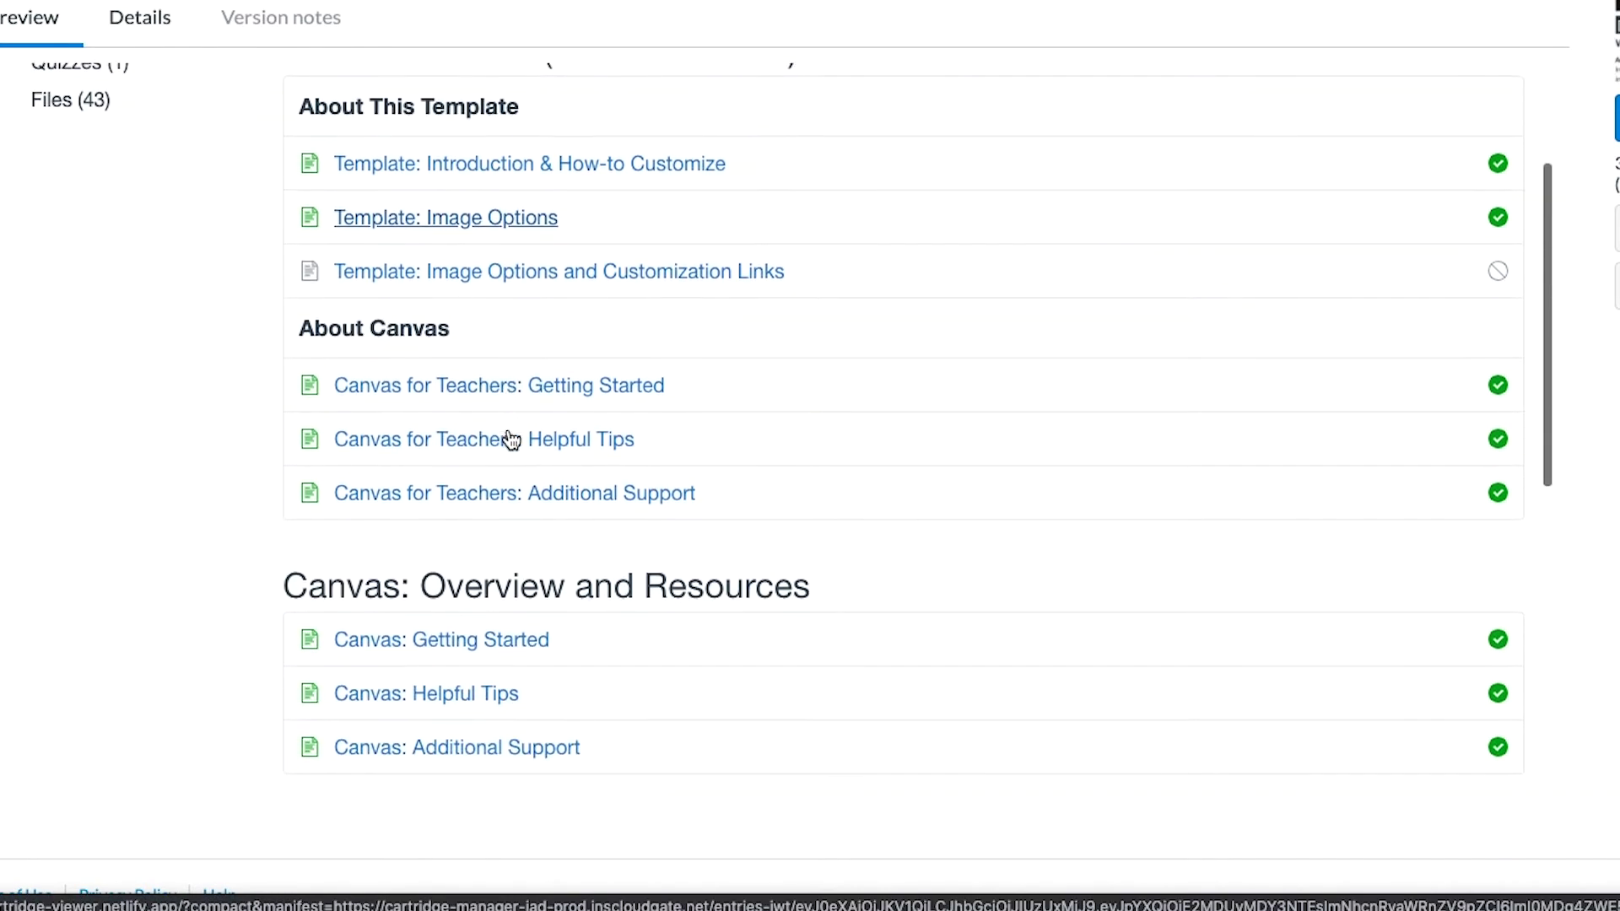
scroll(556, 426, "down", 5)
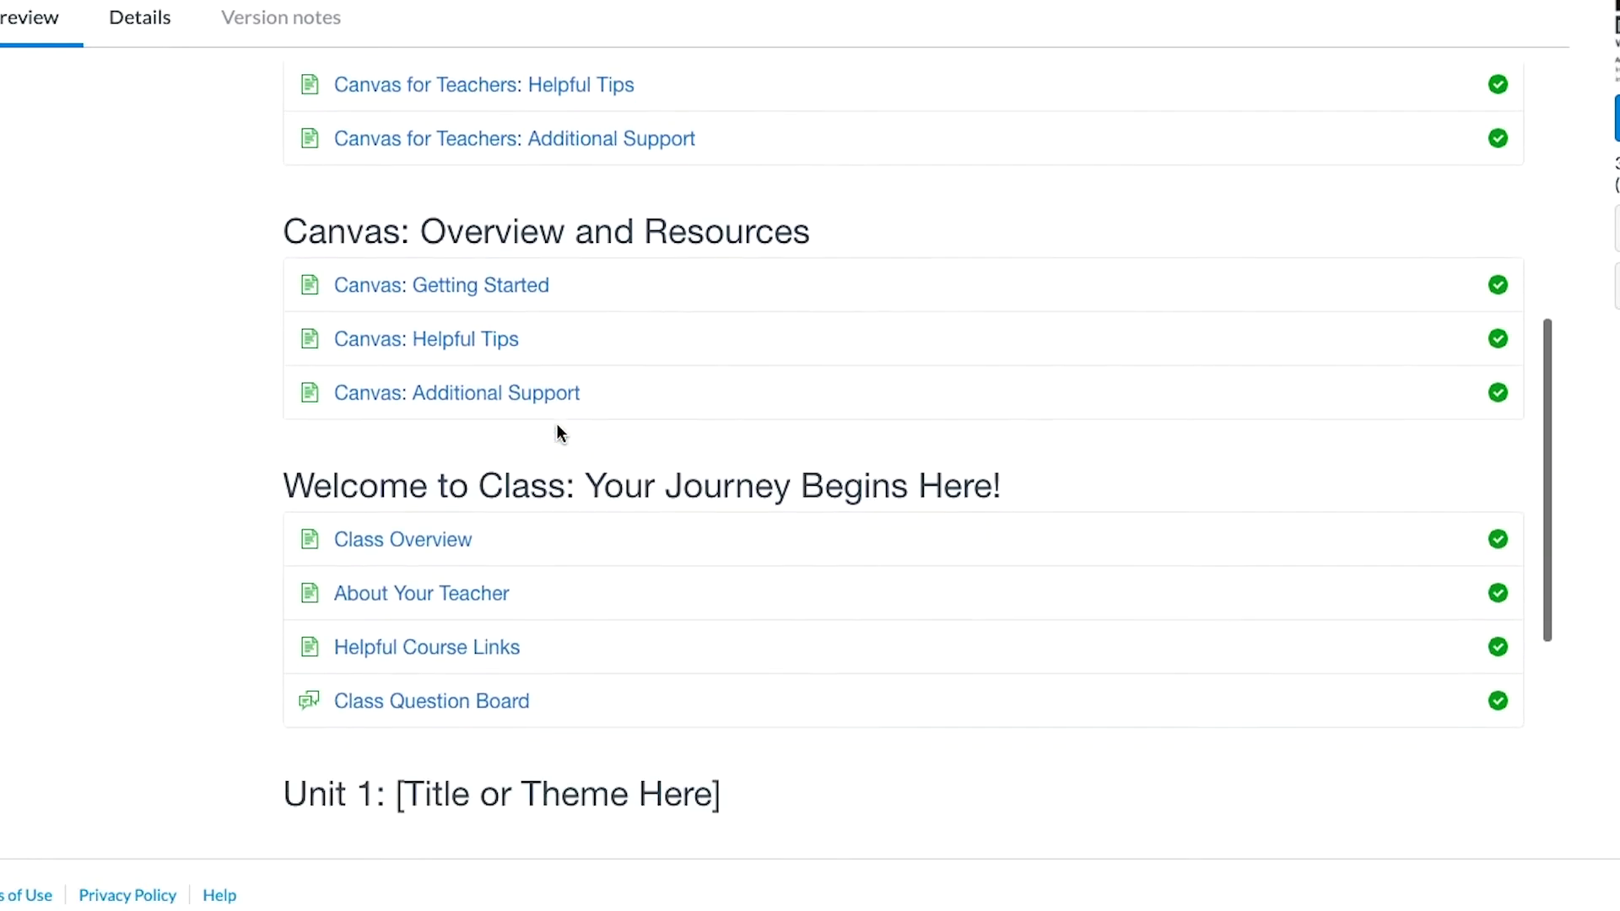
scroll(557, 432, "down", 5)
scroll(557, 433, "up", 5)
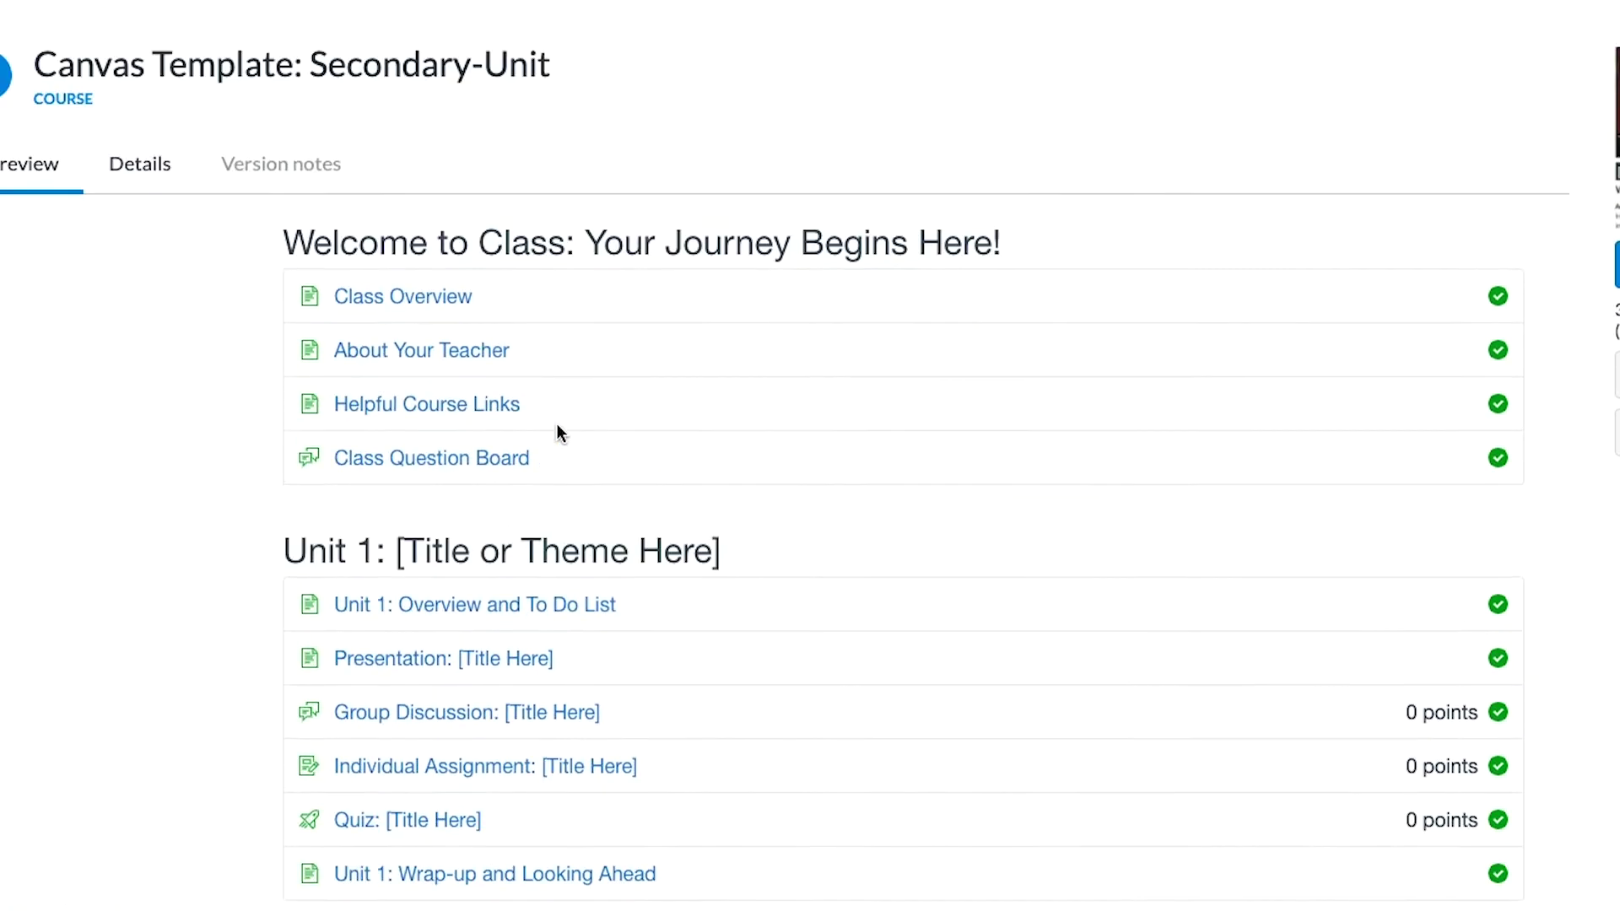
Open the Class Overview page in the Welcome to Class module and examine its class description, learning objectives, expectations and grading scheme
scroll(559, 431, "up", 1)
scroll(553, 434, "down", 2)
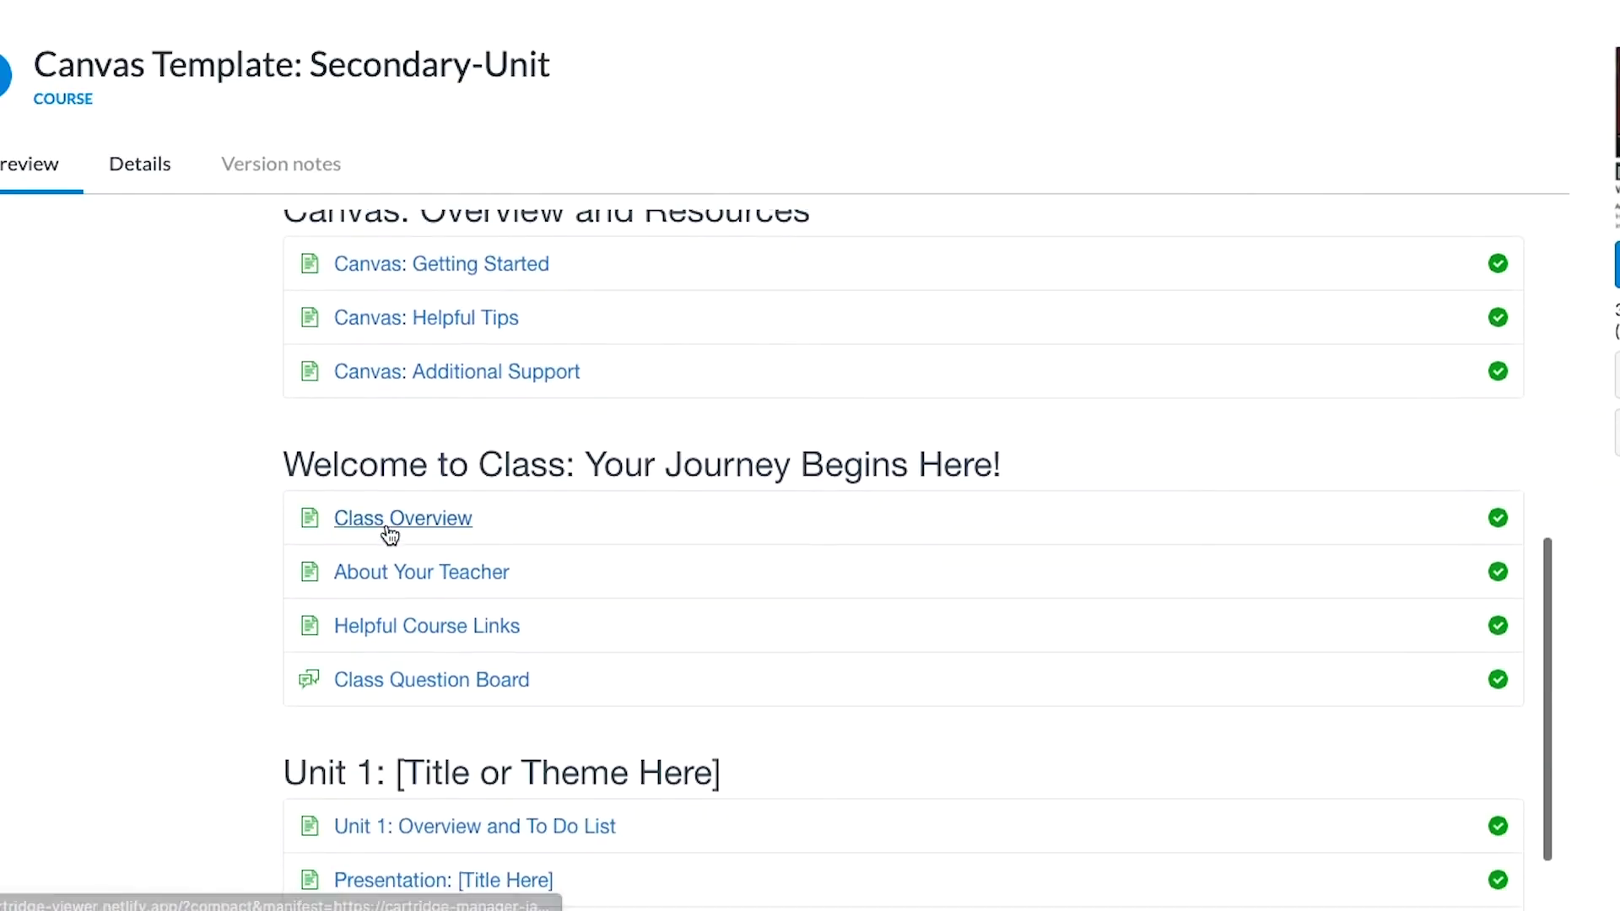
left_click(540, 525)
scroll(739, 462, "down", 2)
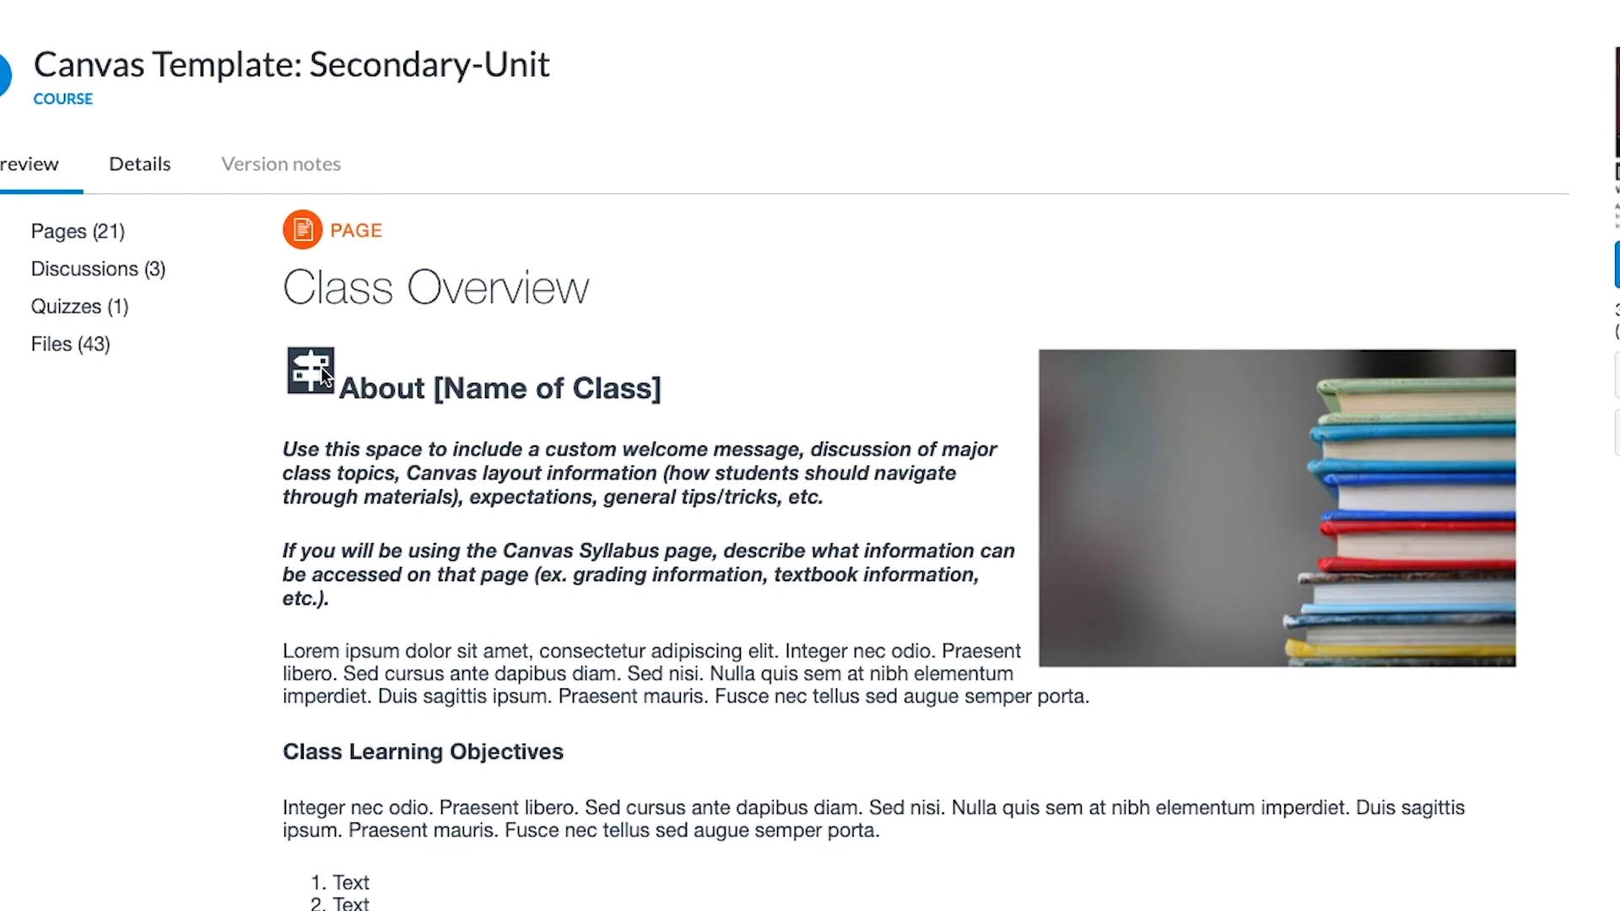
scroll(317, 378, "down", 2)
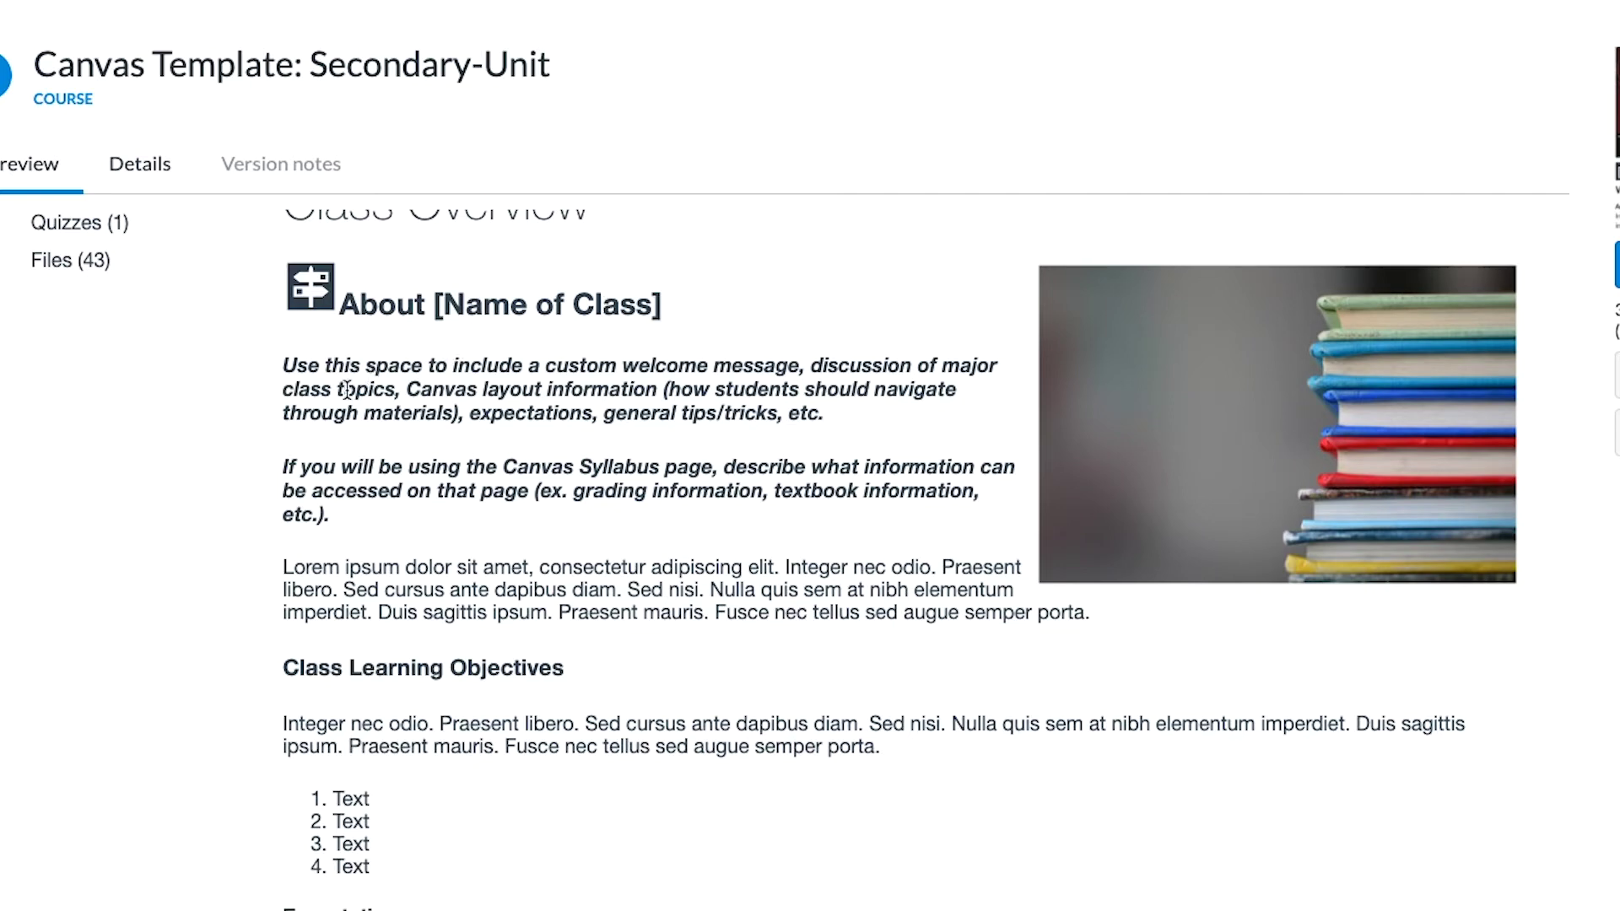
scroll(485, 353, "down", 10)
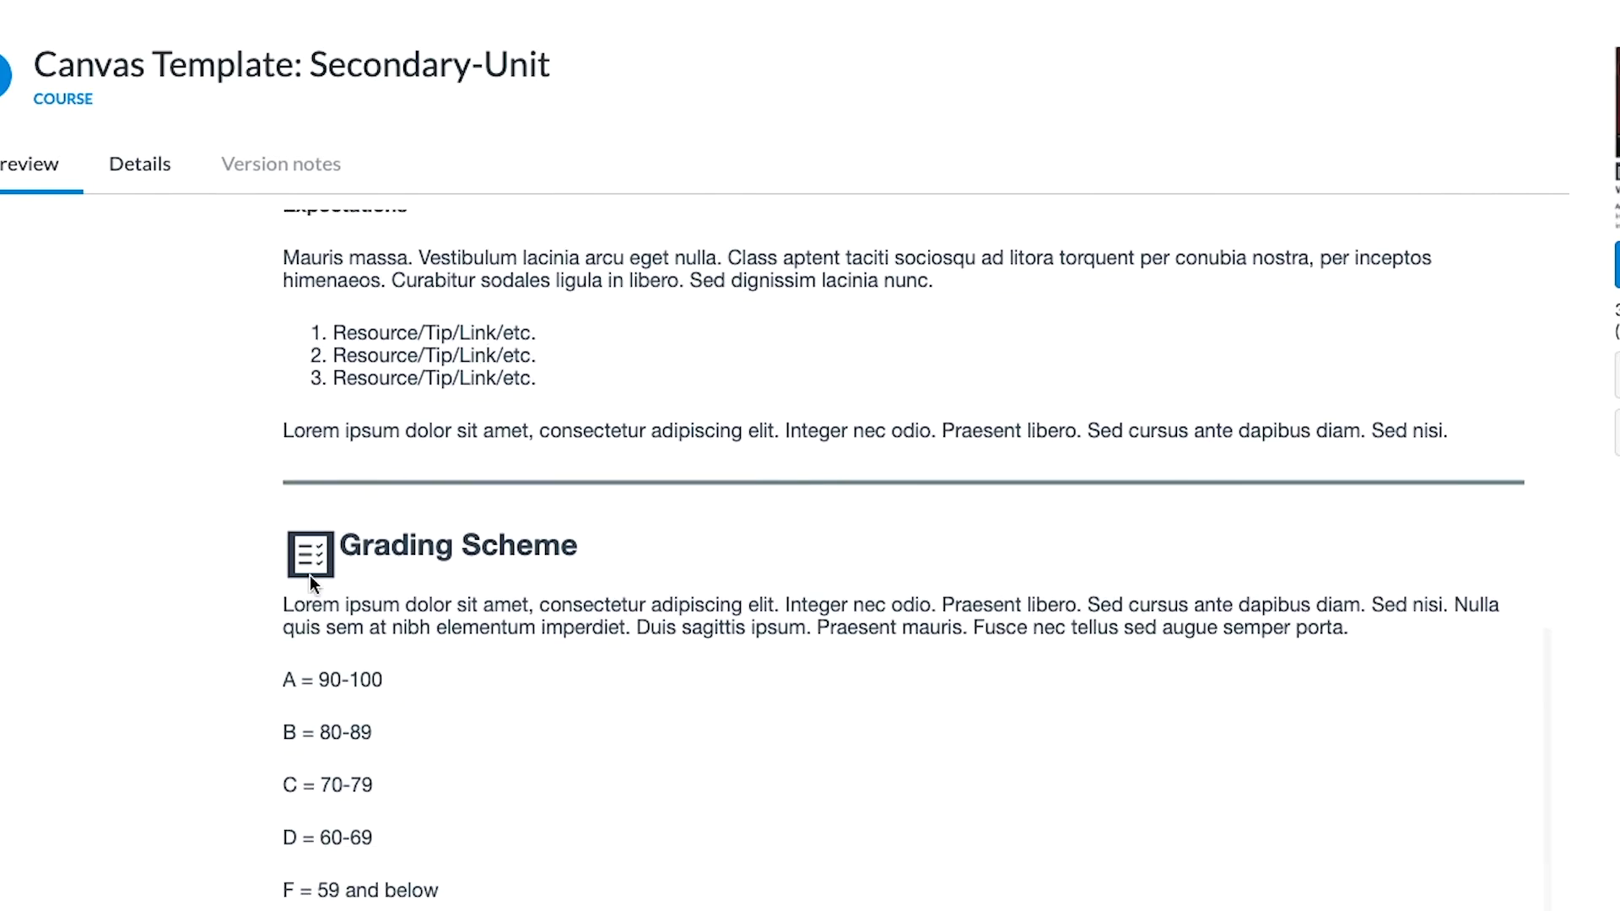
scroll(312, 564, "up", 3)
scroll(312, 564, "up", 12)
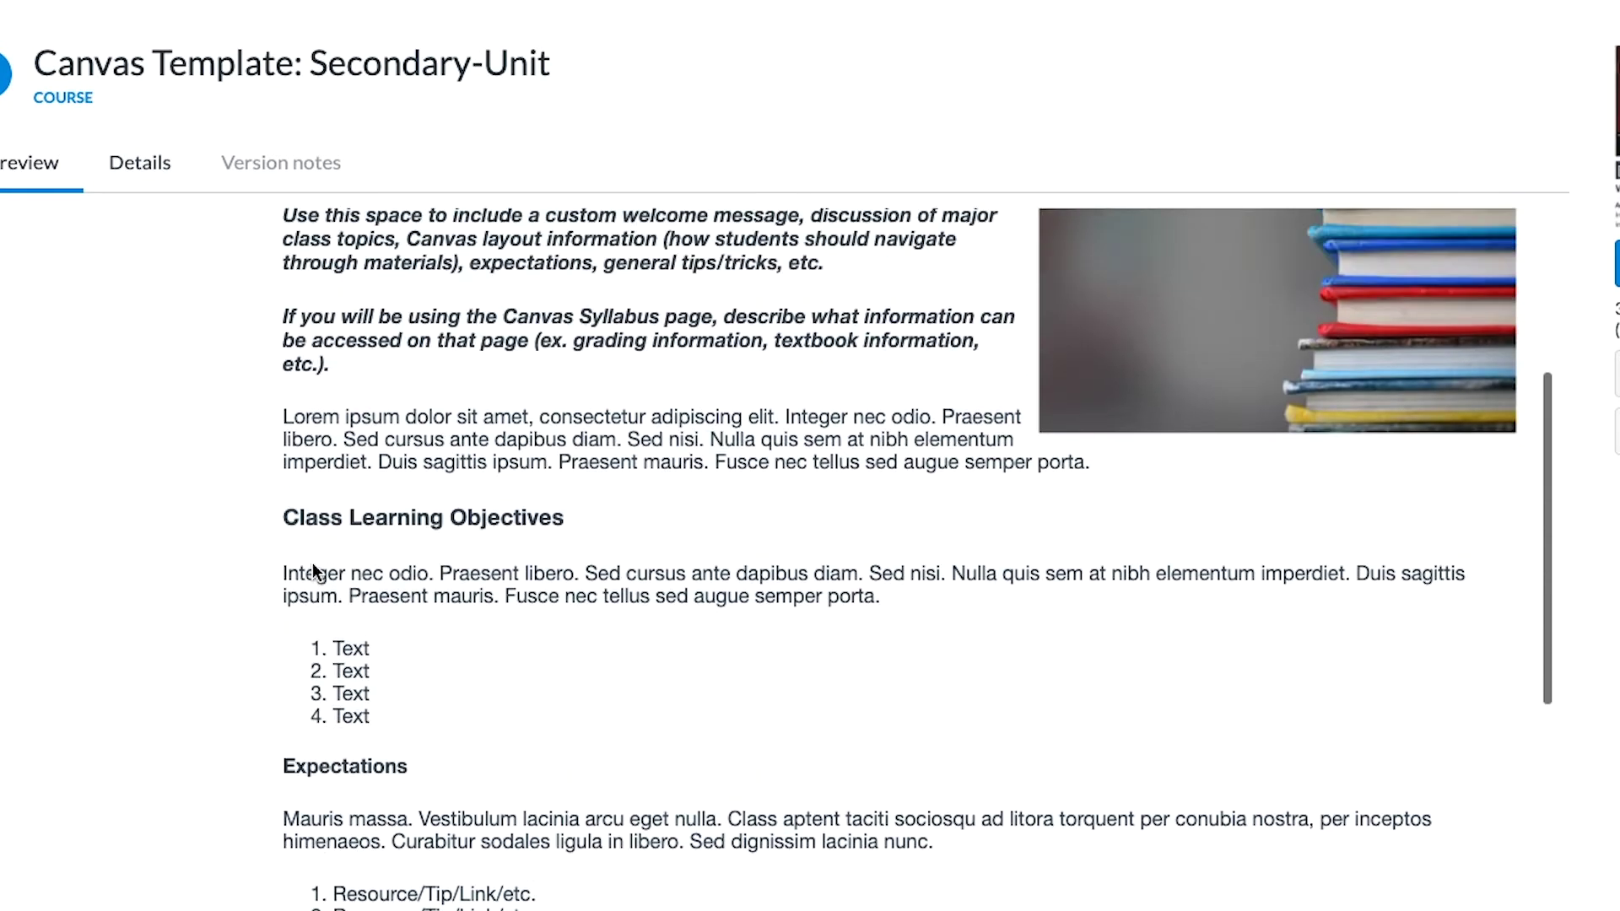
scroll(312, 563, "down", 6)
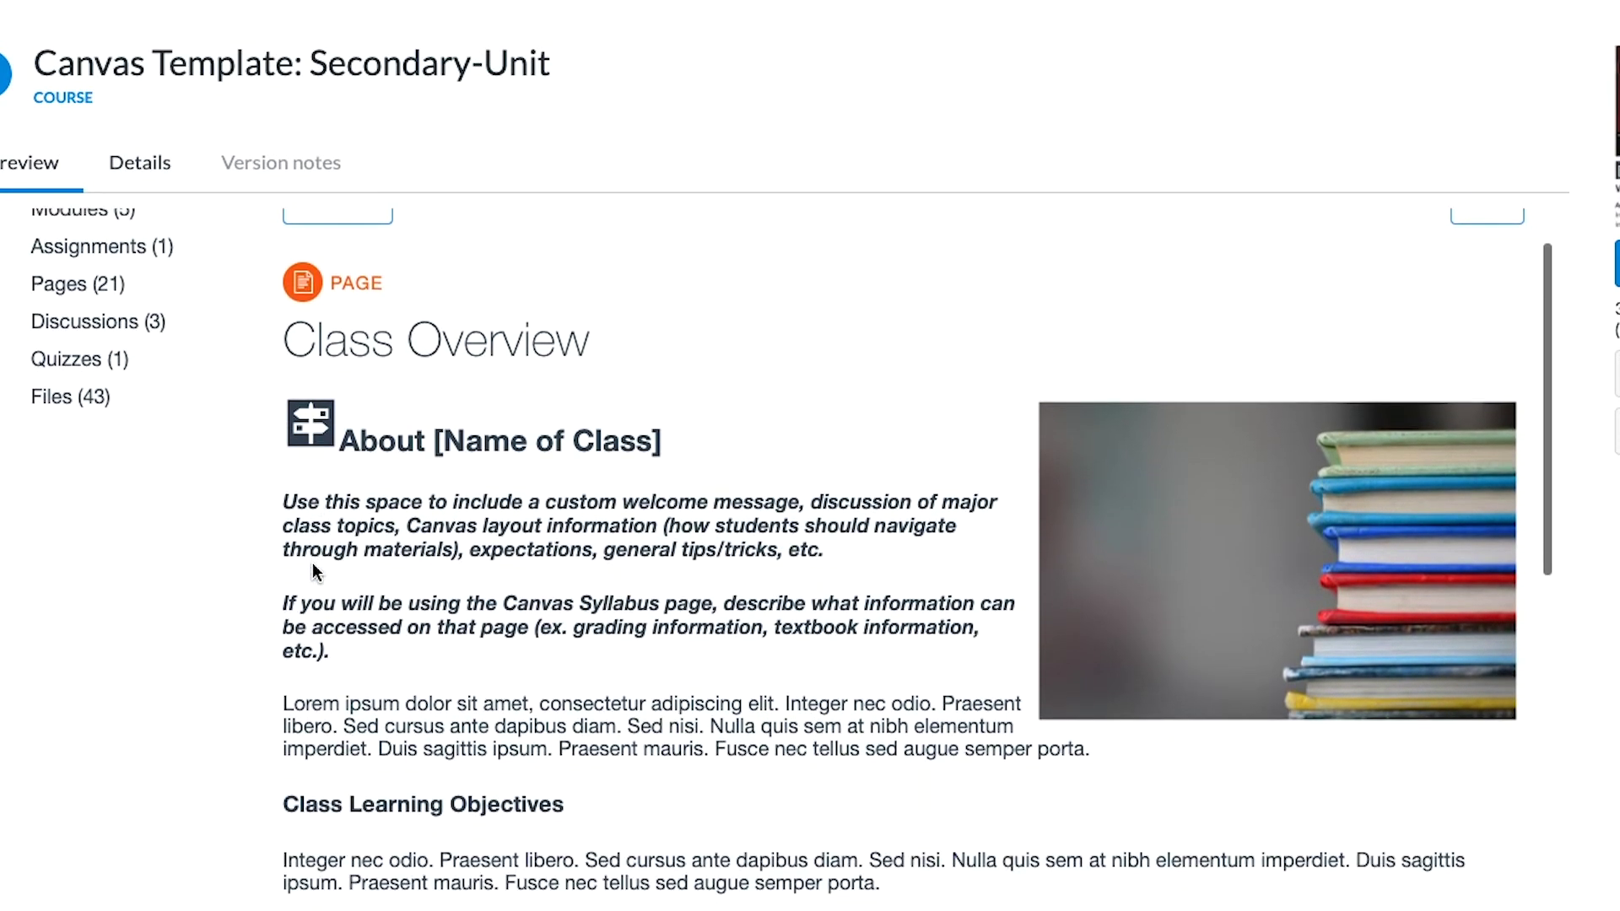
scroll(364, 466, "down", 6)
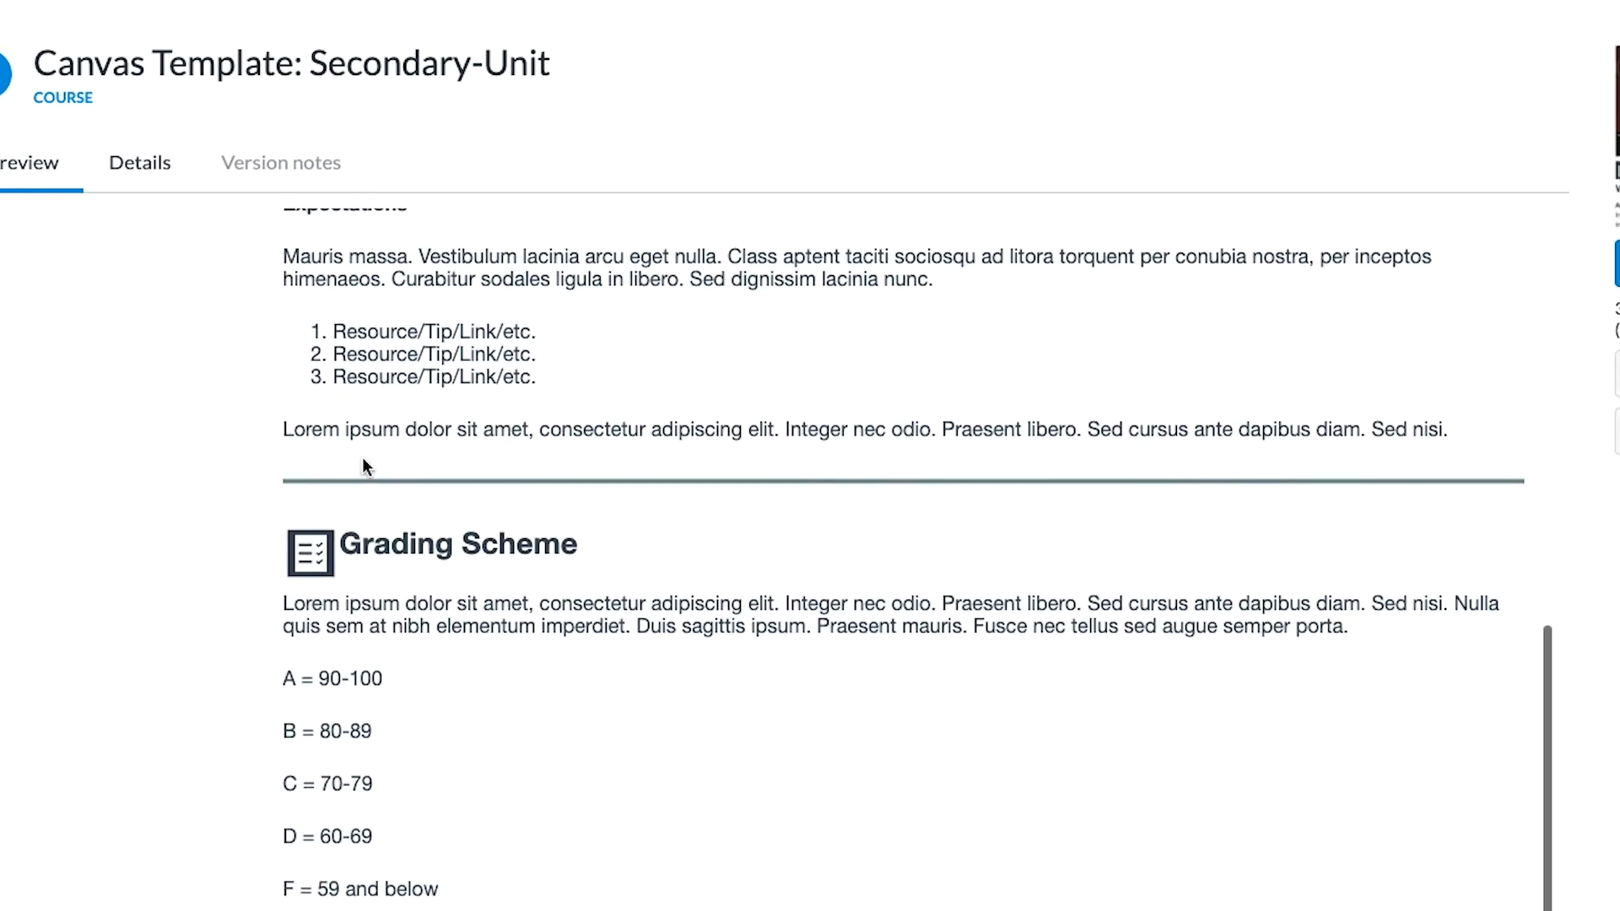
scroll(489, 525, "down", 2)
scroll(489, 526, "up", 12)
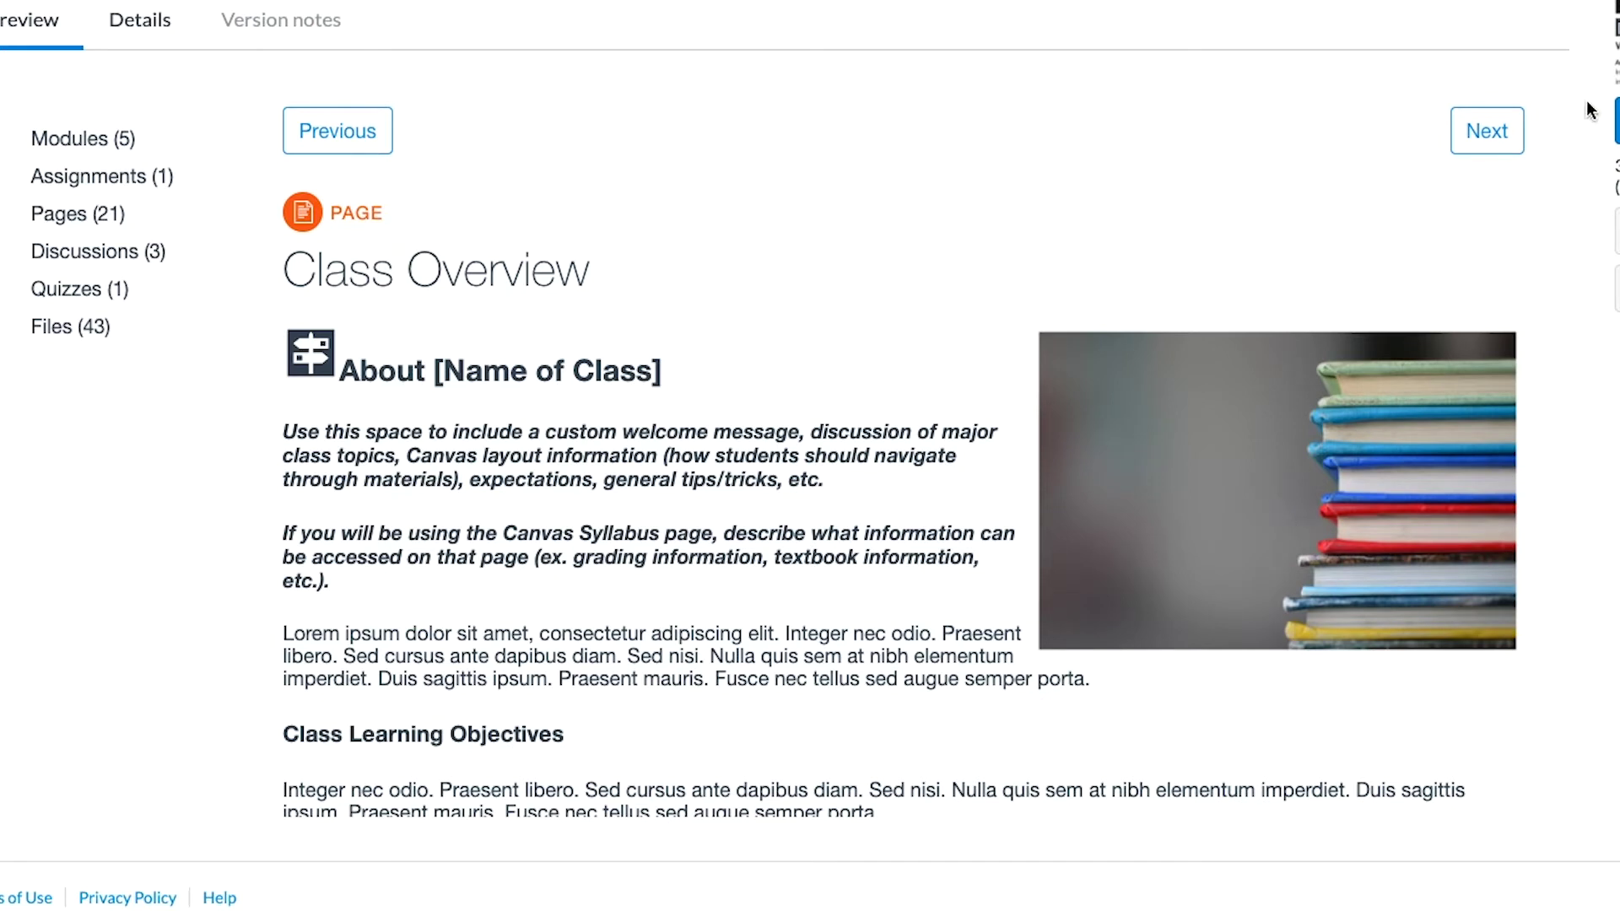
Page through About Your Teacher, Helpful Course Links and the Class Question Board, reviewing the sample content of each
left_click(1487, 145)
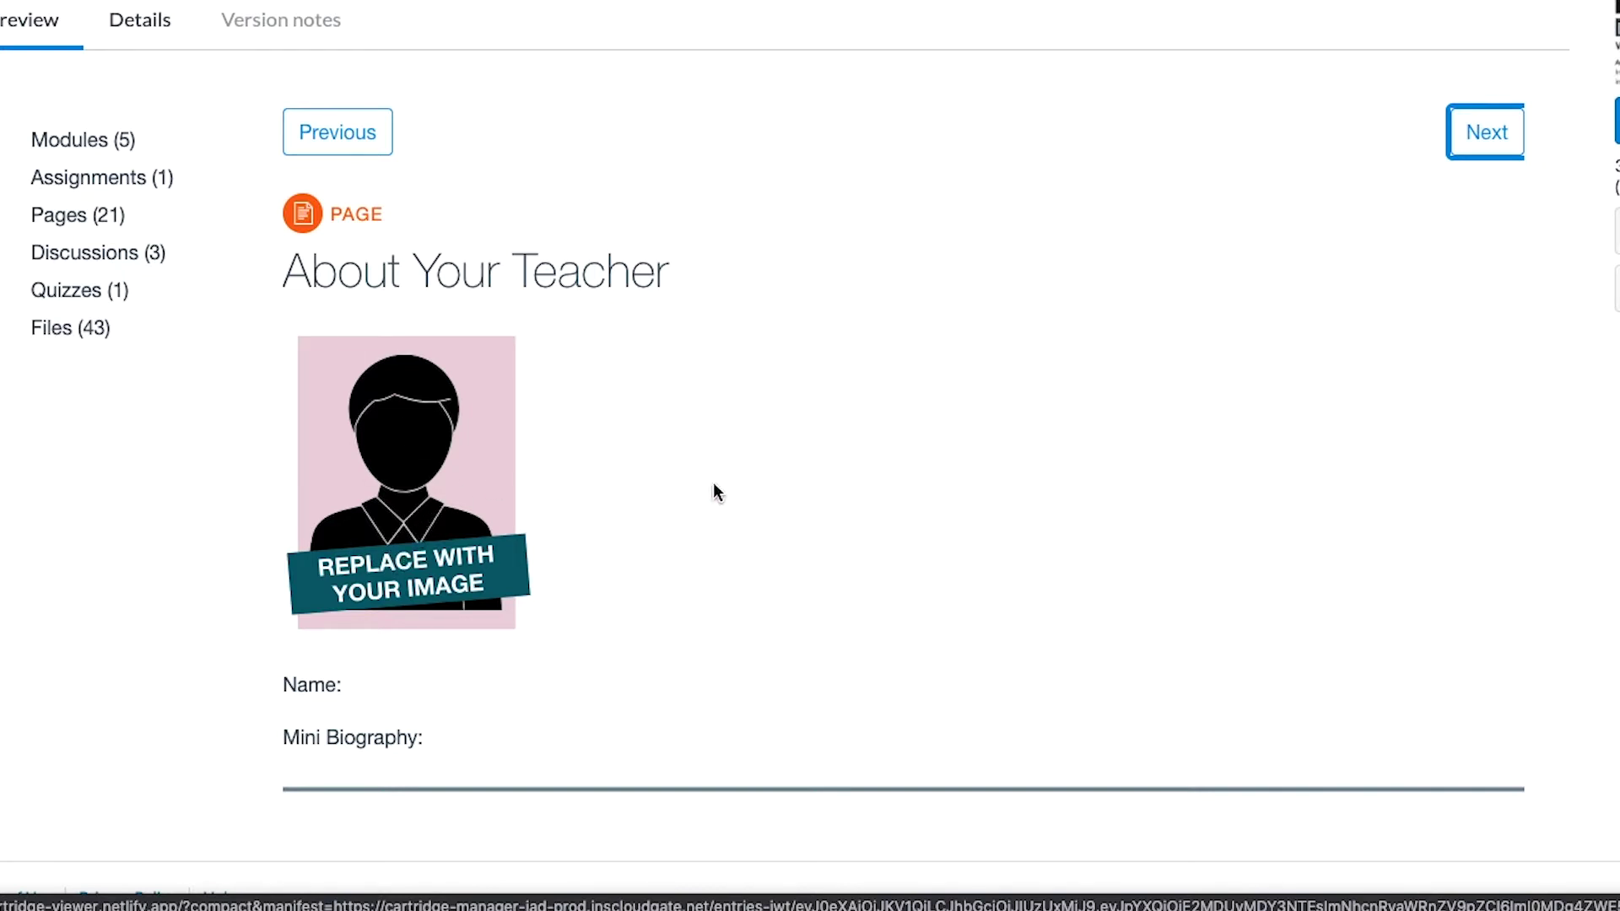
left_click(1498, 140)
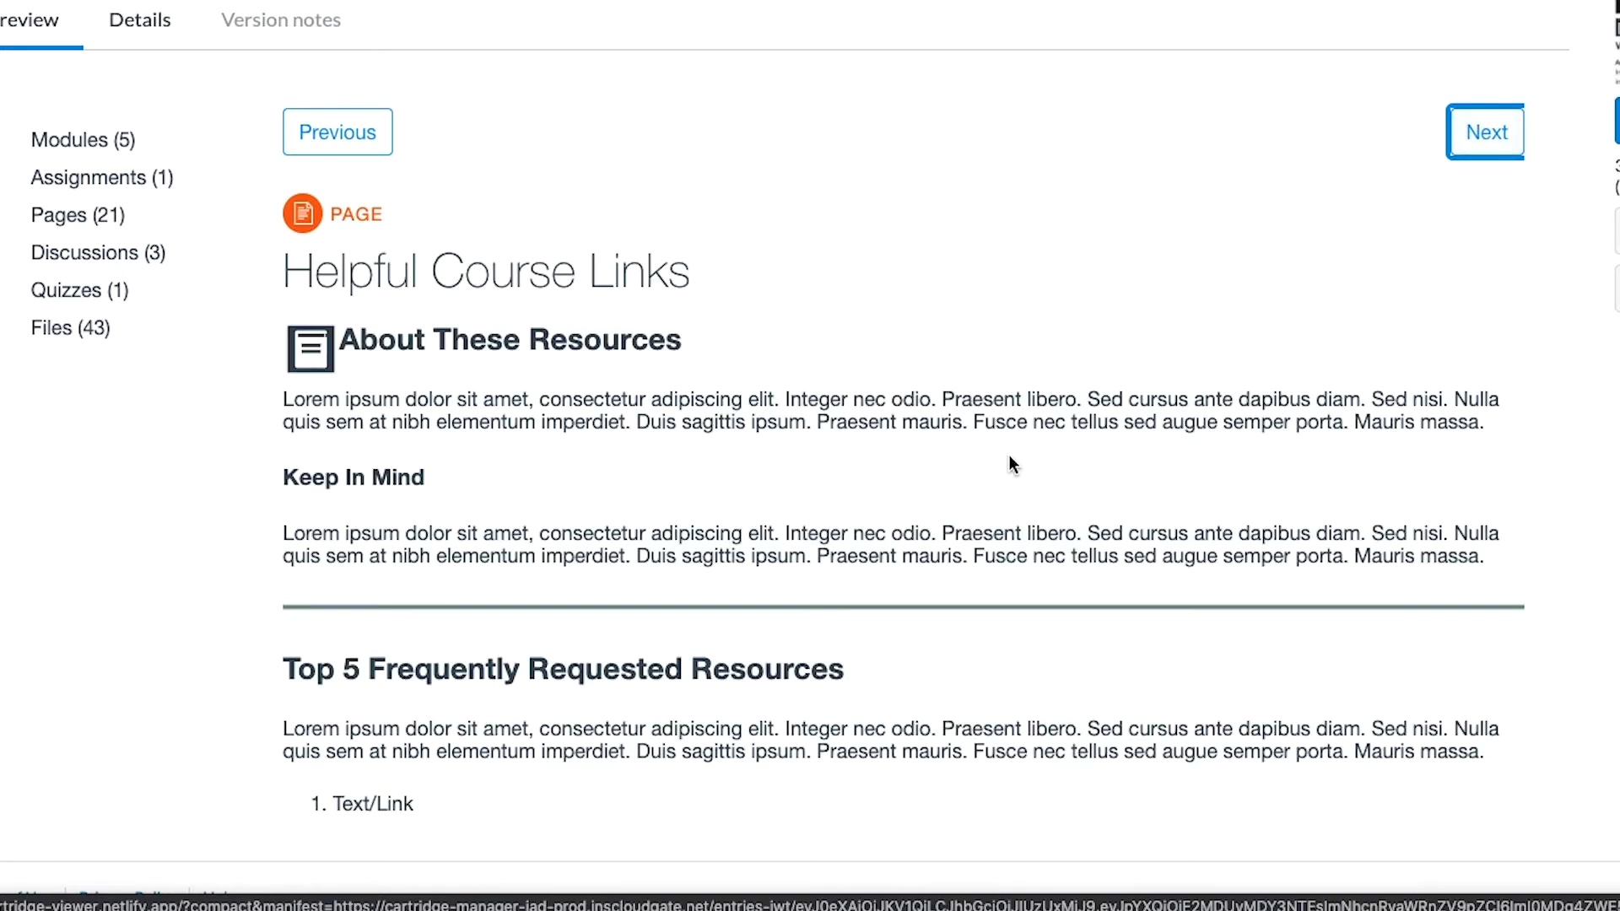
scroll(384, 333, "down", 5)
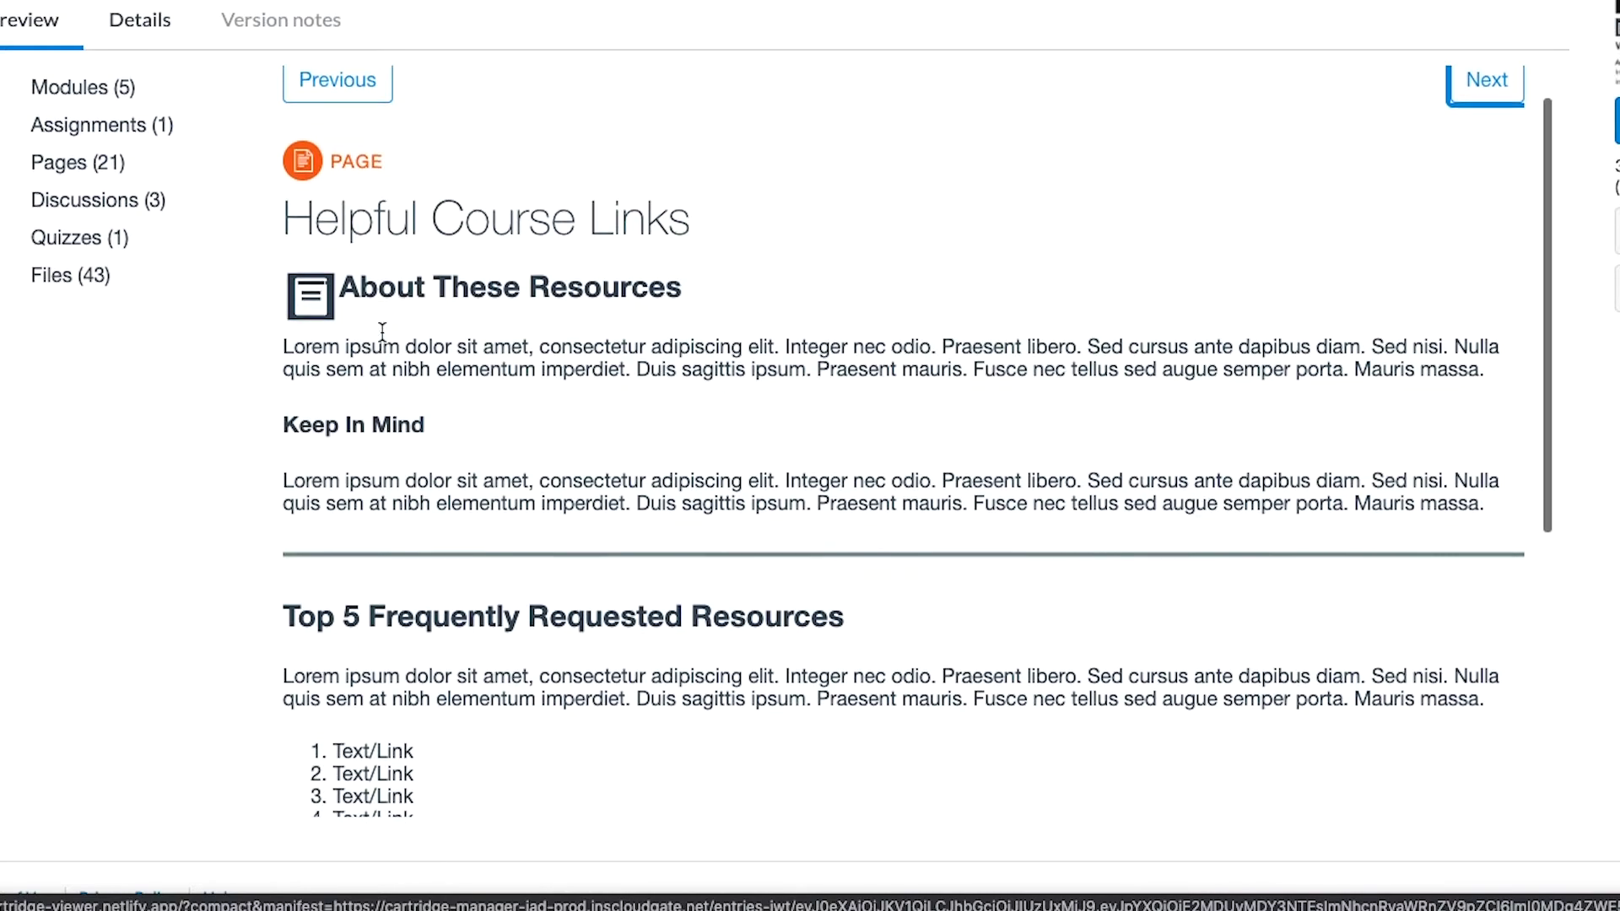
scroll(390, 329, "down", 2)
scroll(434, 354, "up", 4)
scroll(434, 353, "down", 6)
scroll(434, 354, "up", 5)
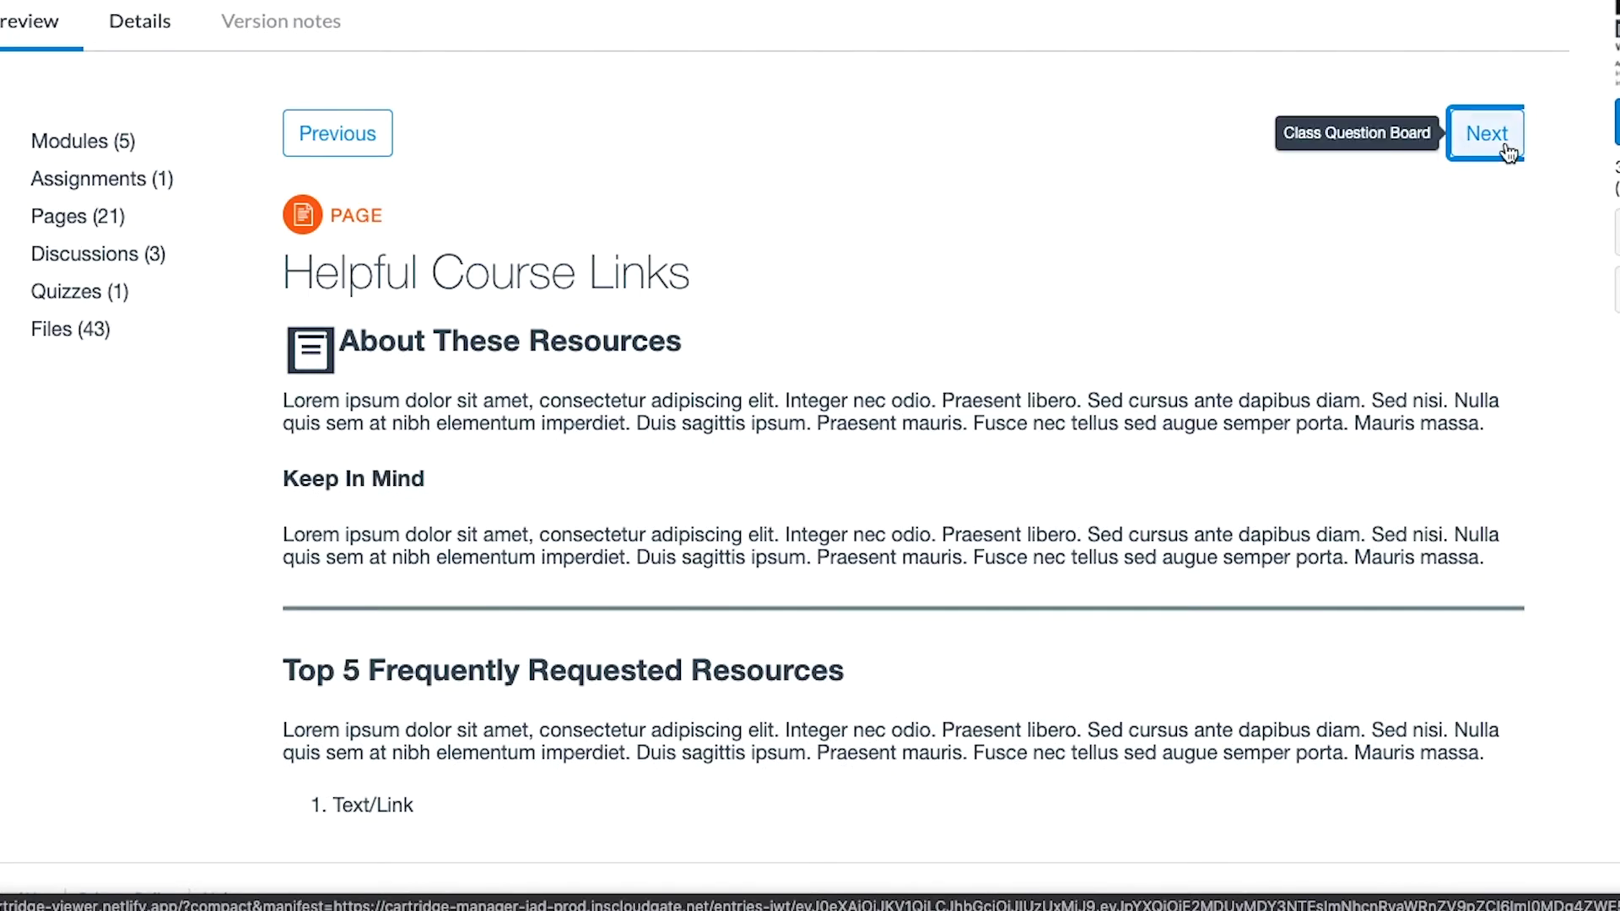
left_click(1485, 135)
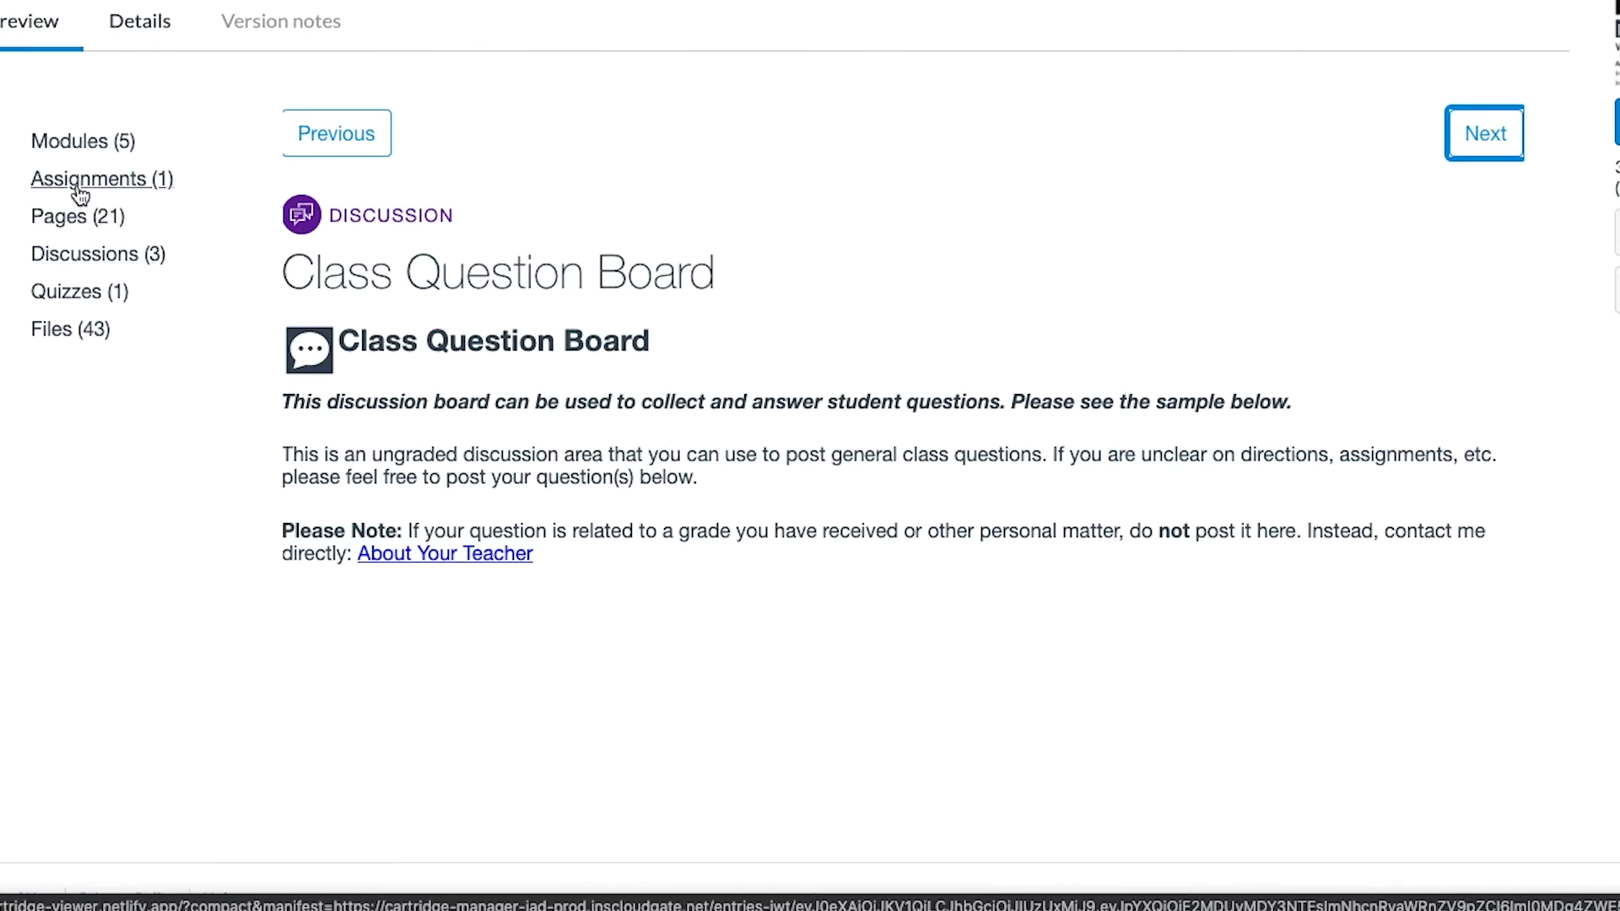
Return to the template's module list and look over it from the Administrator Module to Unit 1 and back
left_click(80, 144)
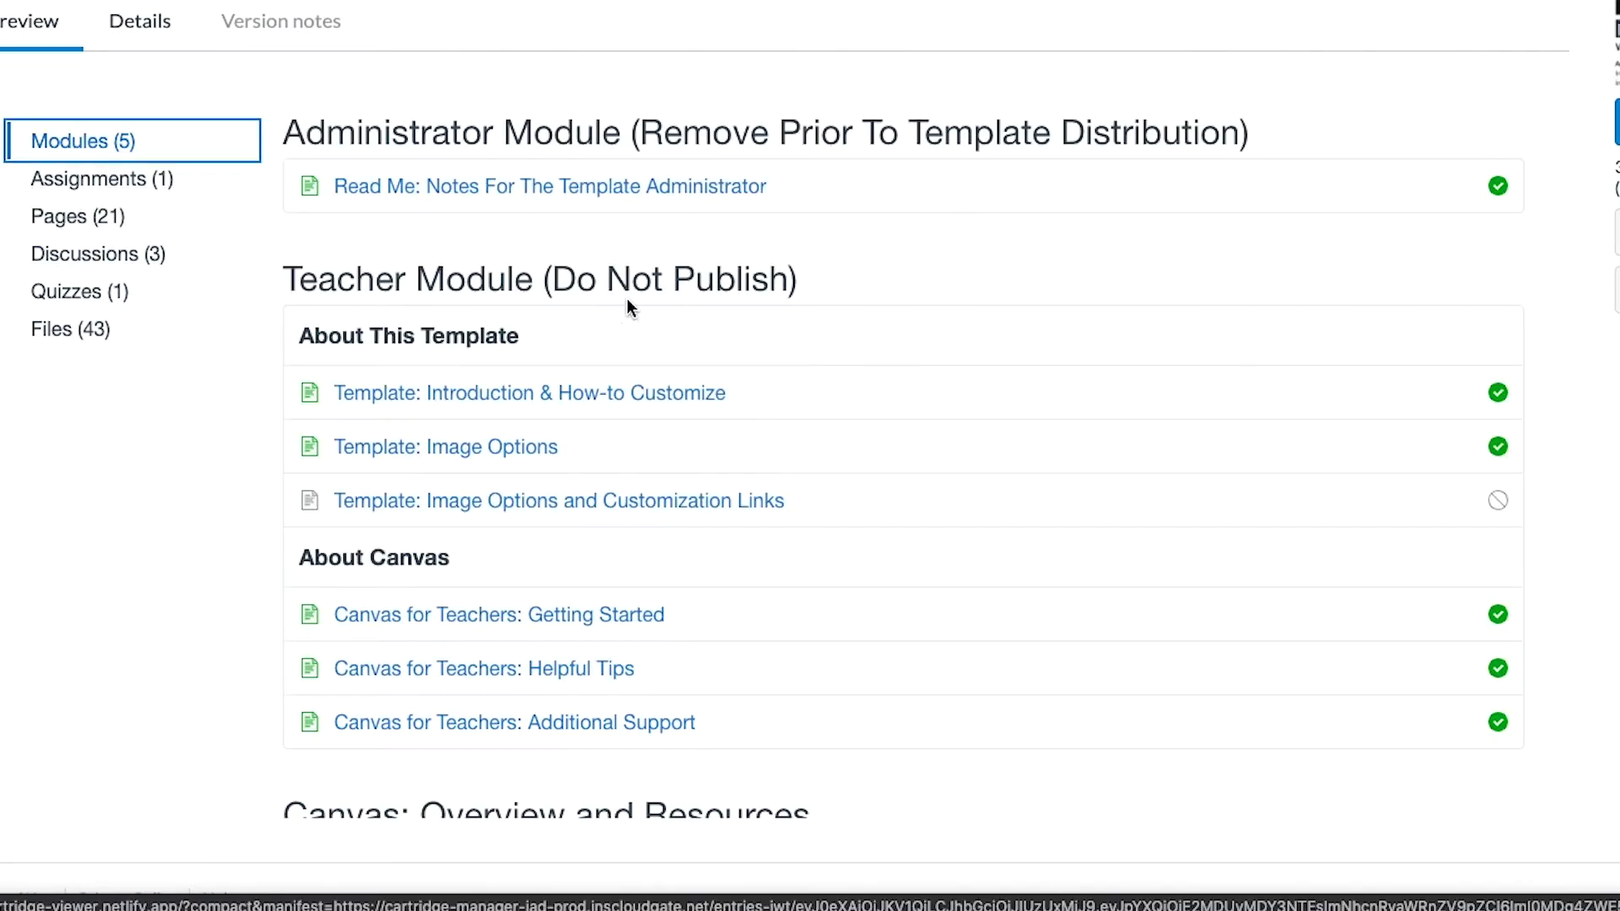
scroll(608, 473, "down", 3)
scroll(609, 475, "down", 10)
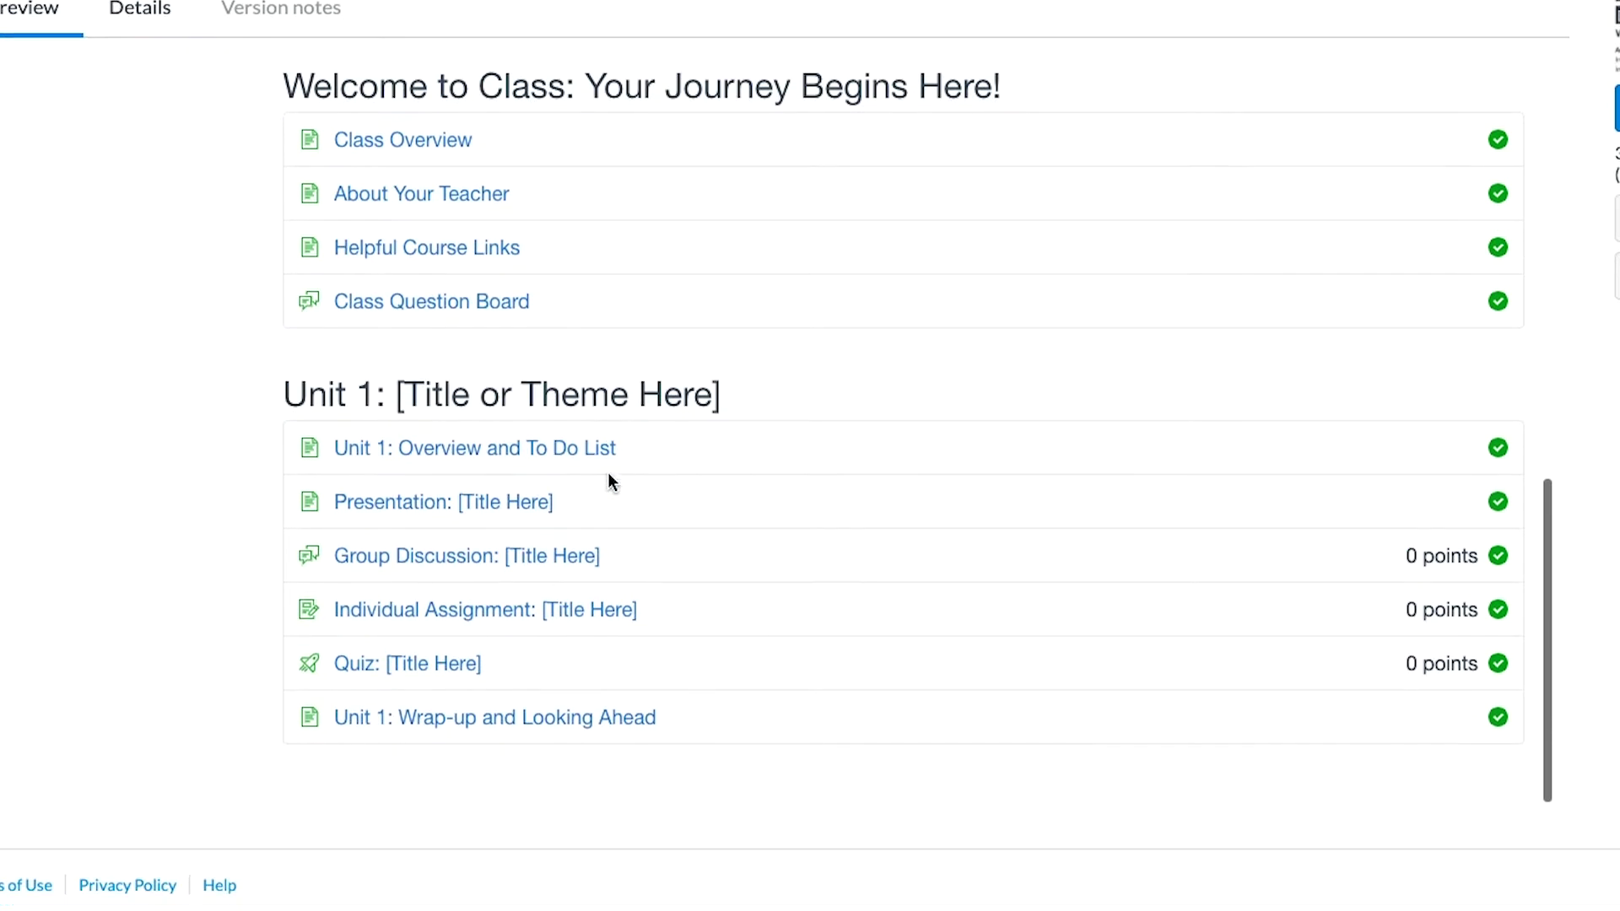
scroll(610, 479, "up", 10)
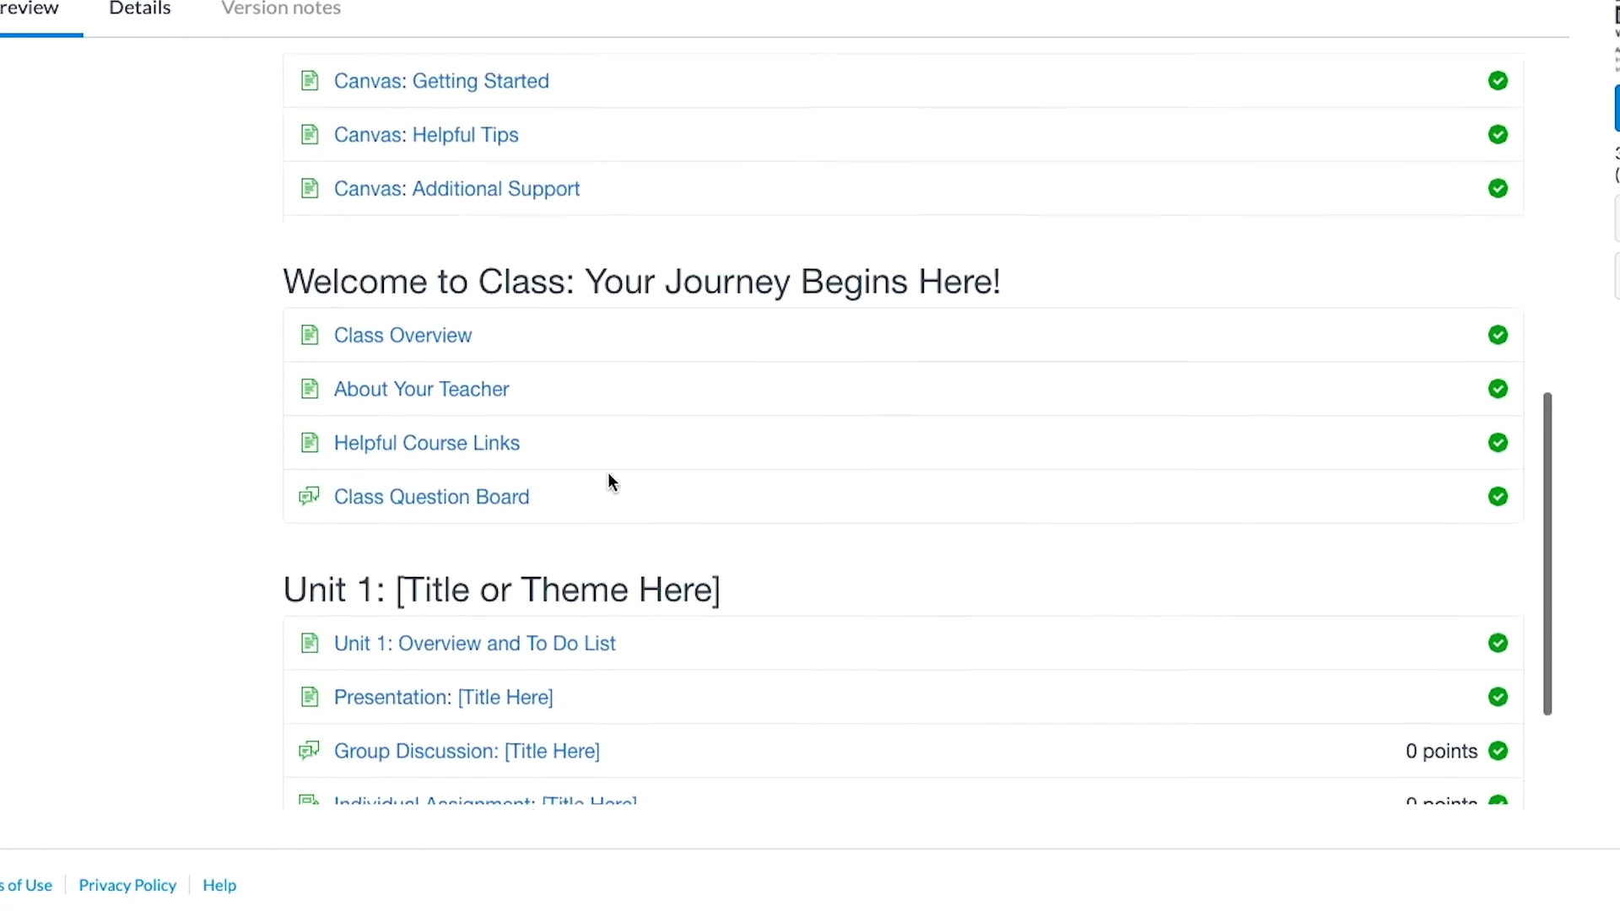
scroll(609, 479, "up", 2)
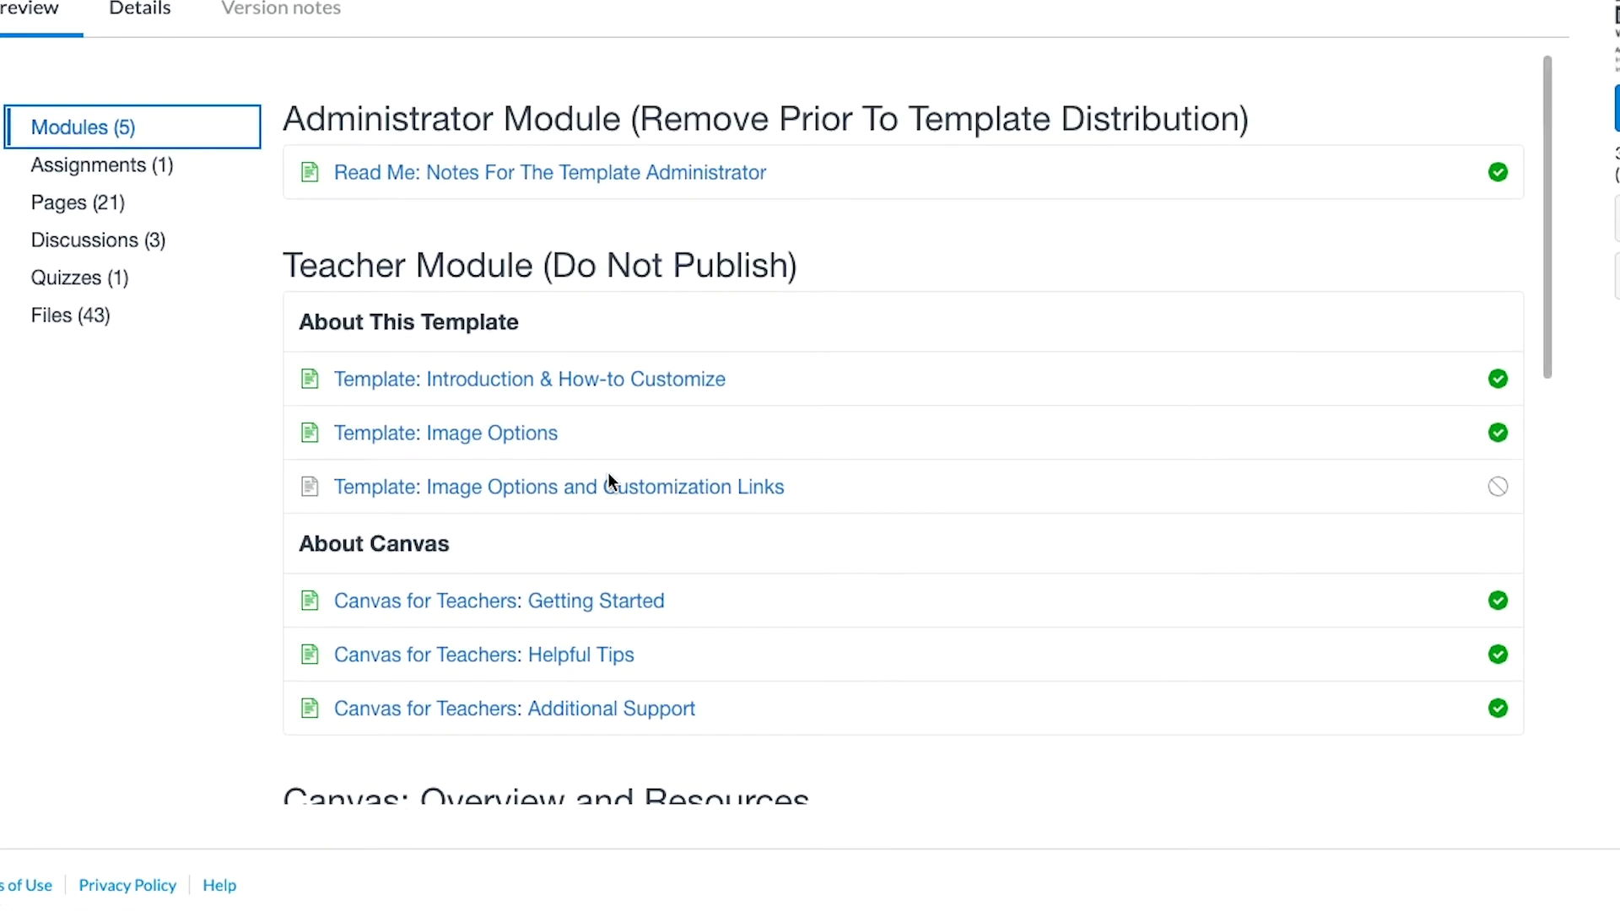
scroll(610, 481, "up", 3)
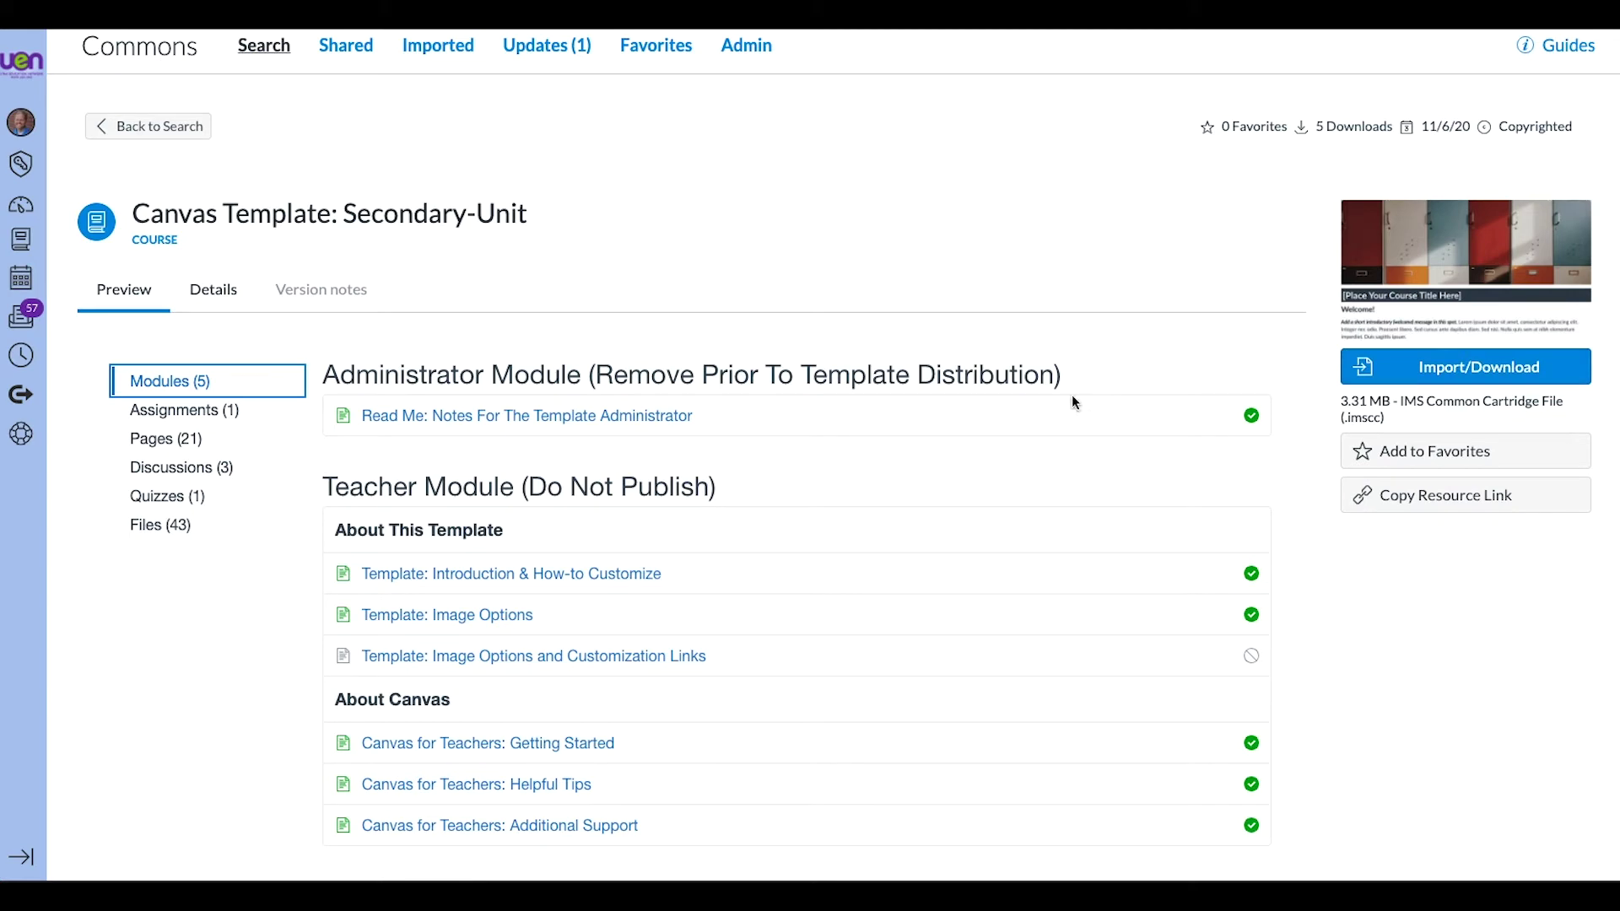
Import the Secondary-Unit template into the Template Sandbox course
left_click(1460, 371)
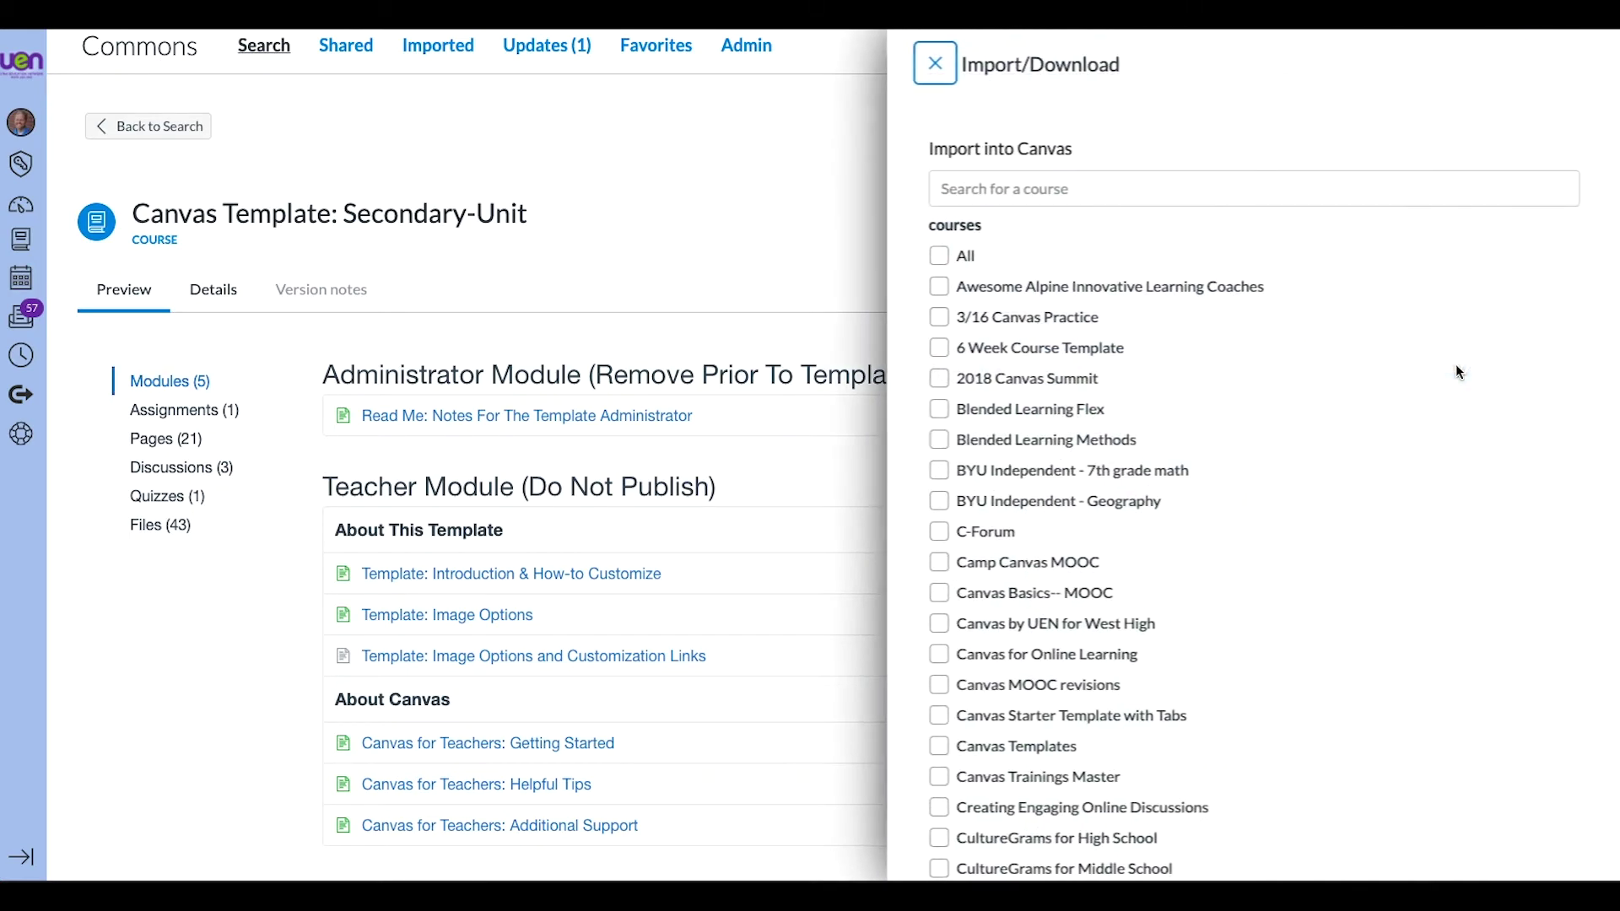
scroll(1070, 371, "down", 4)
scroll(1070, 371, "down", 20)
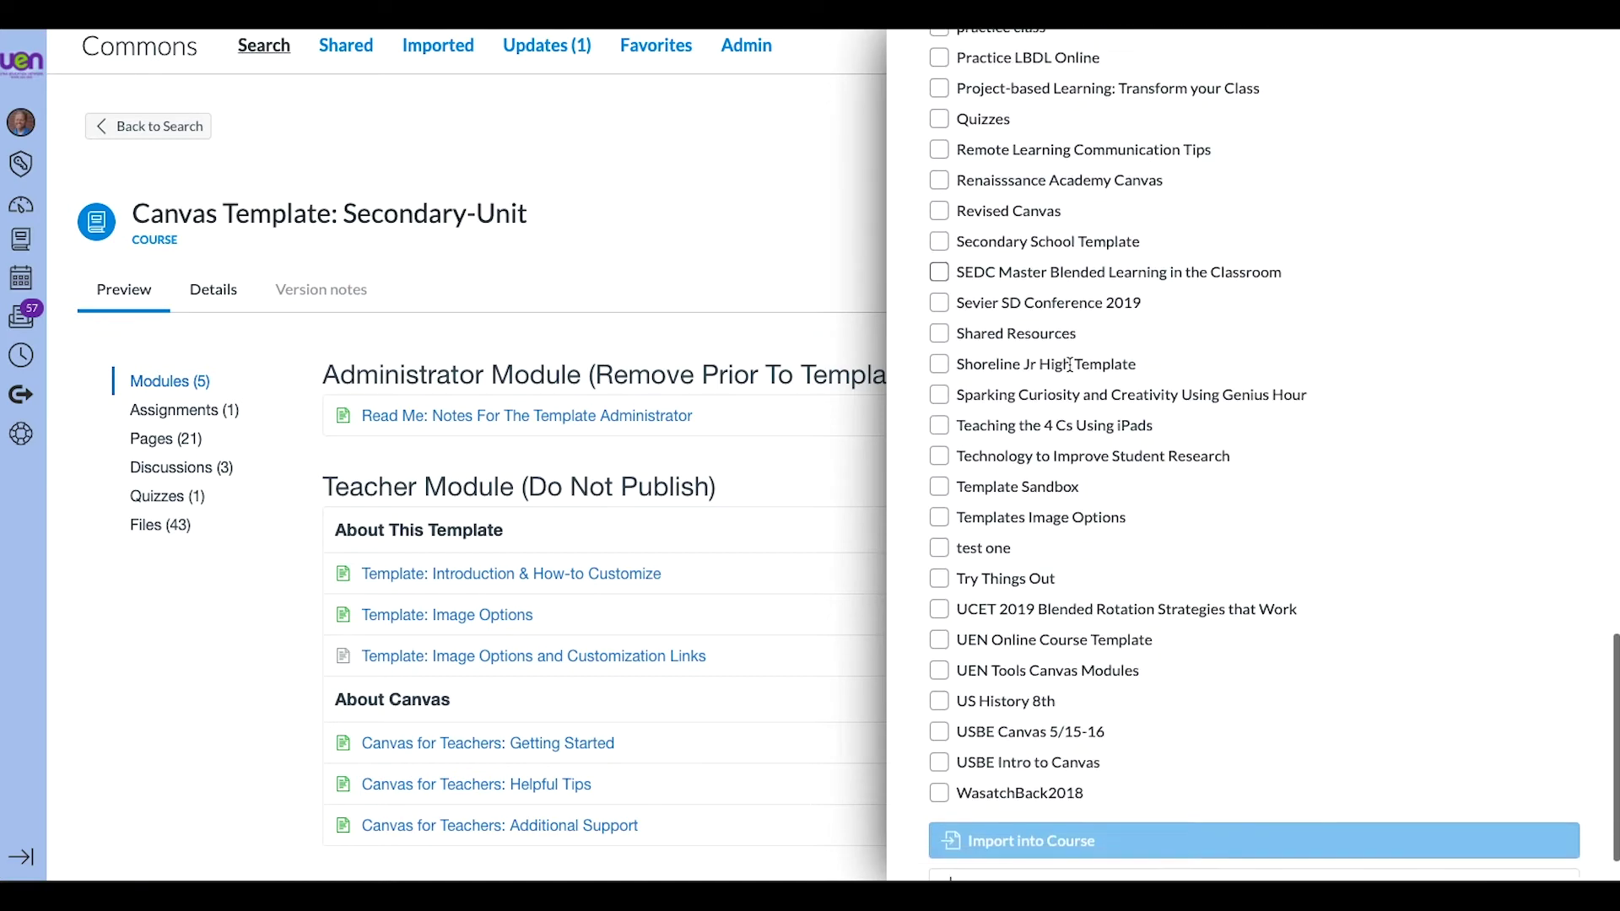
left_click(941, 429)
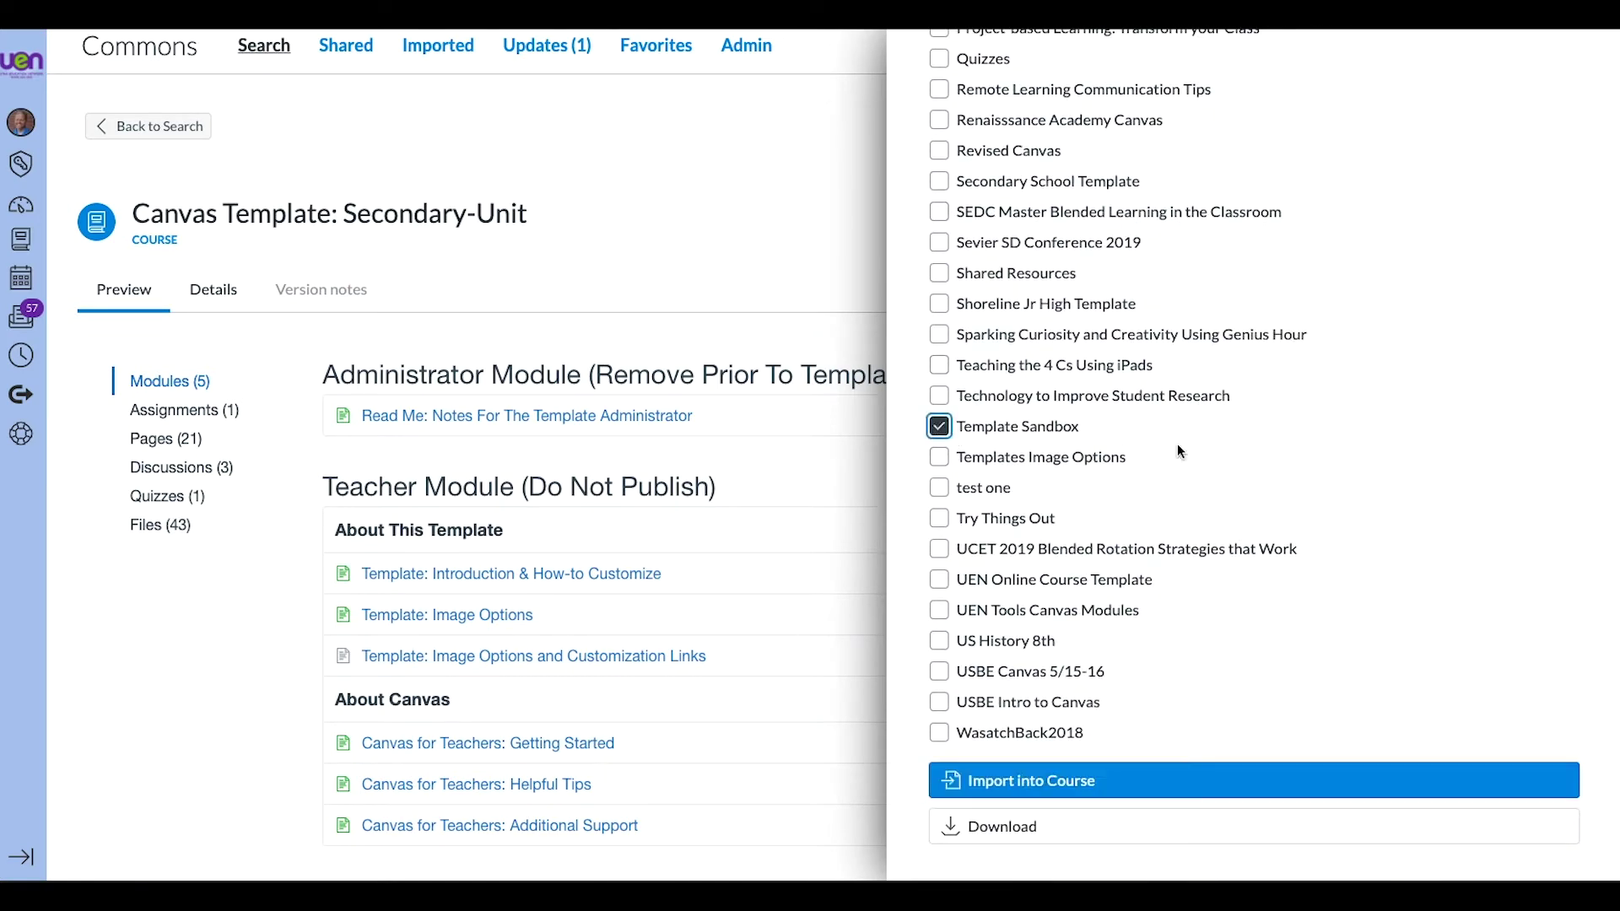
left_click(1055, 782)
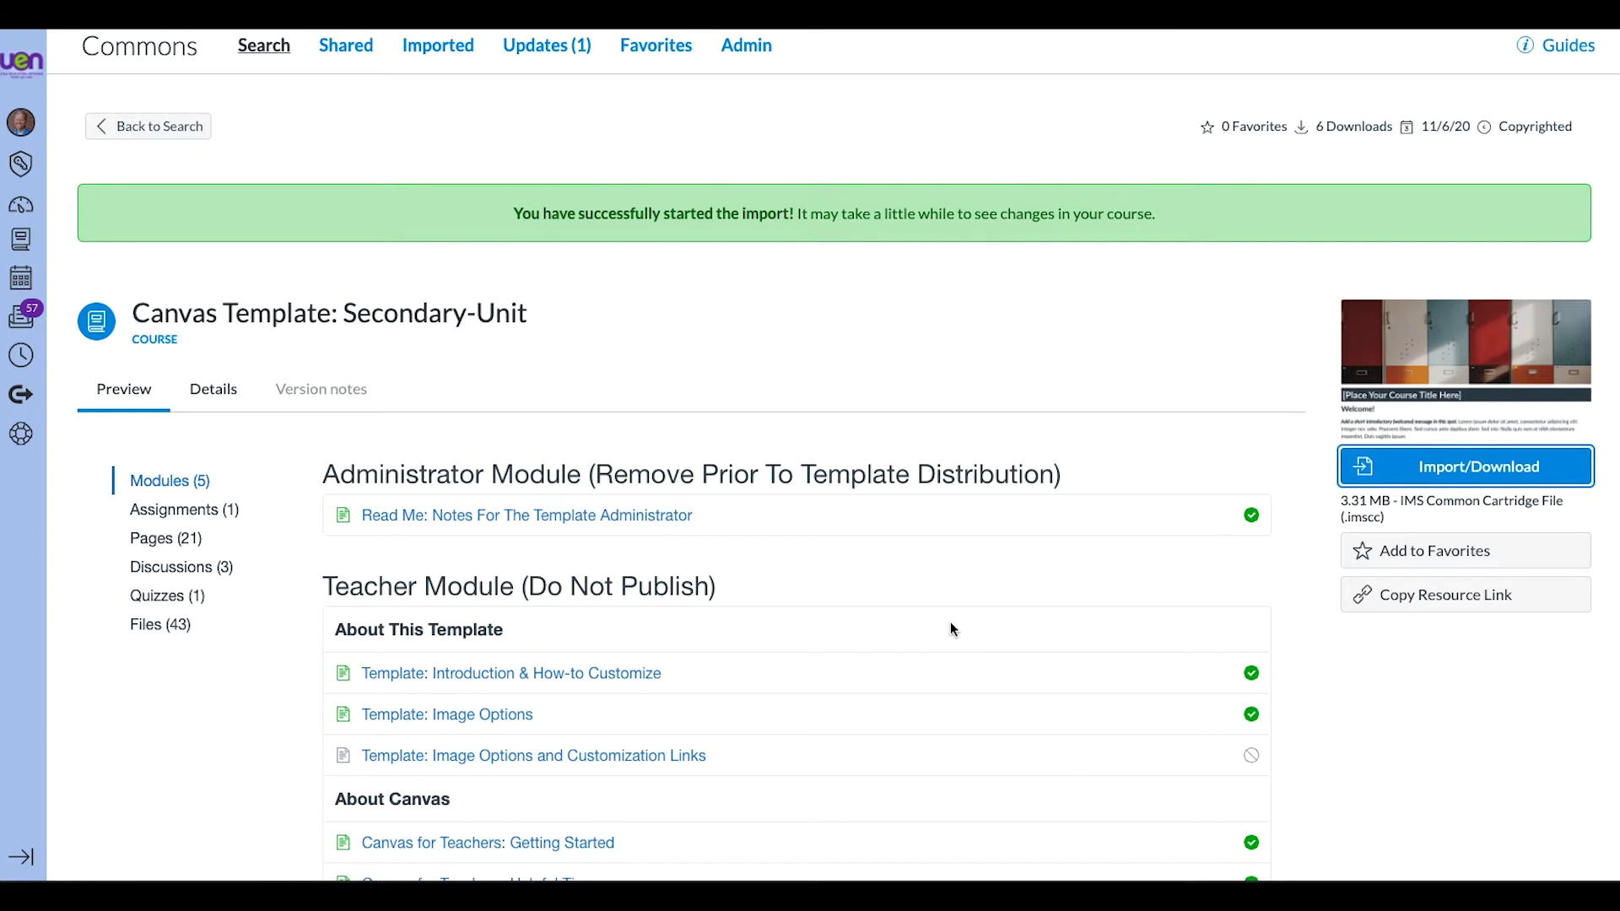
Examine the icons, banners and buttons on the Template: Image Options and Customization Links page, and return to the module list
scroll(952, 628, "down", 3)
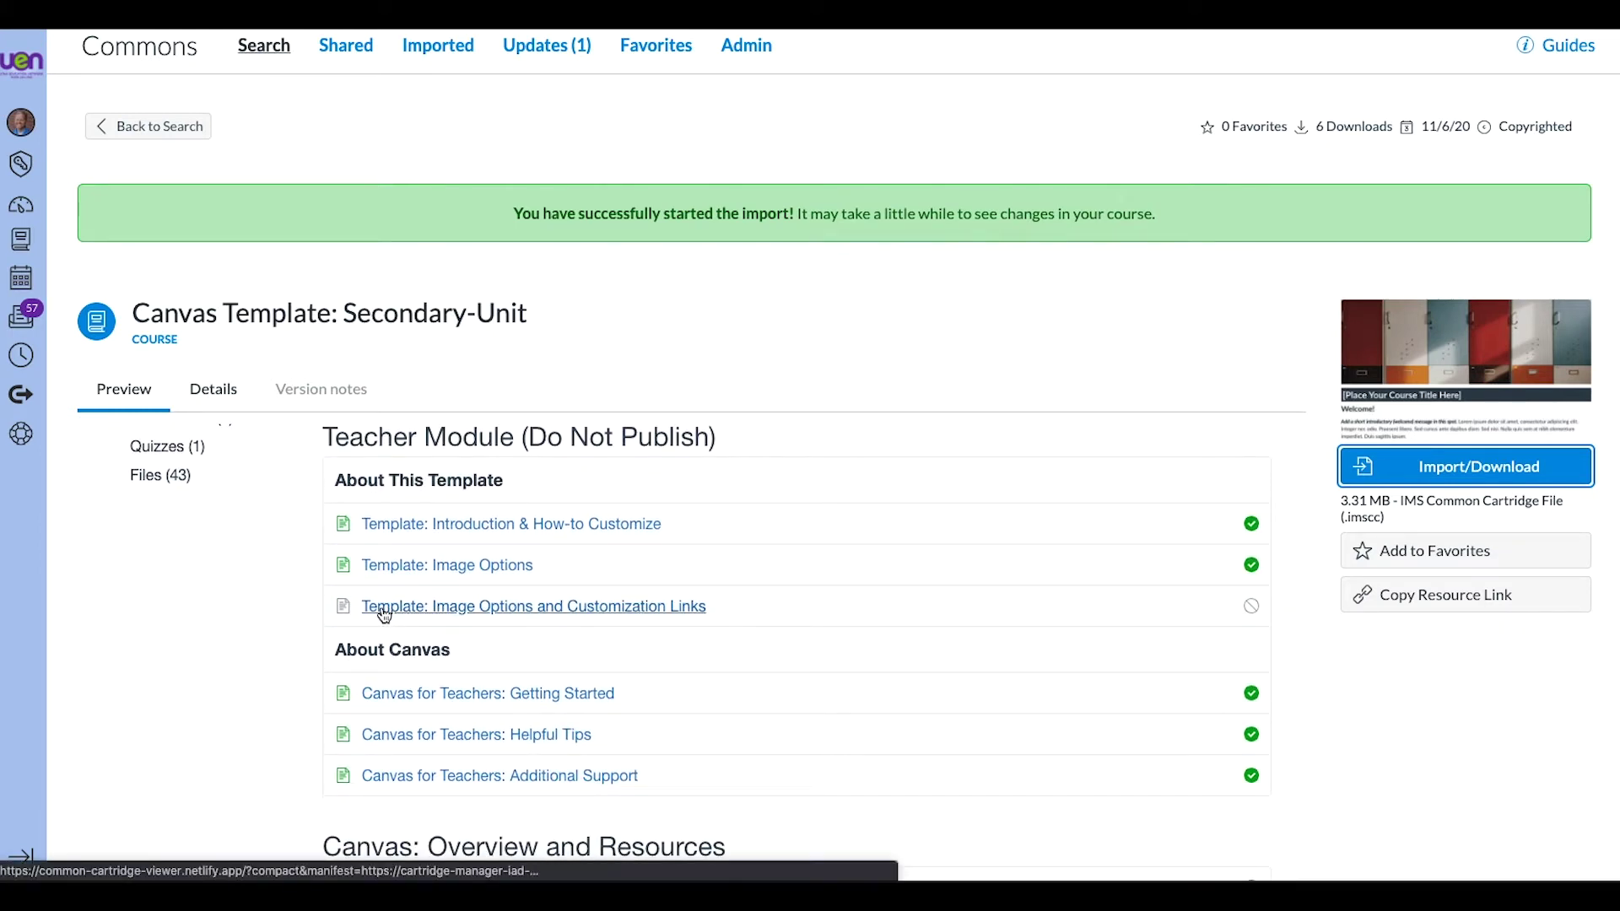
left_click(628, 608)
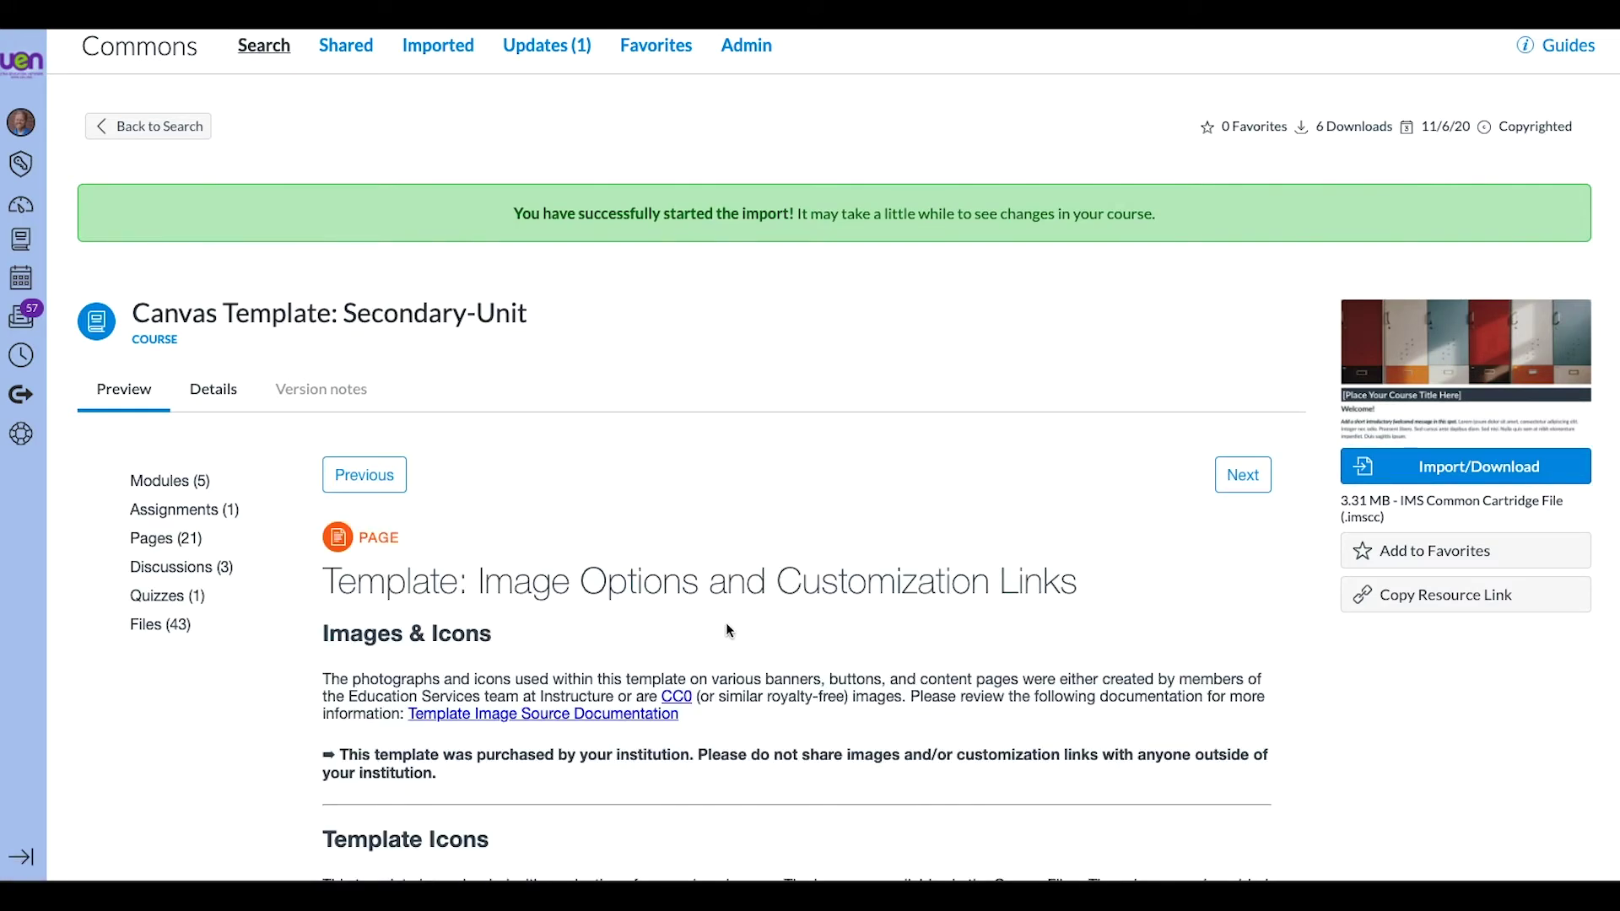
scroll(726, 625, "down", 5)
scroll(729, 631, "down", 1)
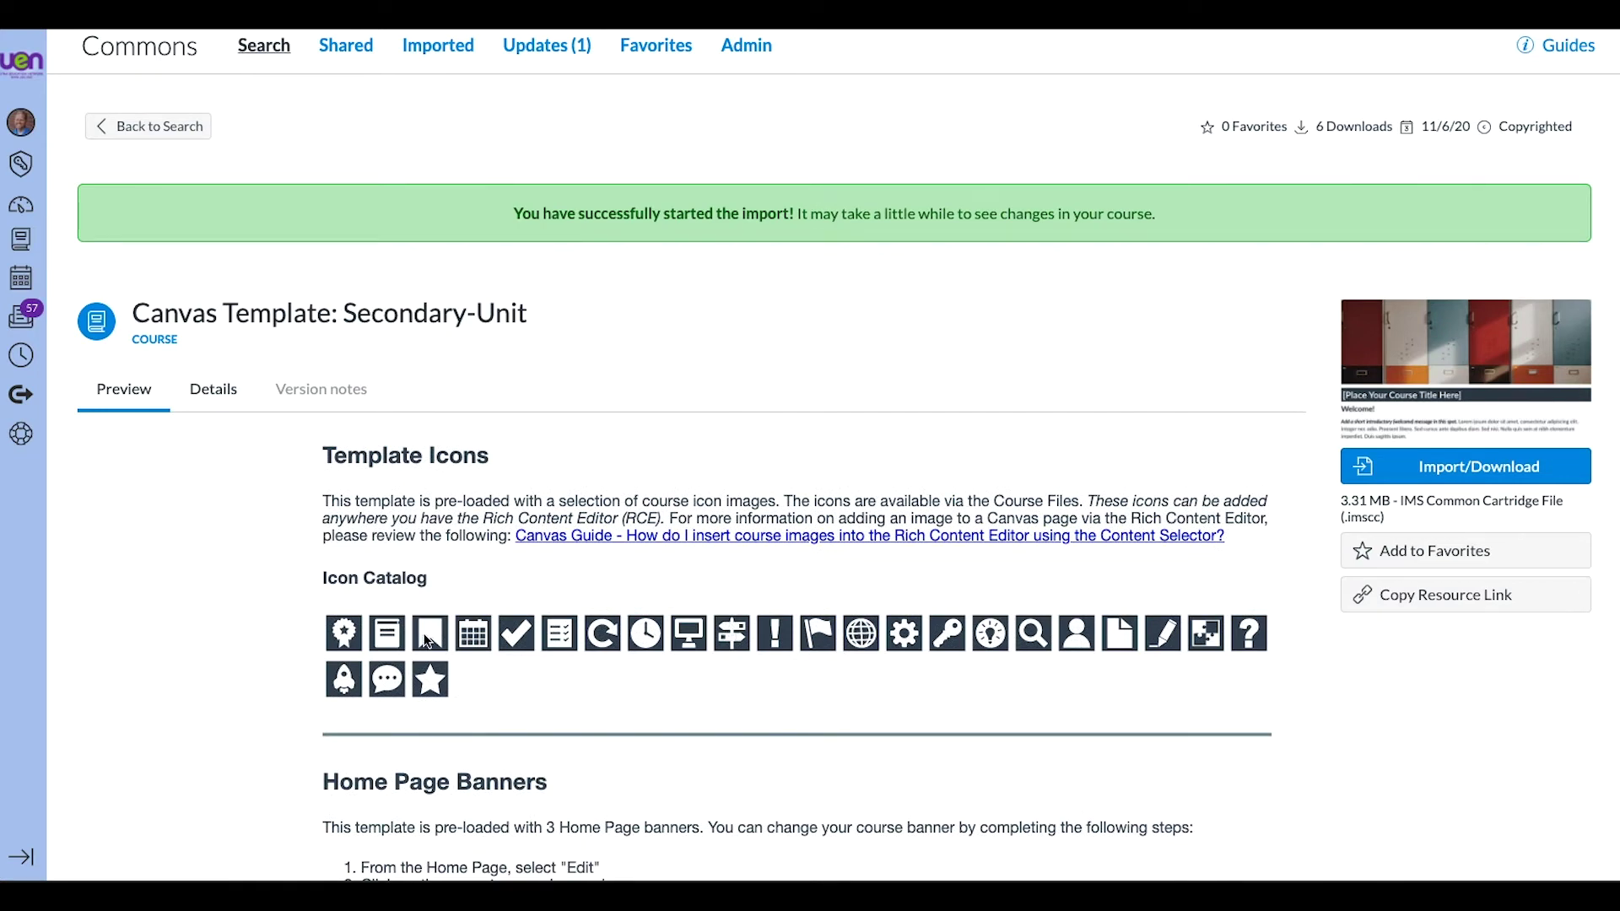
scroll(602, 641, "down", 4)
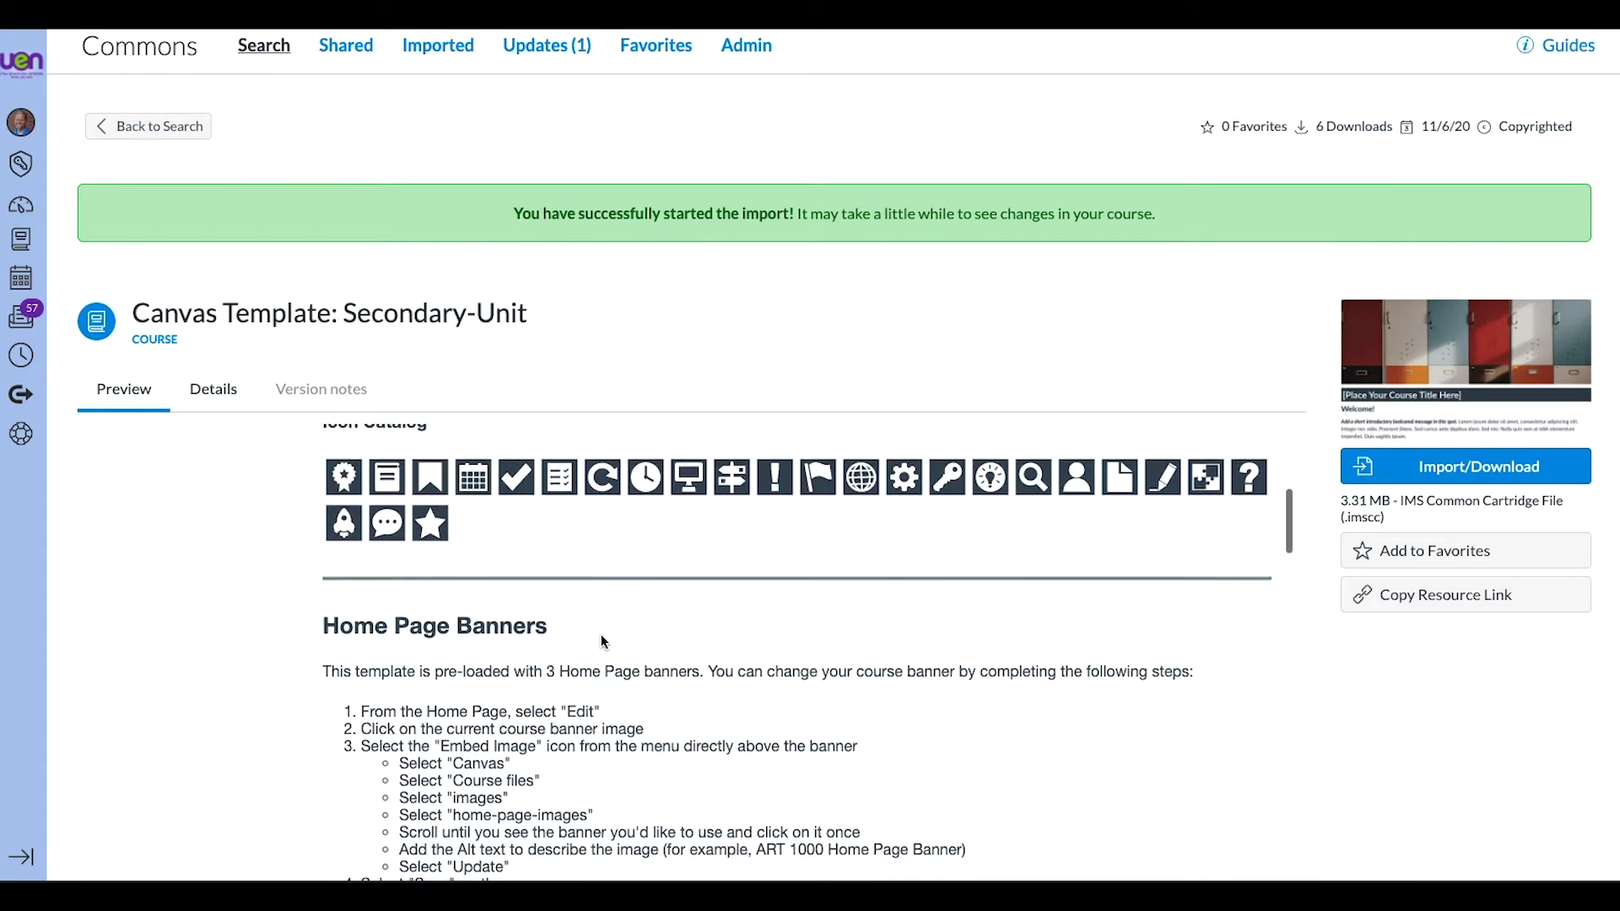
scroll(604, 641, "down", 20)
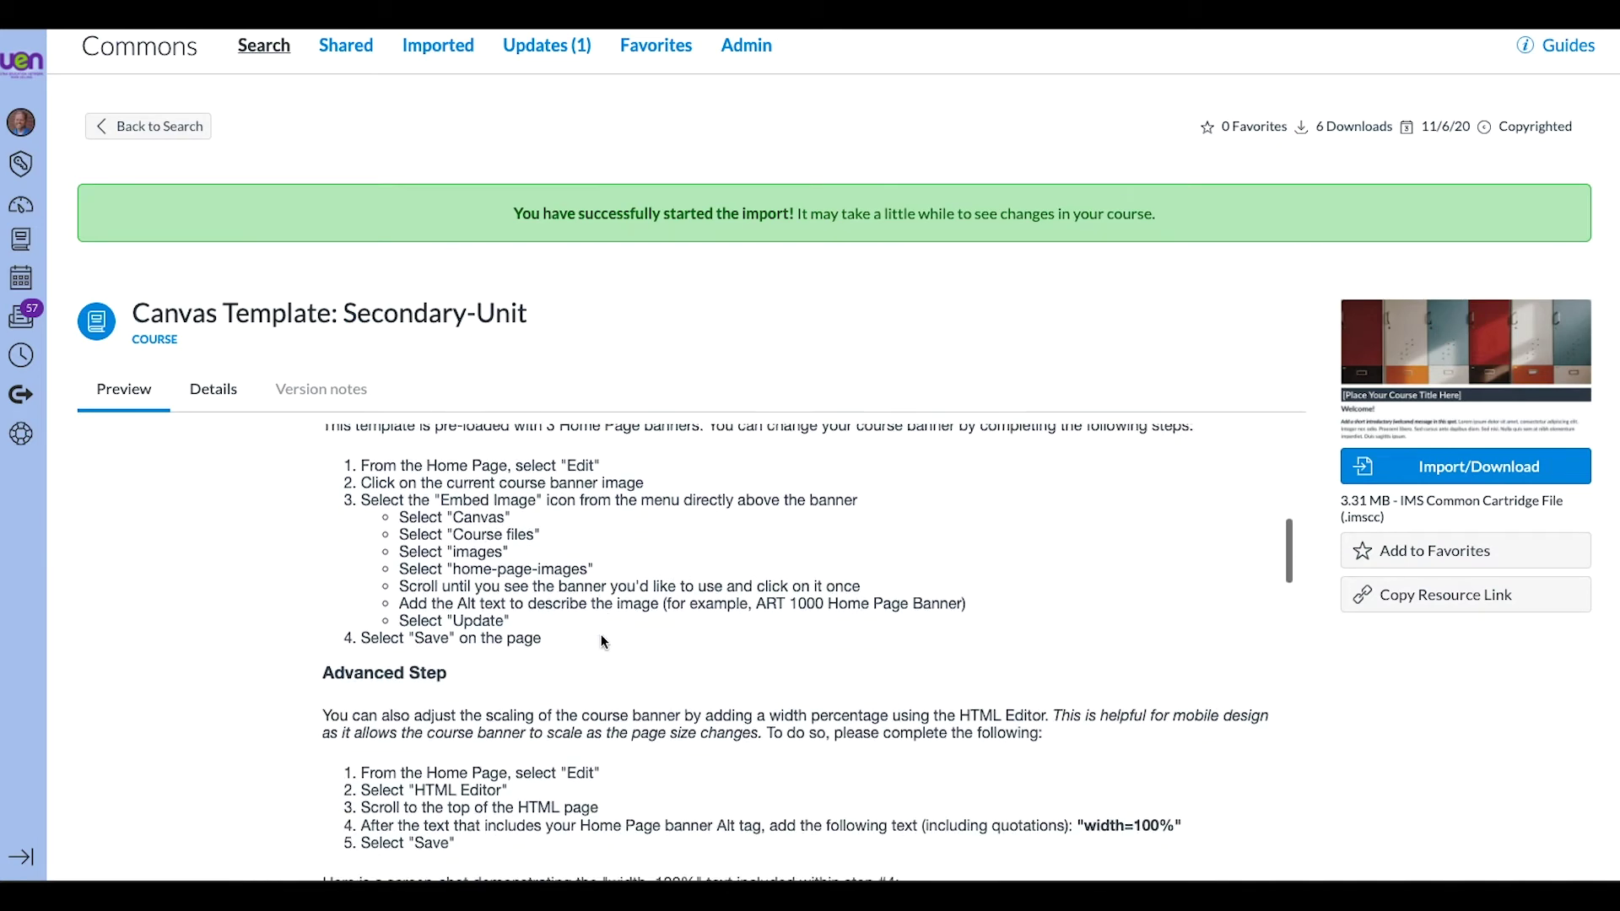
scroll(605, 641, "down", 4)
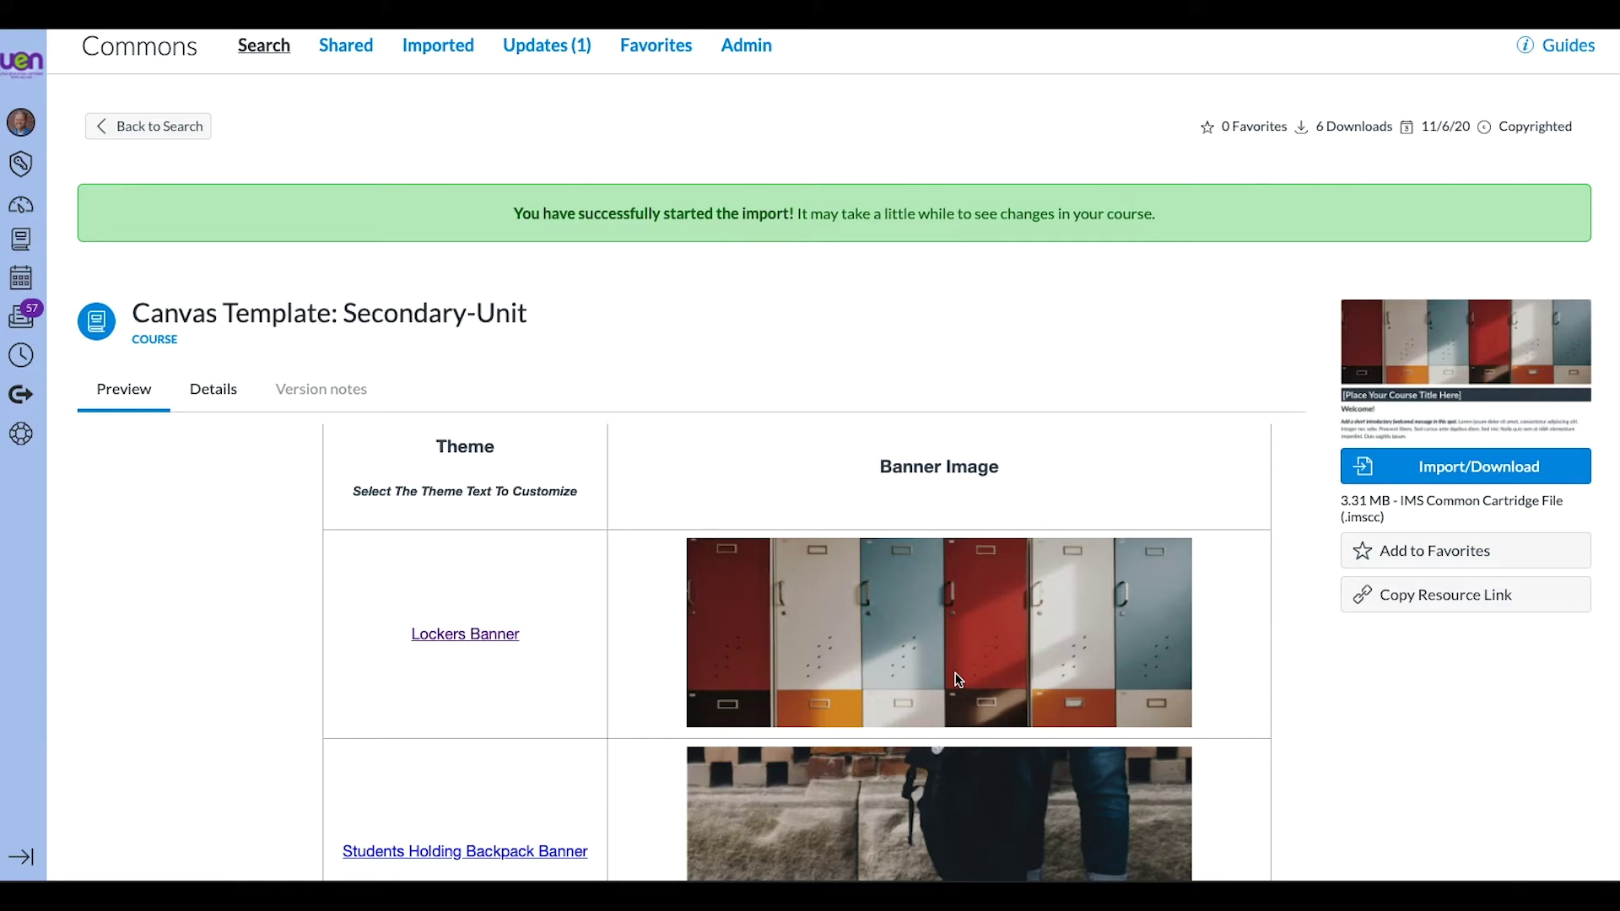
scroll(979, 642, "down", 15)
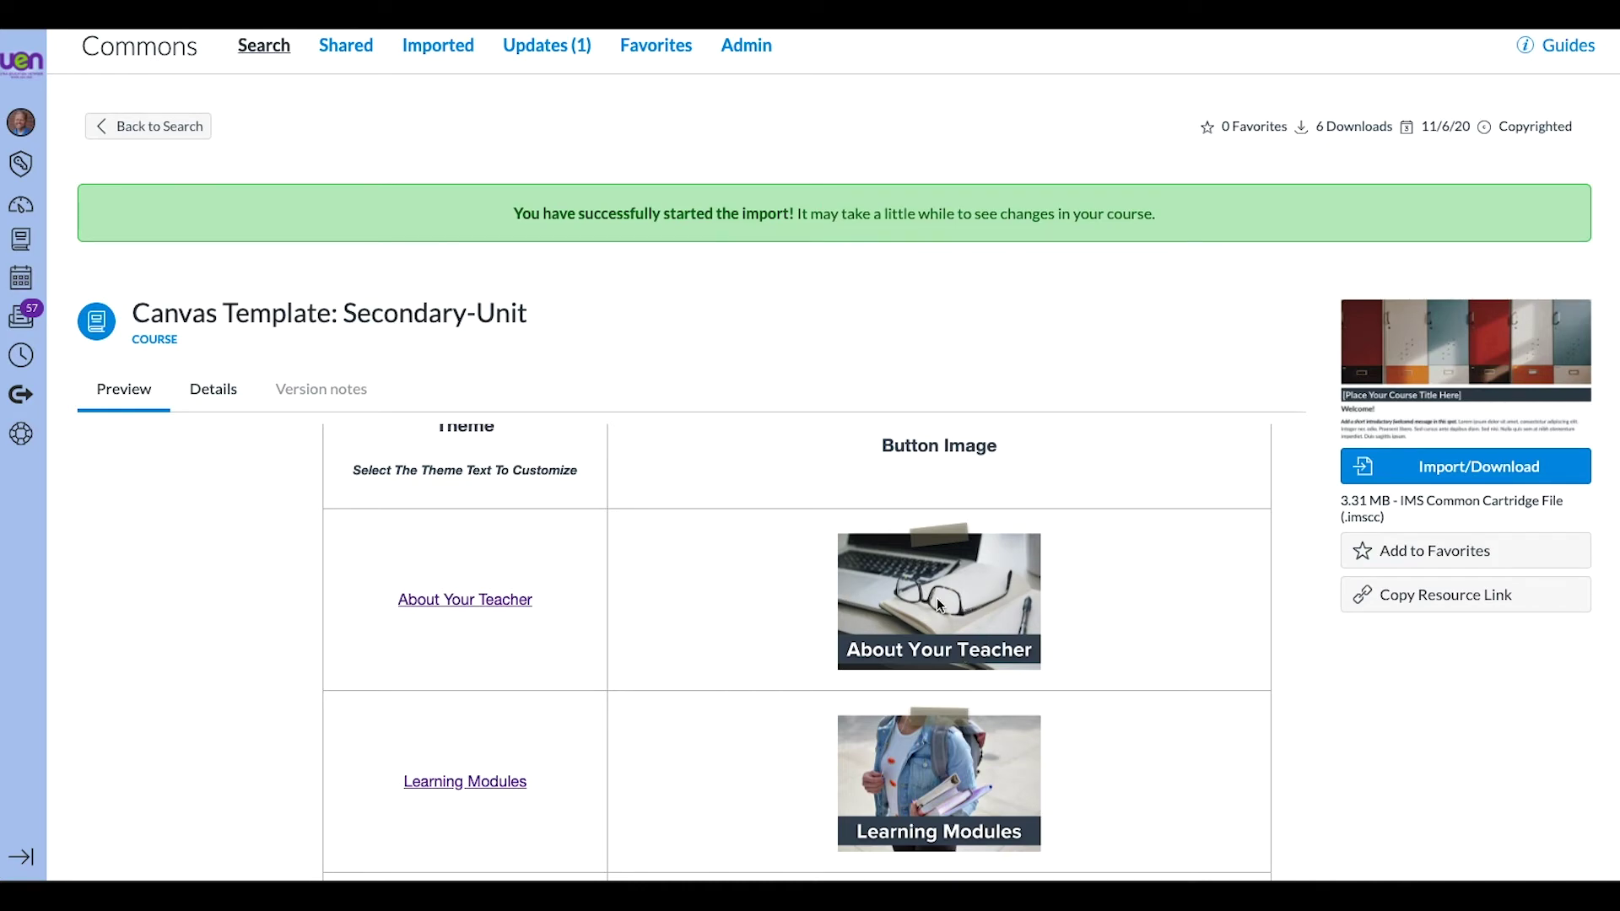
scroll(939, 604, "up", 20)
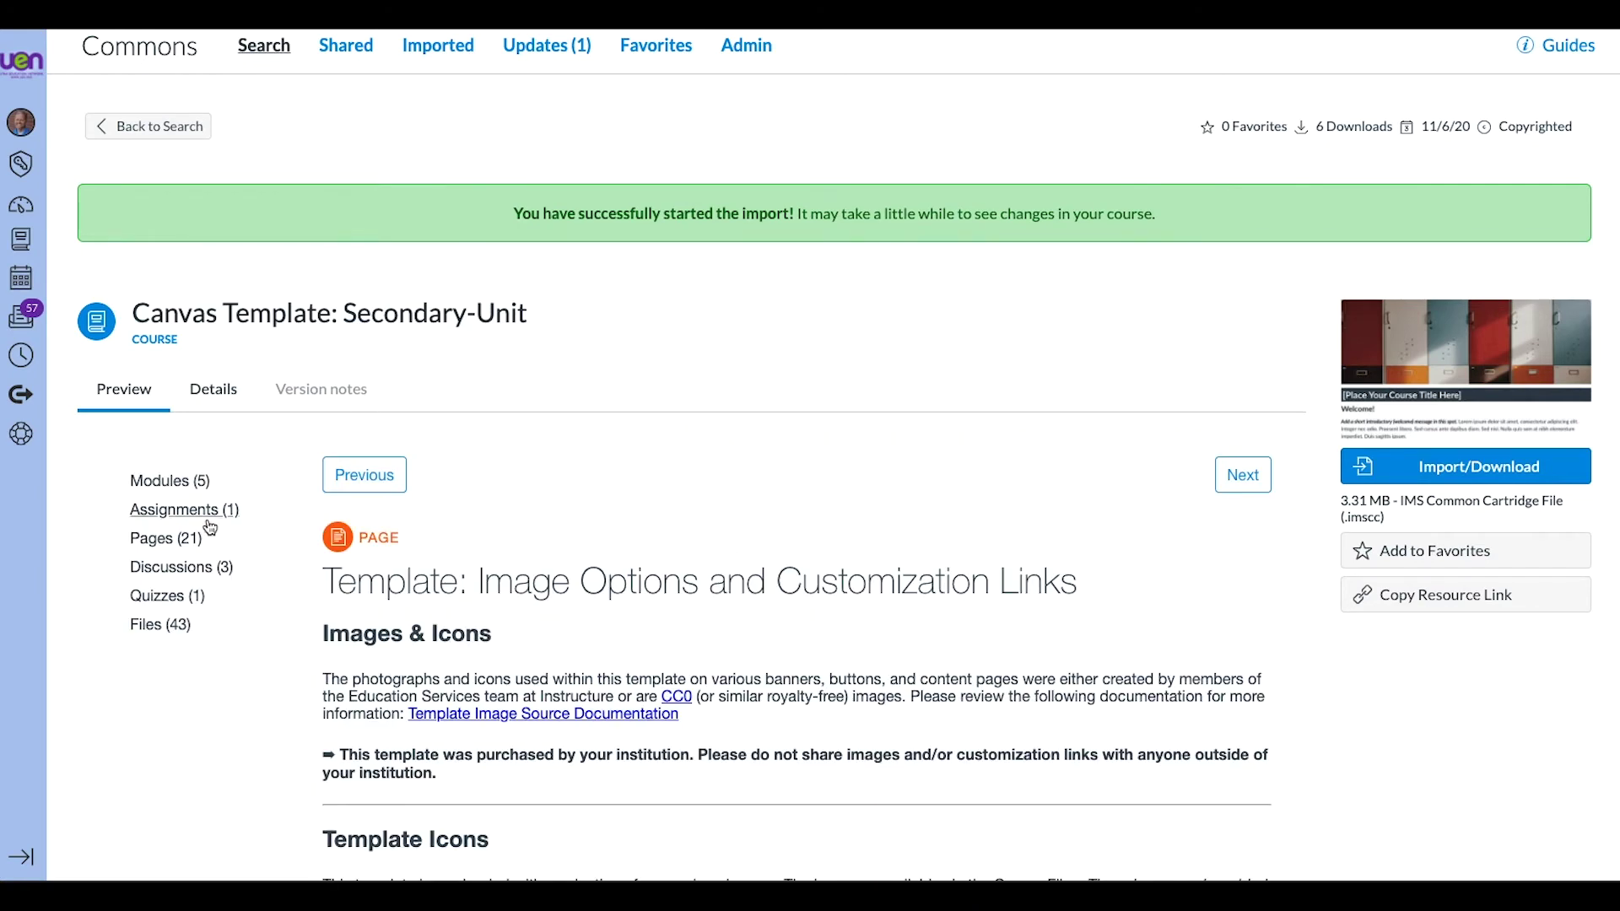
left_click(182, 480)
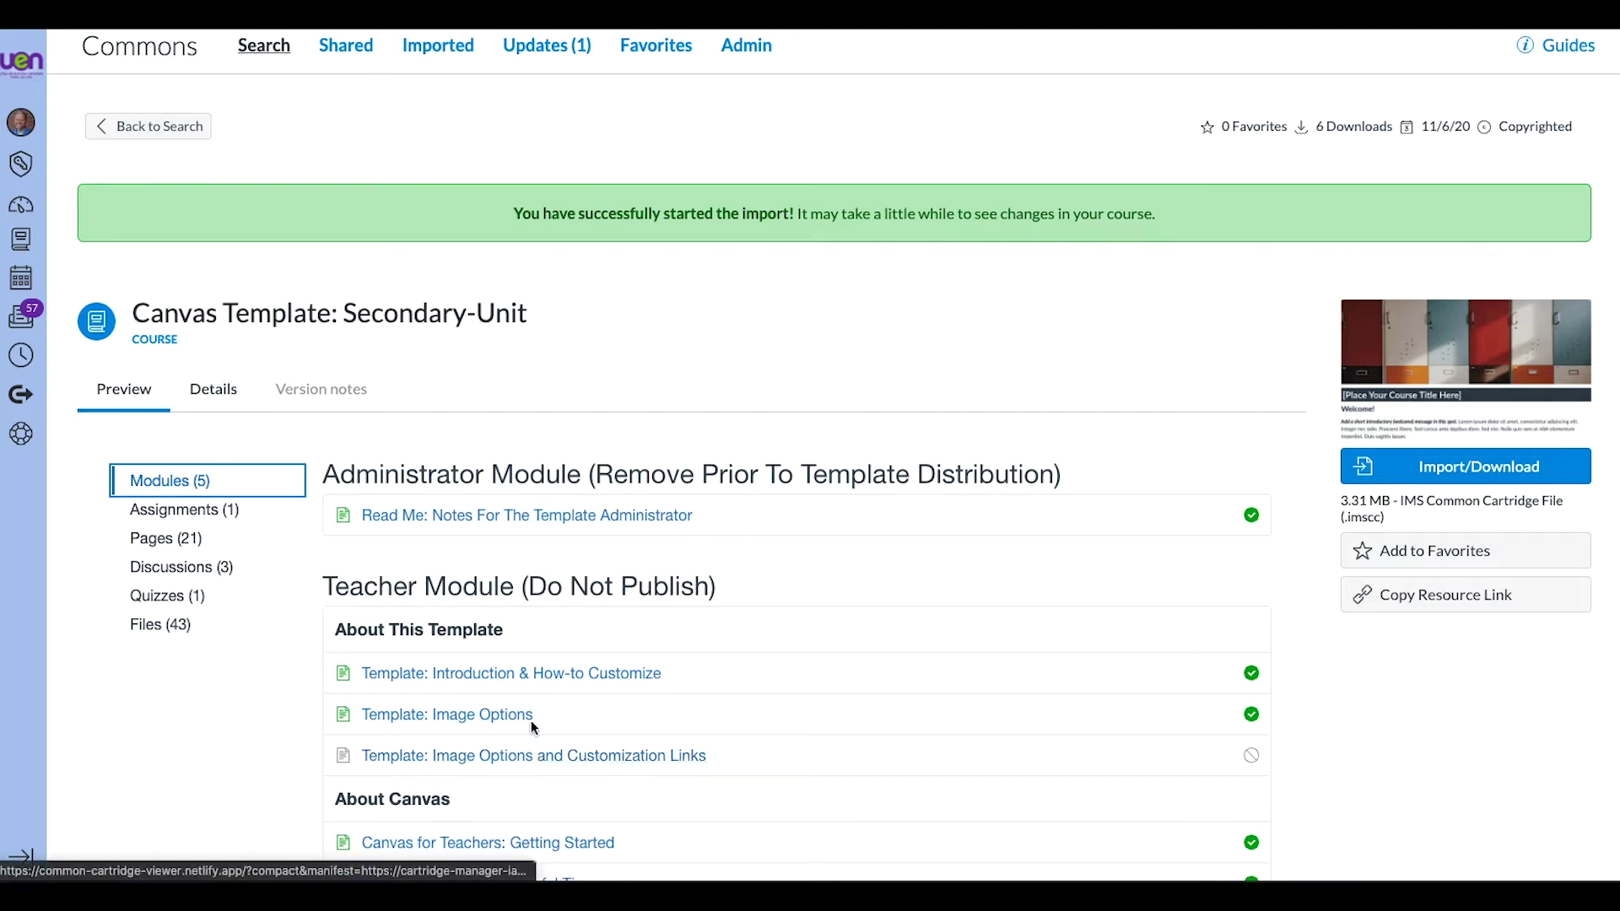
Open the unpublished Template Sandbox course from the Dashboard and review its home page down to the Quick Access buttons
left_click(21, 205)
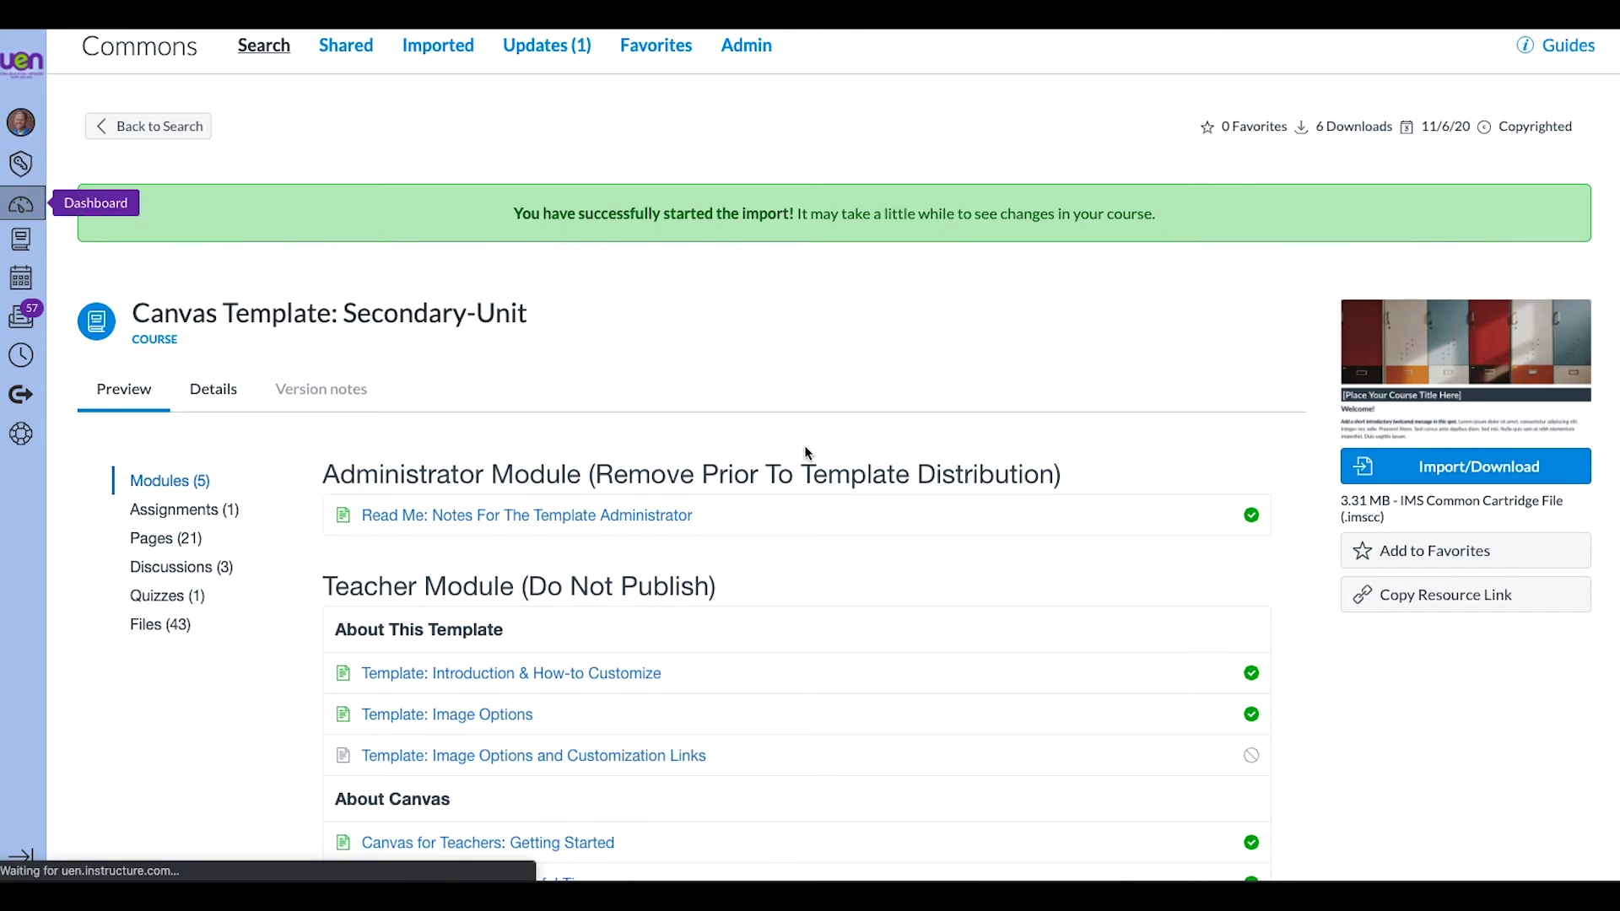
scroll(814, 452, "down", 4)
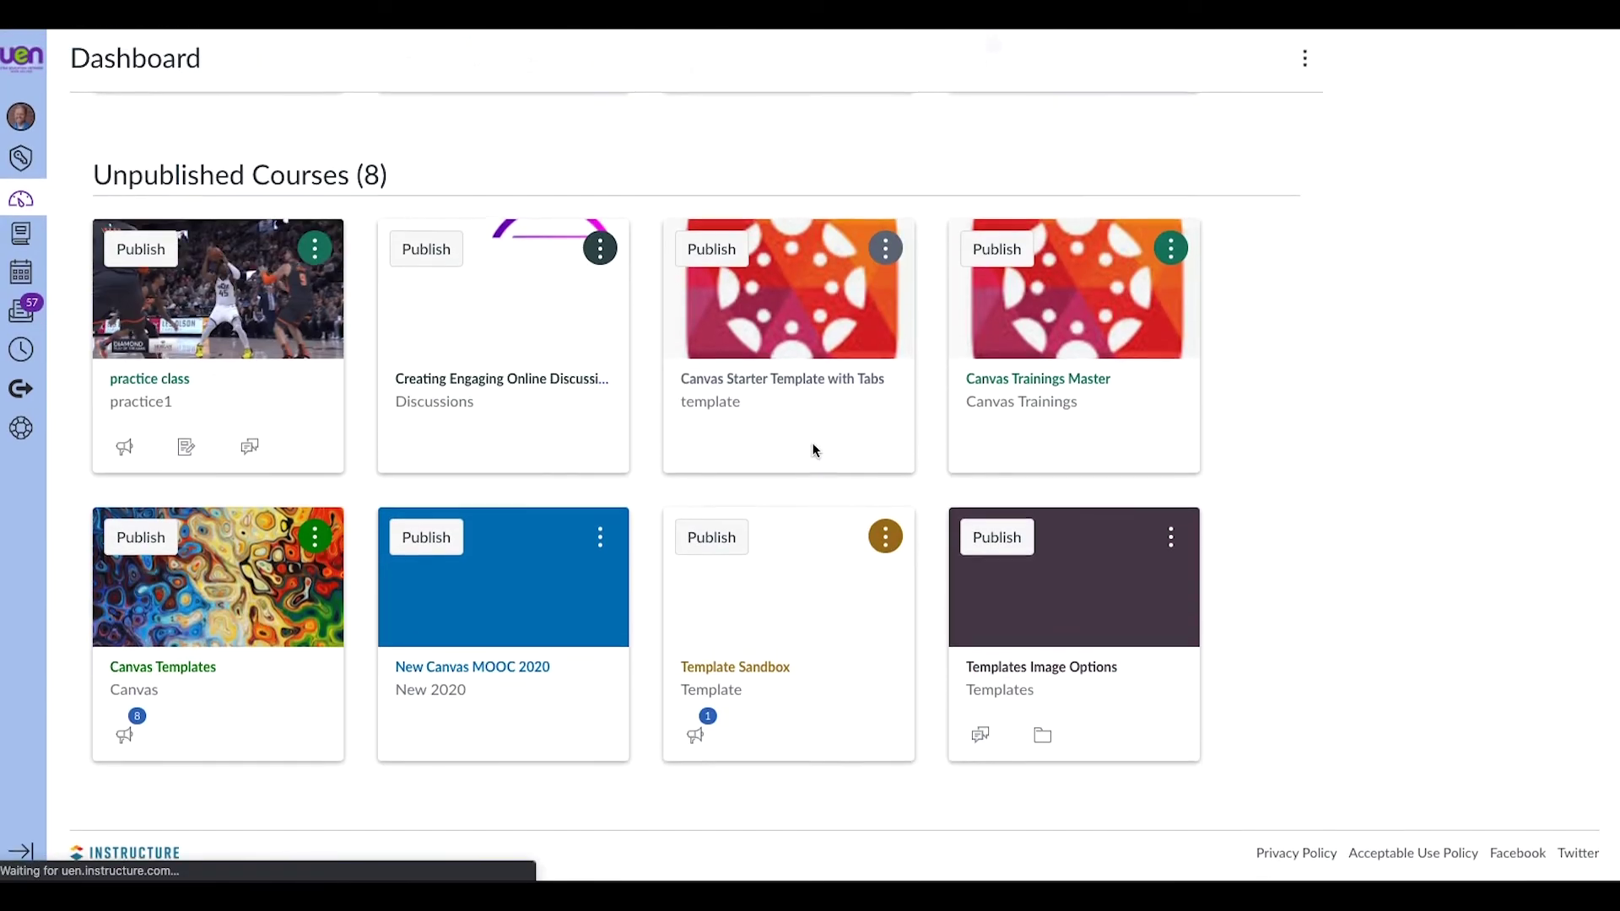
left_click(763, 674)
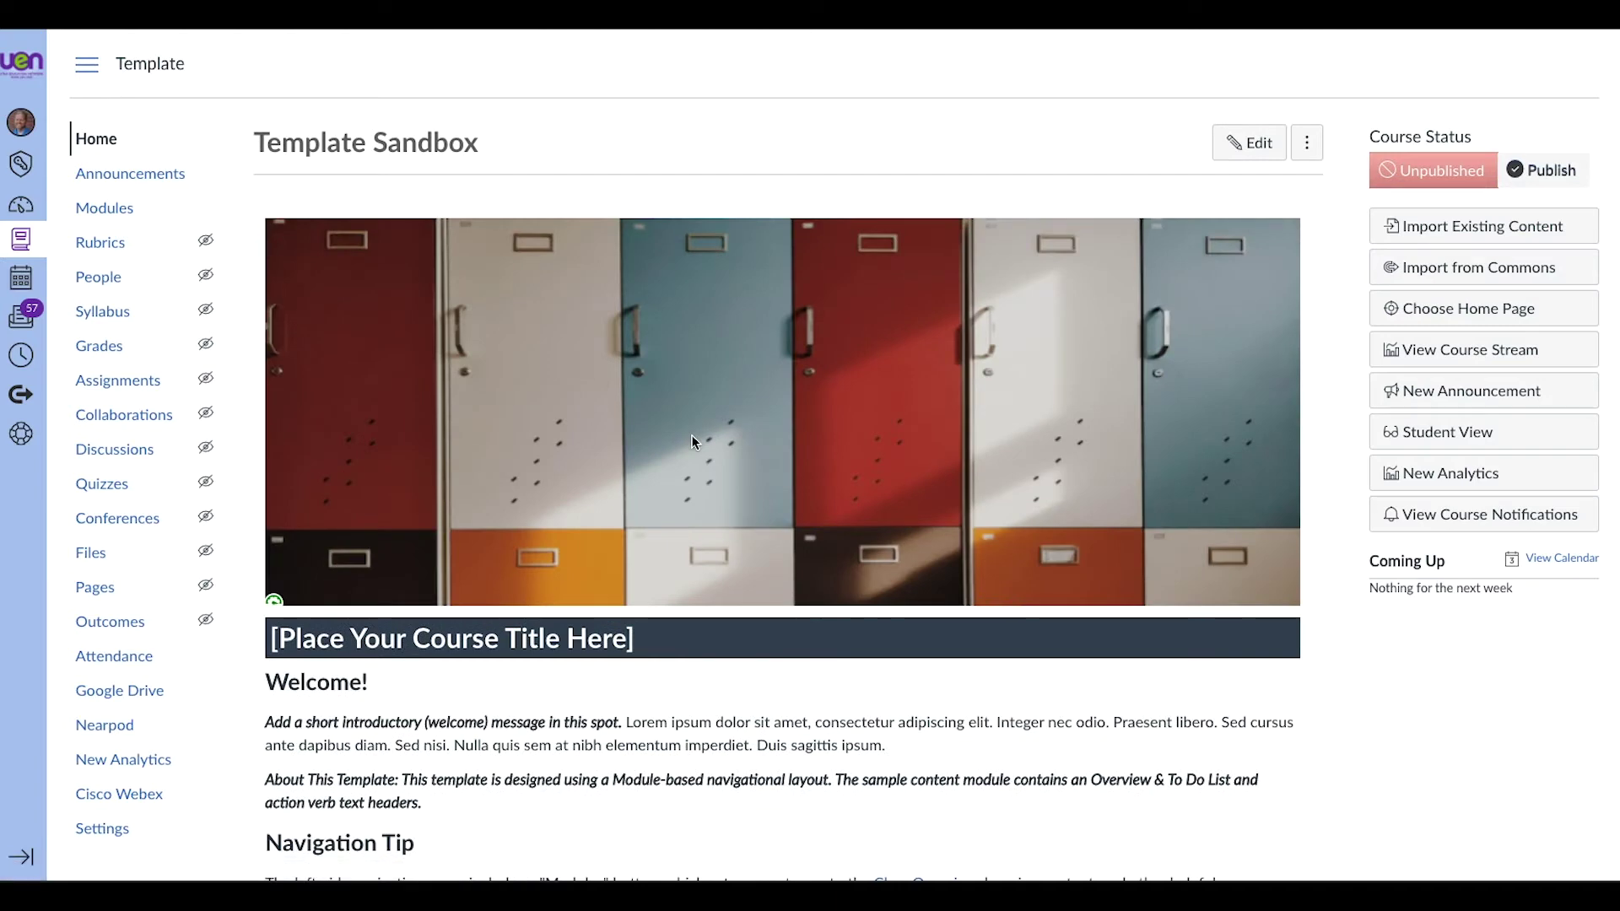
scroll(691, 434, "down", 2)
scroll(692, 434, "down", 3)
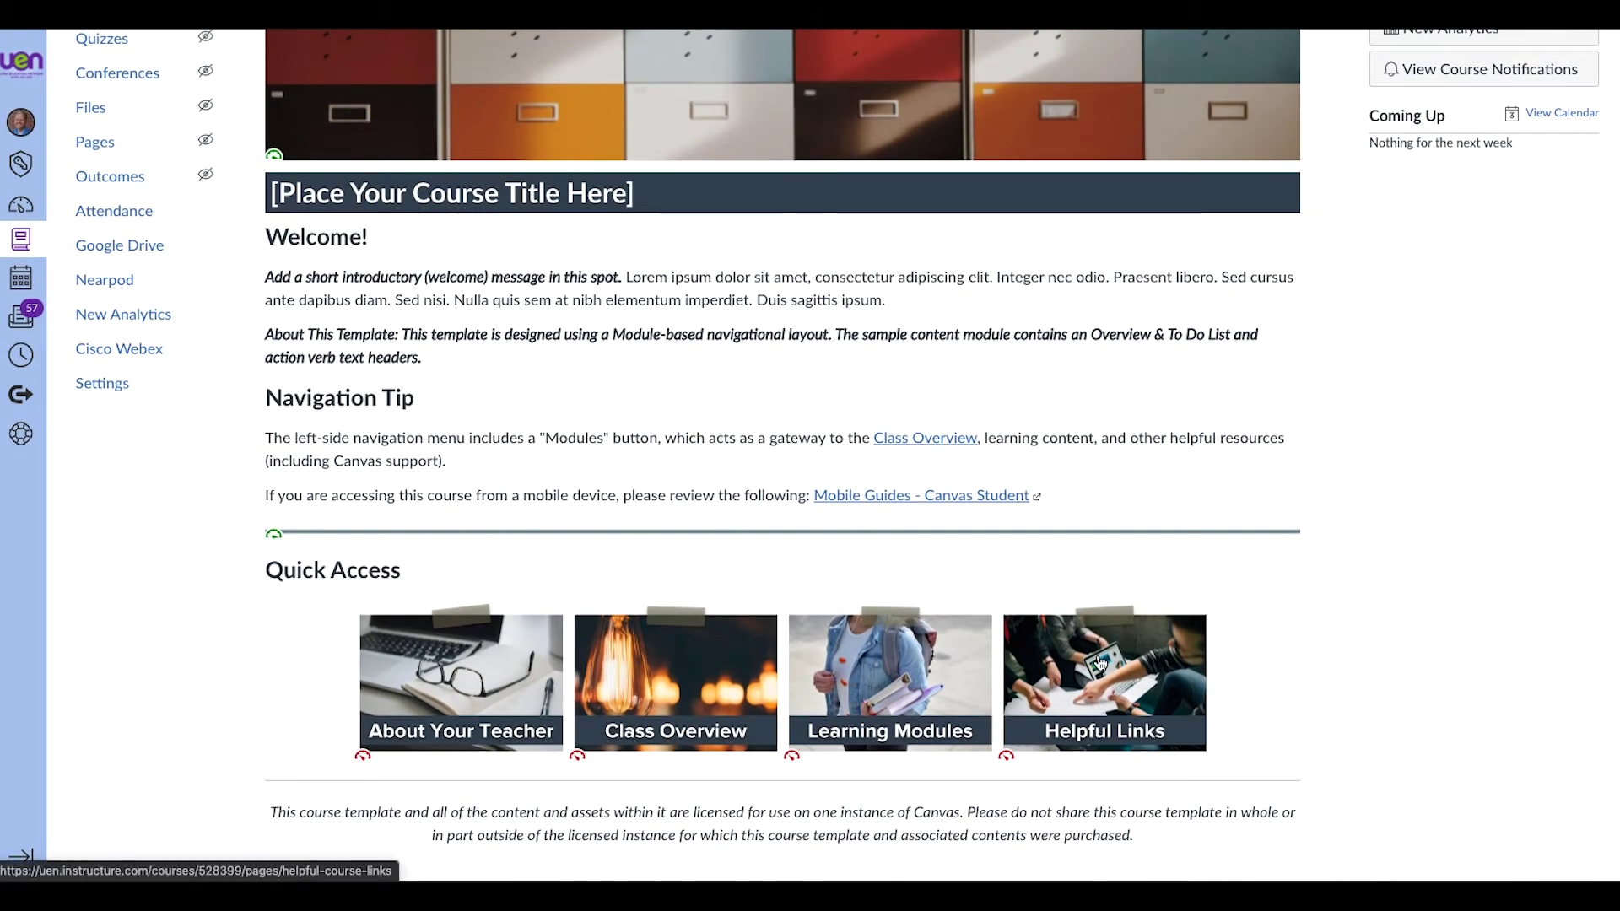
Open the Template: Image Options and Customization Links page from the Teacher Module in the course's module list
scroll(625, 652, "up", 5)
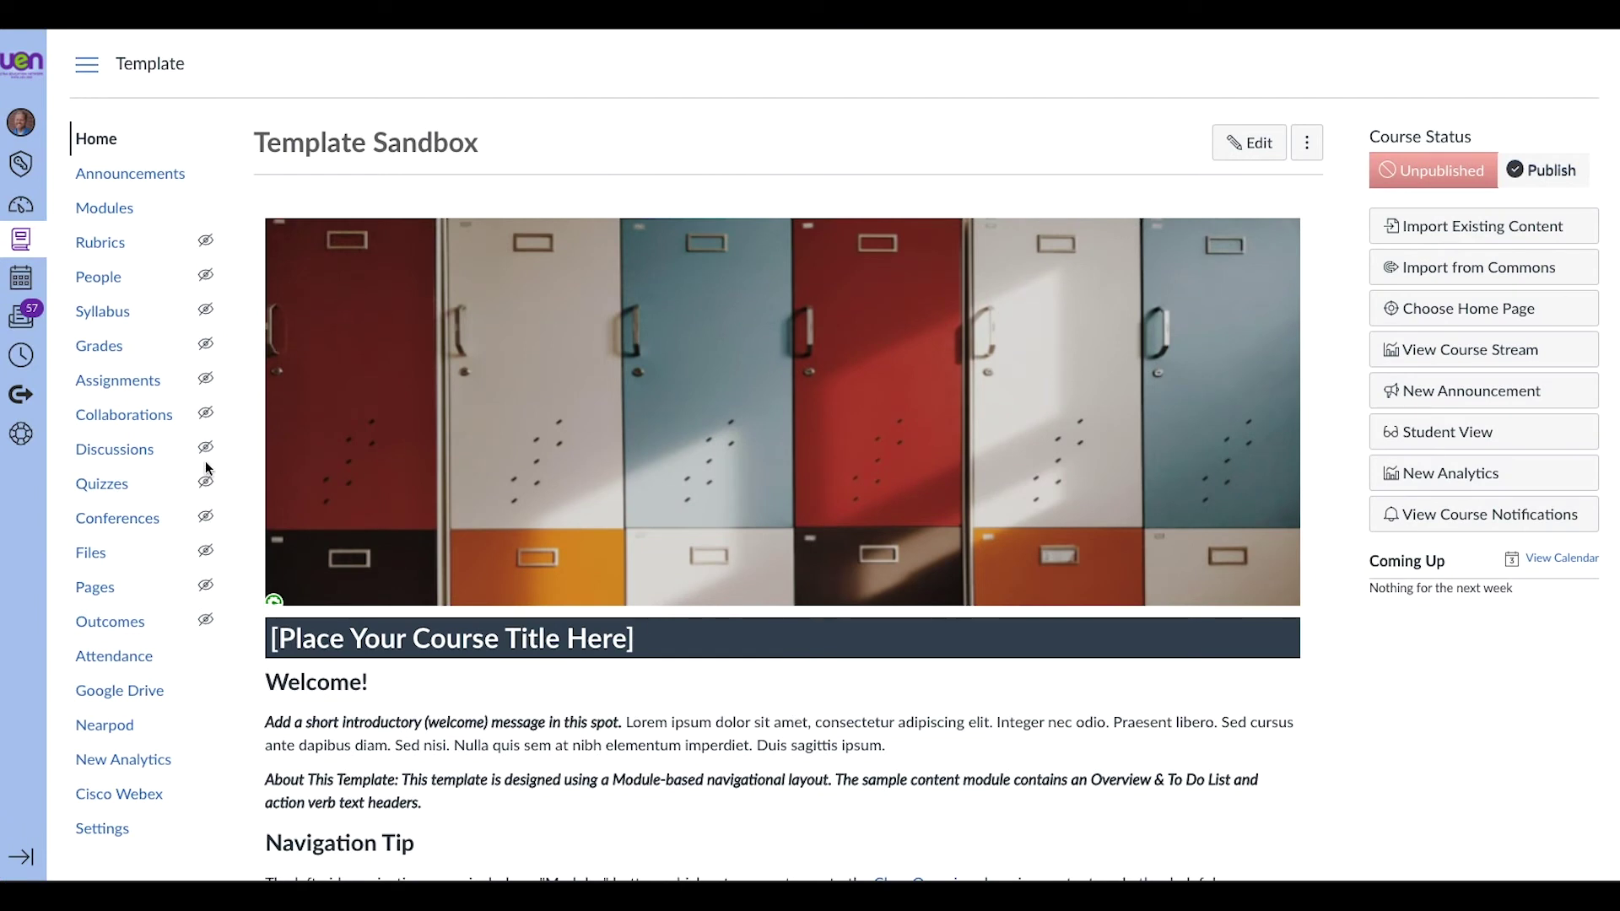
left_click(112, 212)
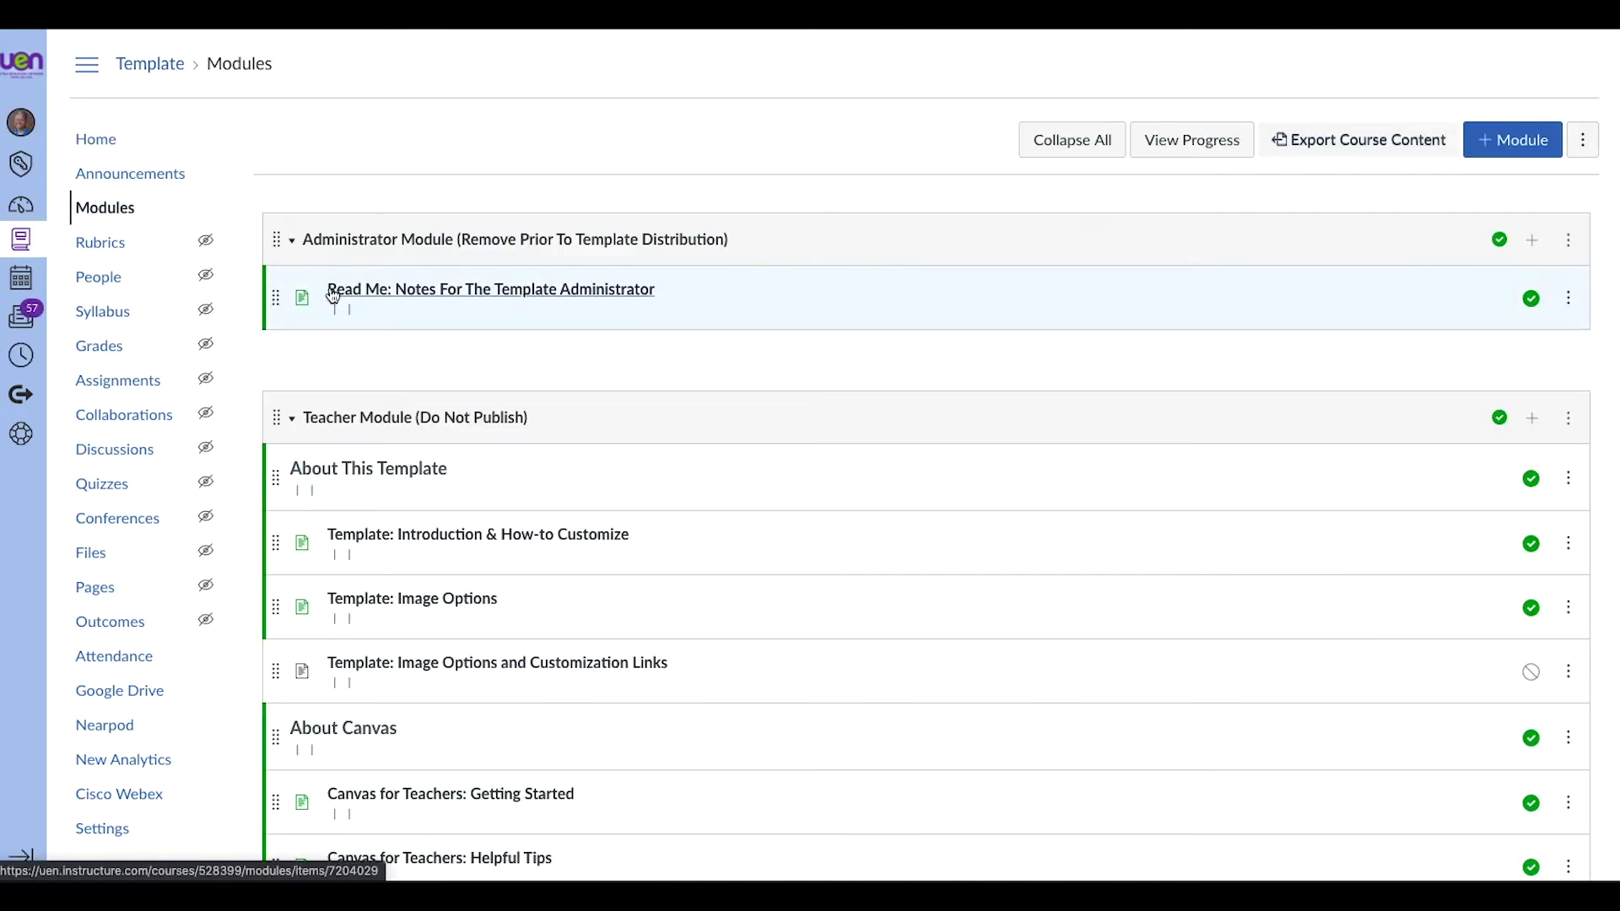
scroll(337, 304, "down", 2)
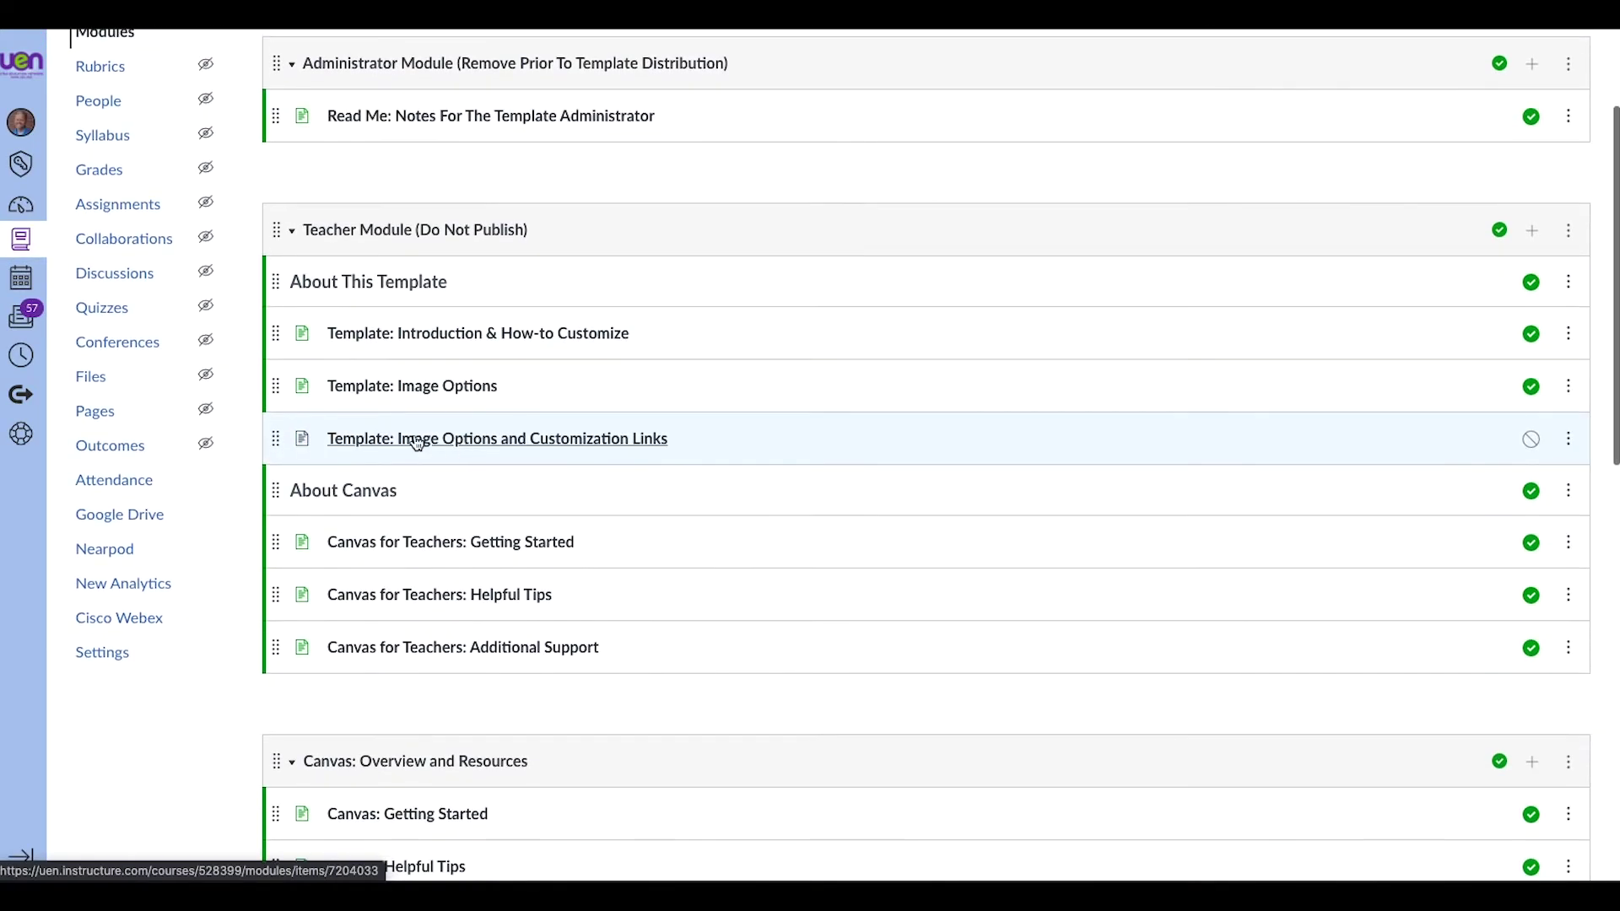
left_click(600, 445)
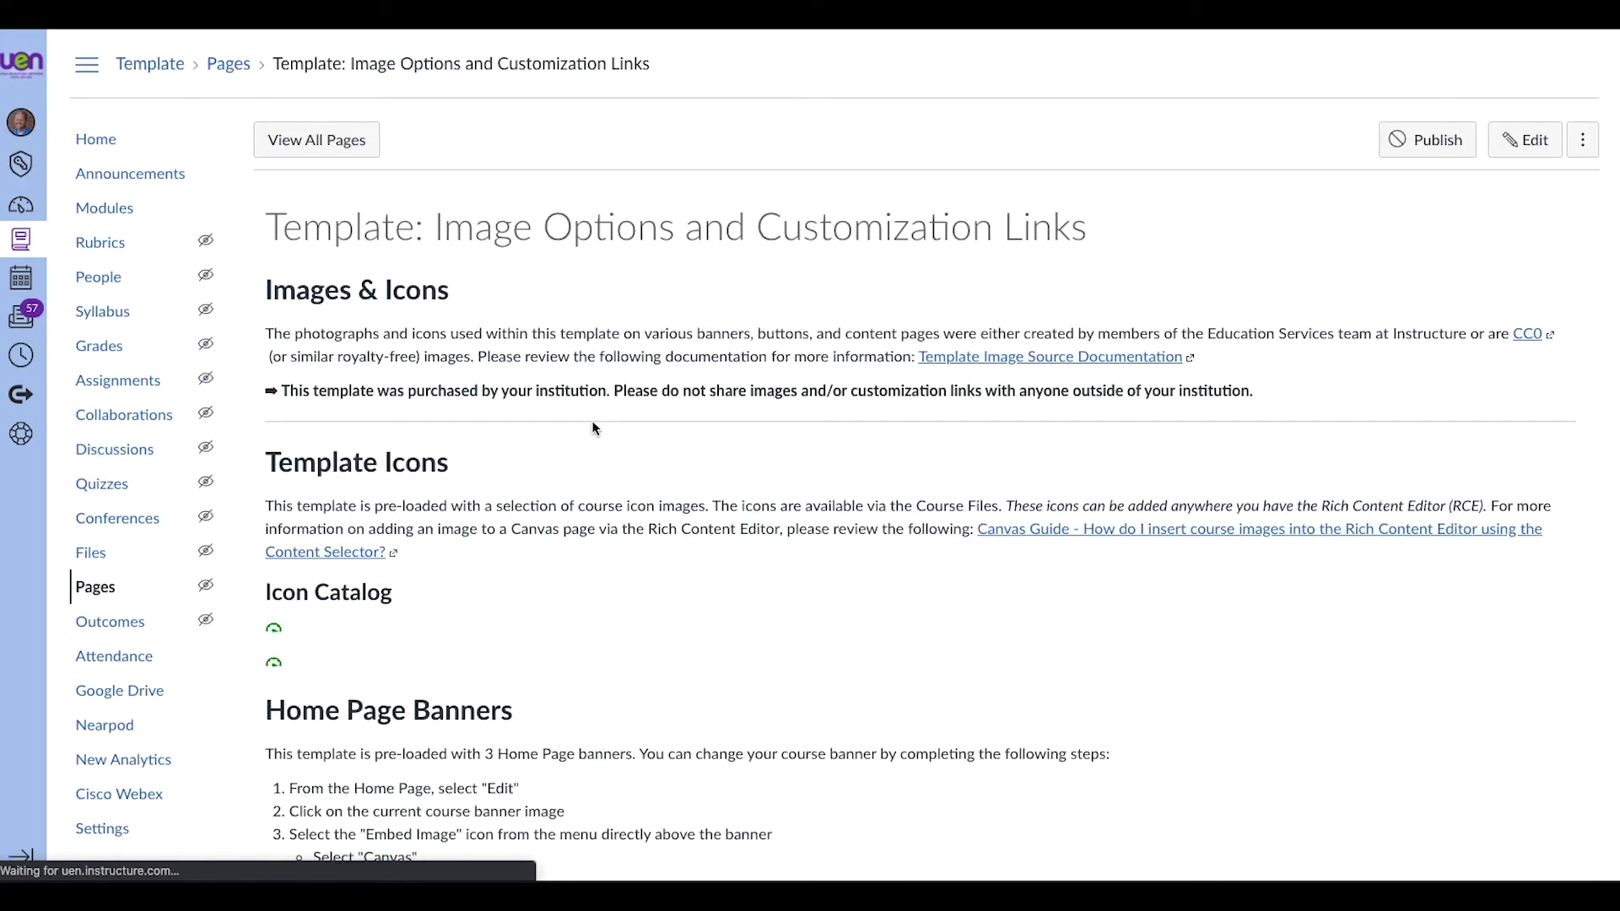
Examine the banner instructions, banner images and home page buttons on the image options page, and return to its beginning
scroll(594, 429, "down", 10)
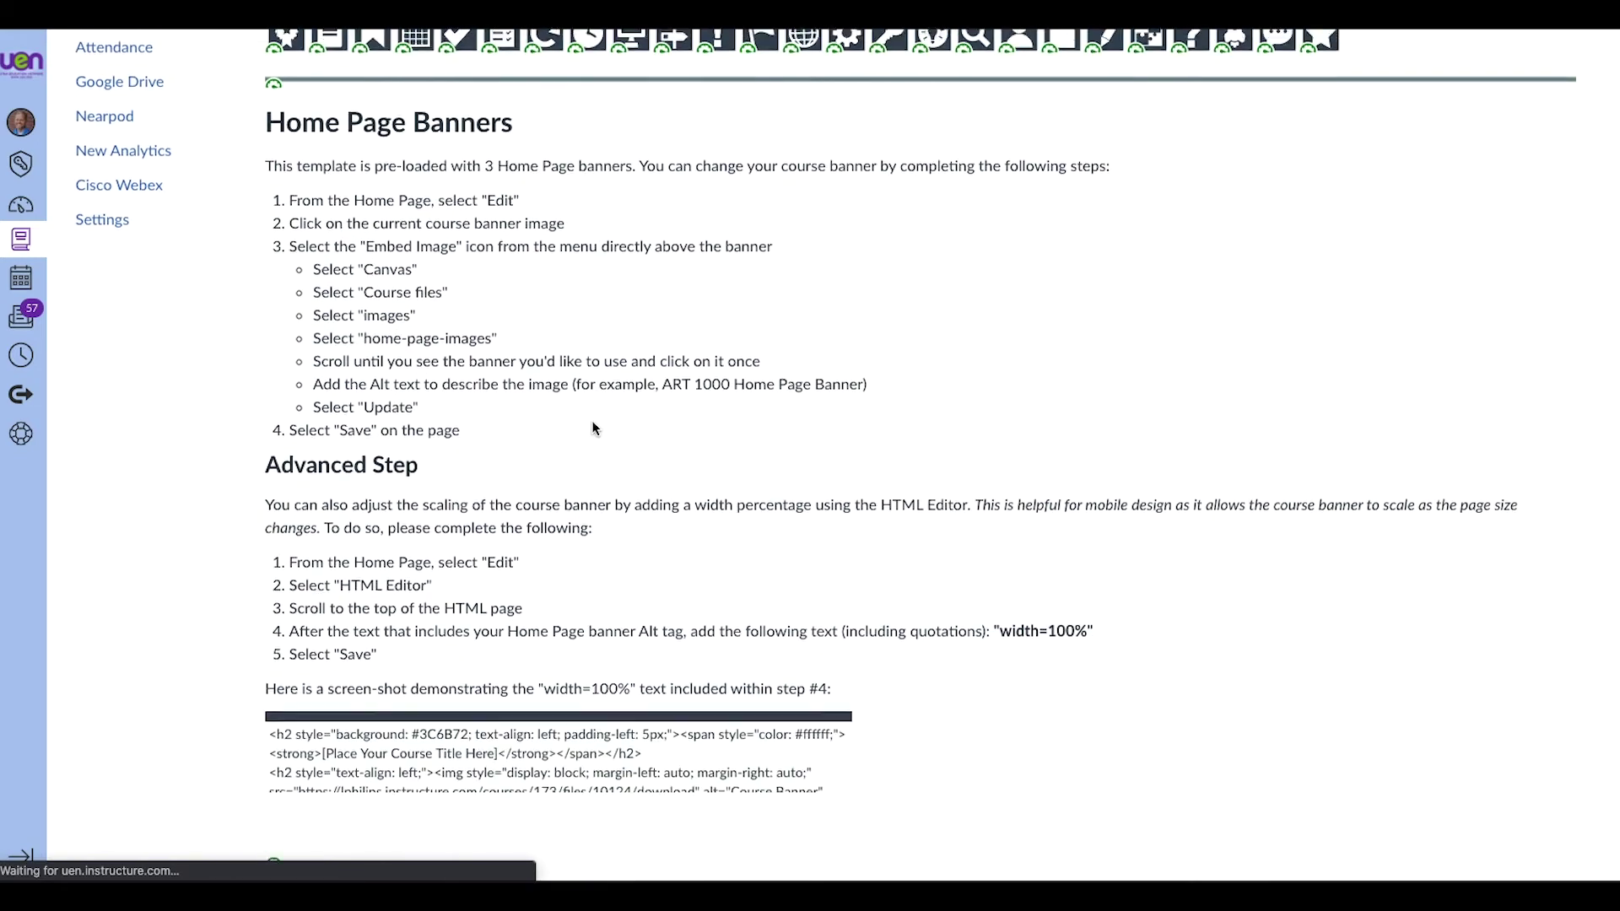
scroll(593, 427, "down", 5)
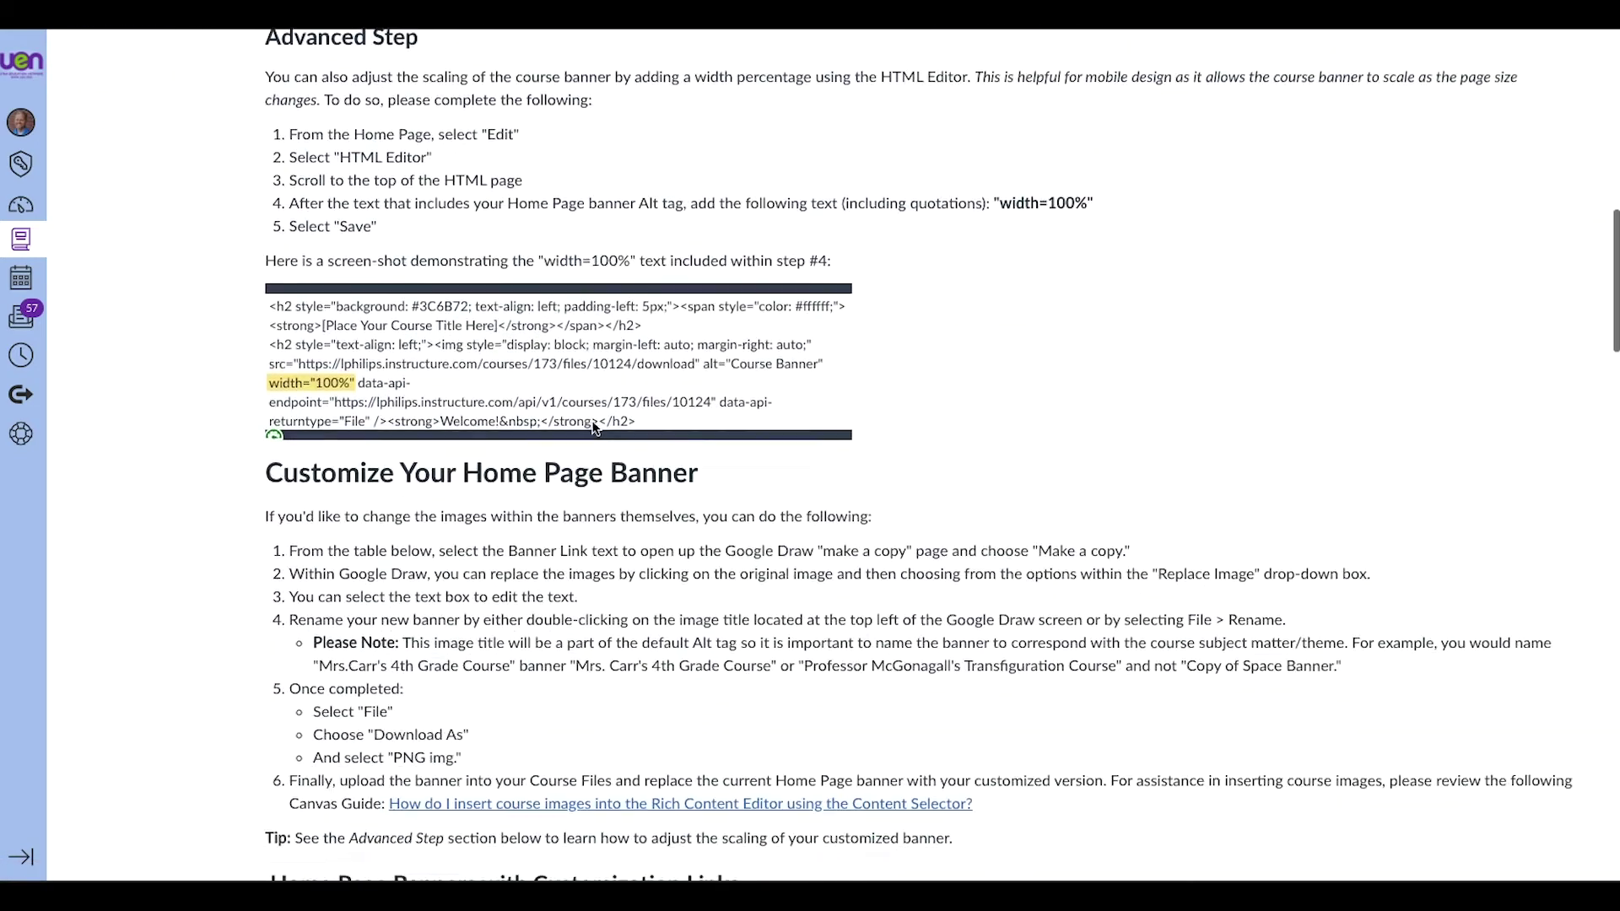
scroll(593, 428, "down", 12)
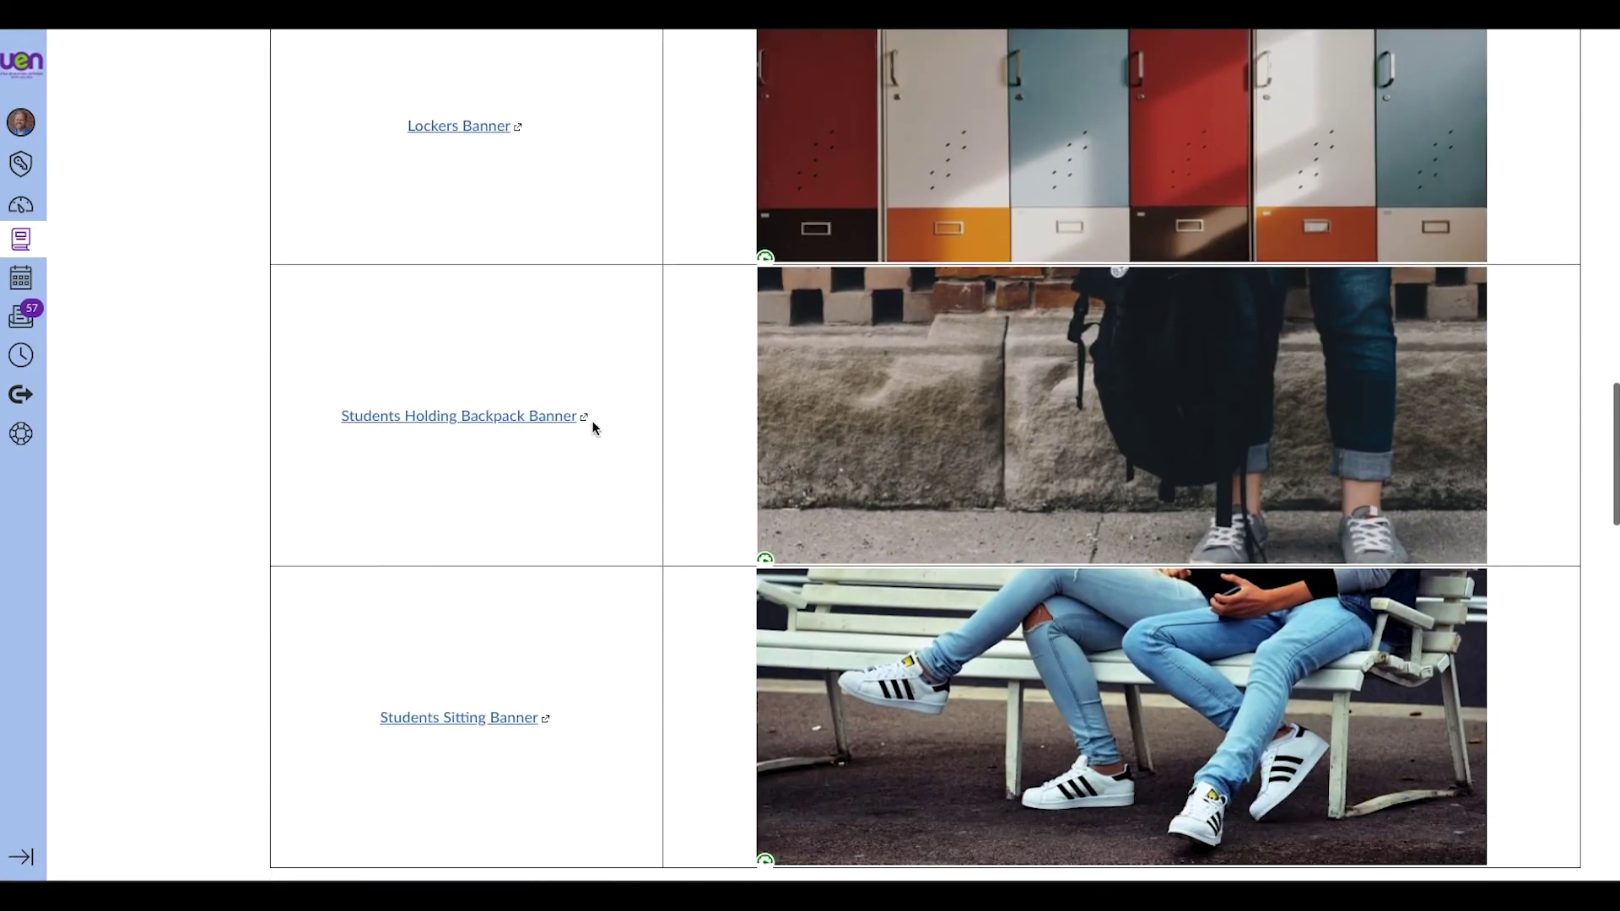
scroll(592, 422, "down", 15)
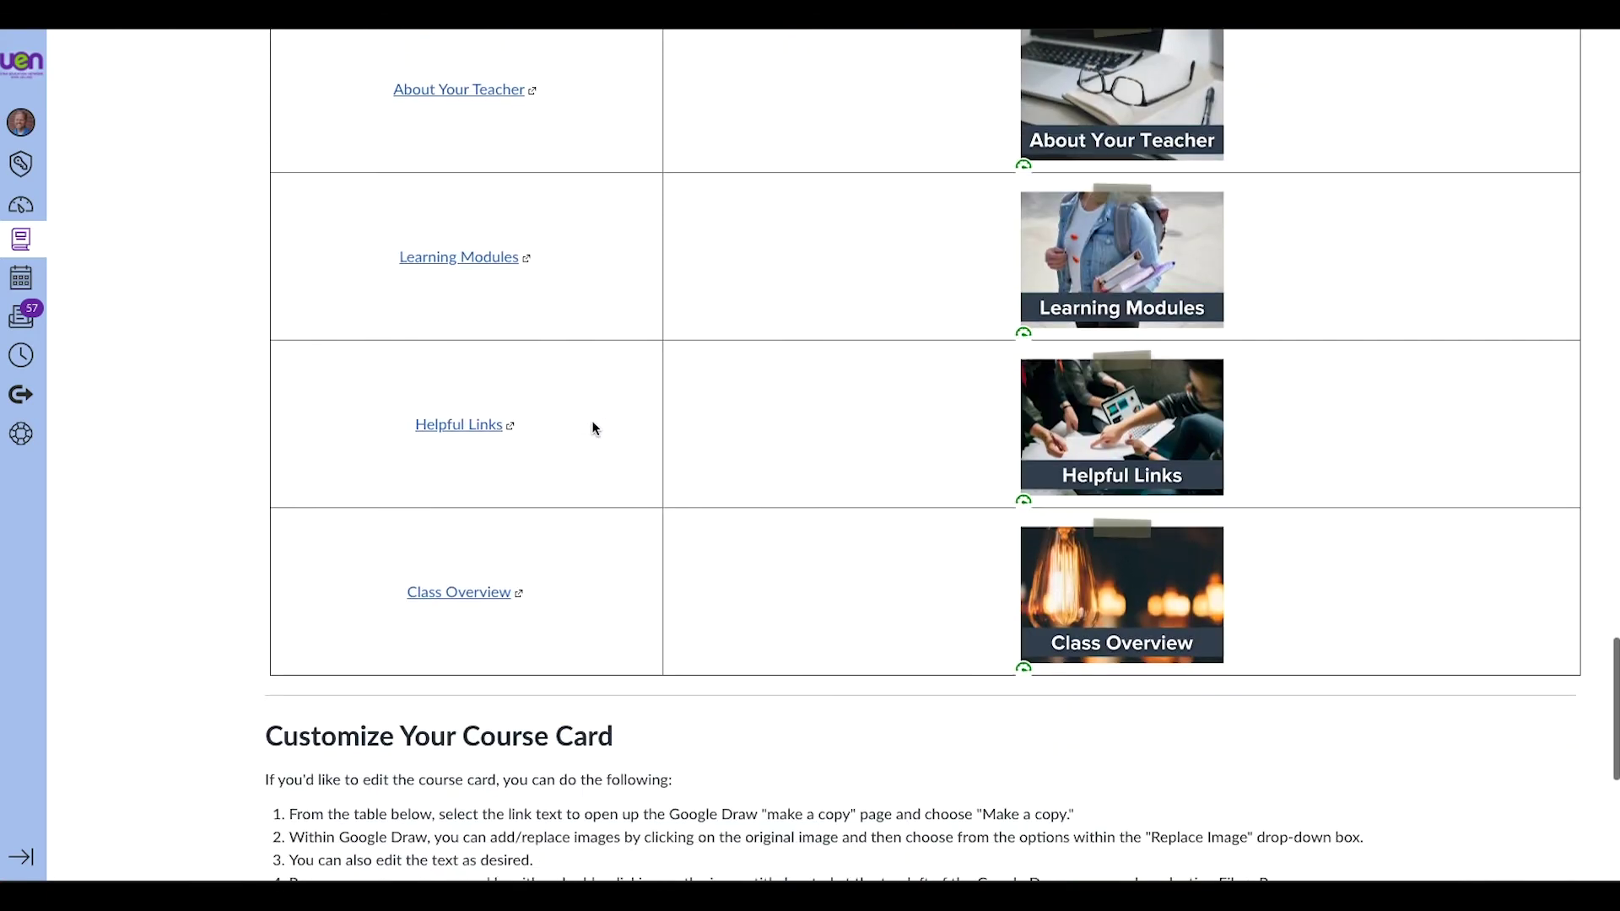
scroll(592, 422, "down", 7)
scroll(593, 422, "up", 9)
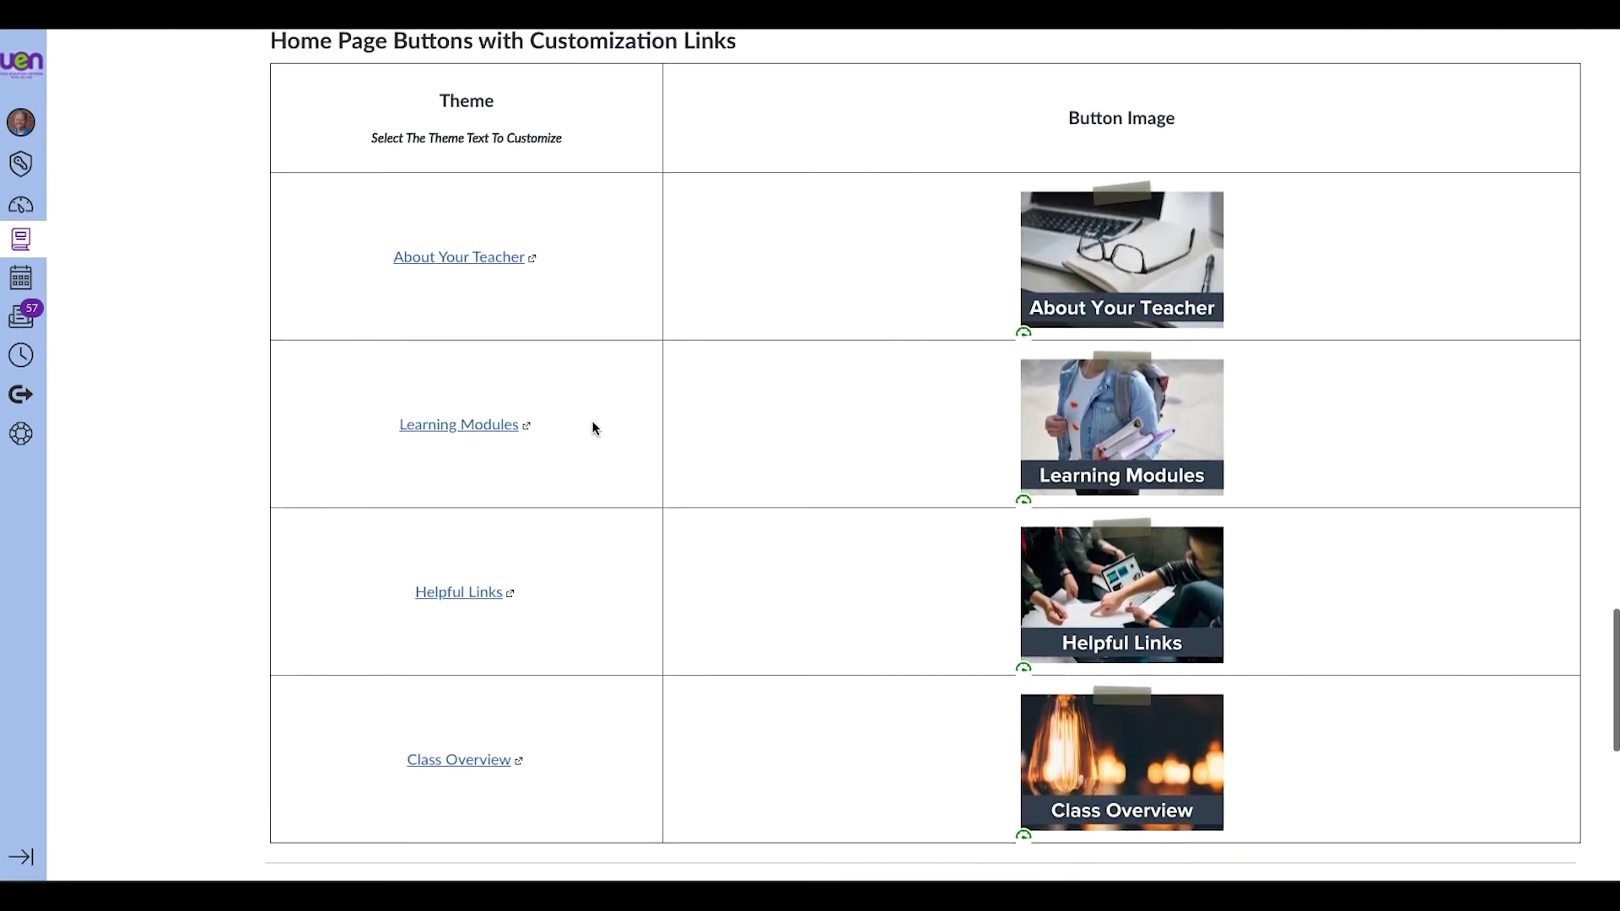
scroll(592, 428, "up", 1)
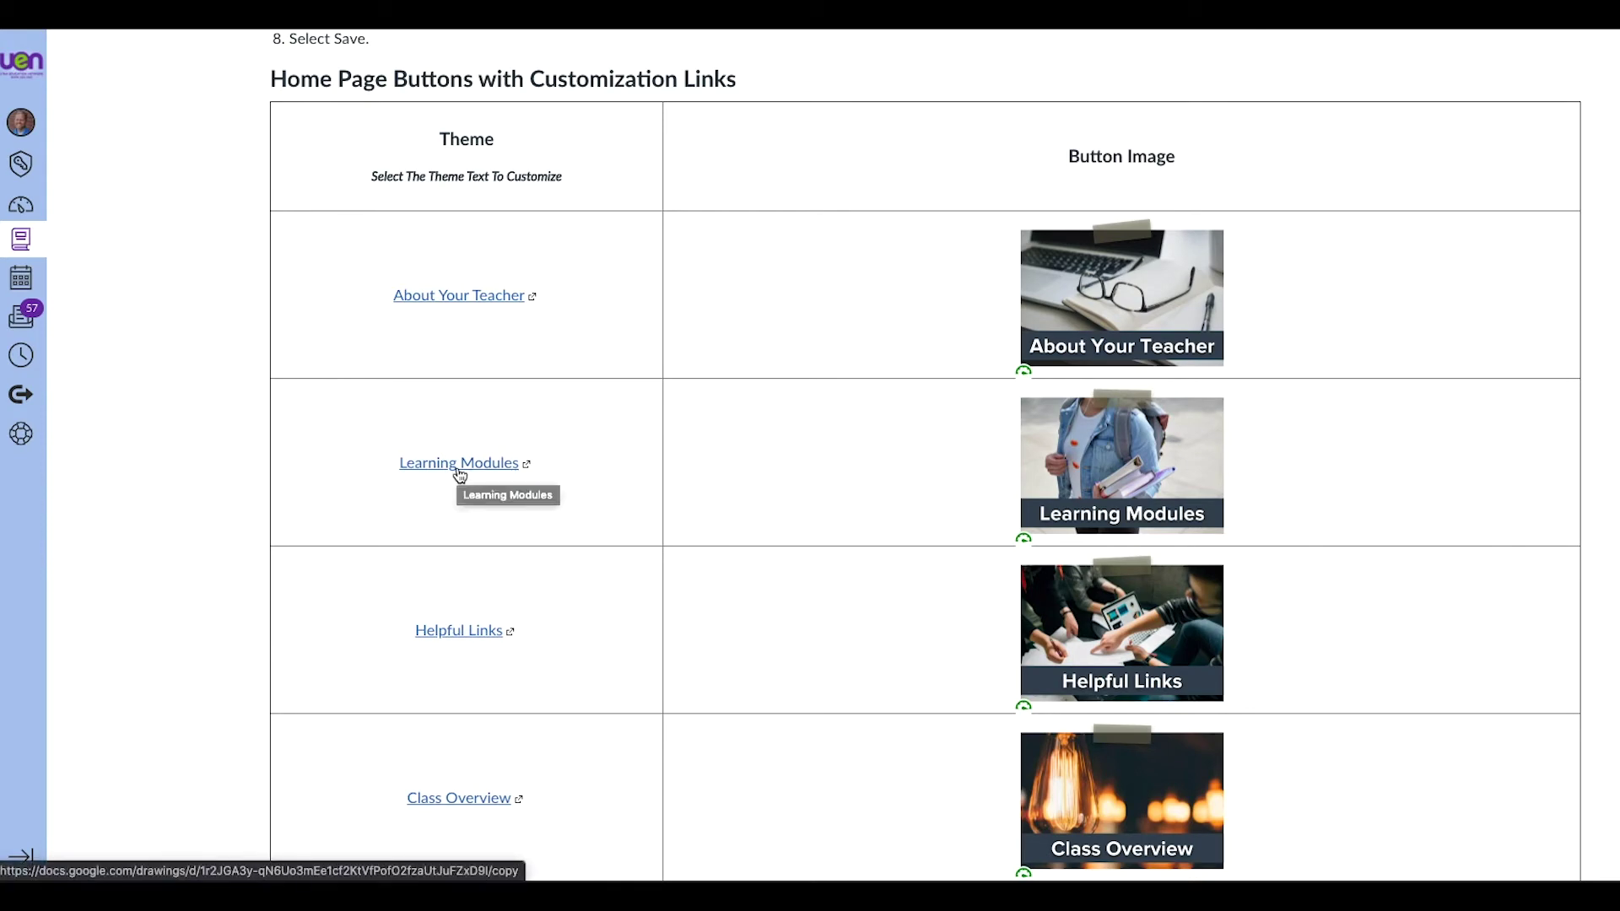
scroll(460, 475, "up", 15)
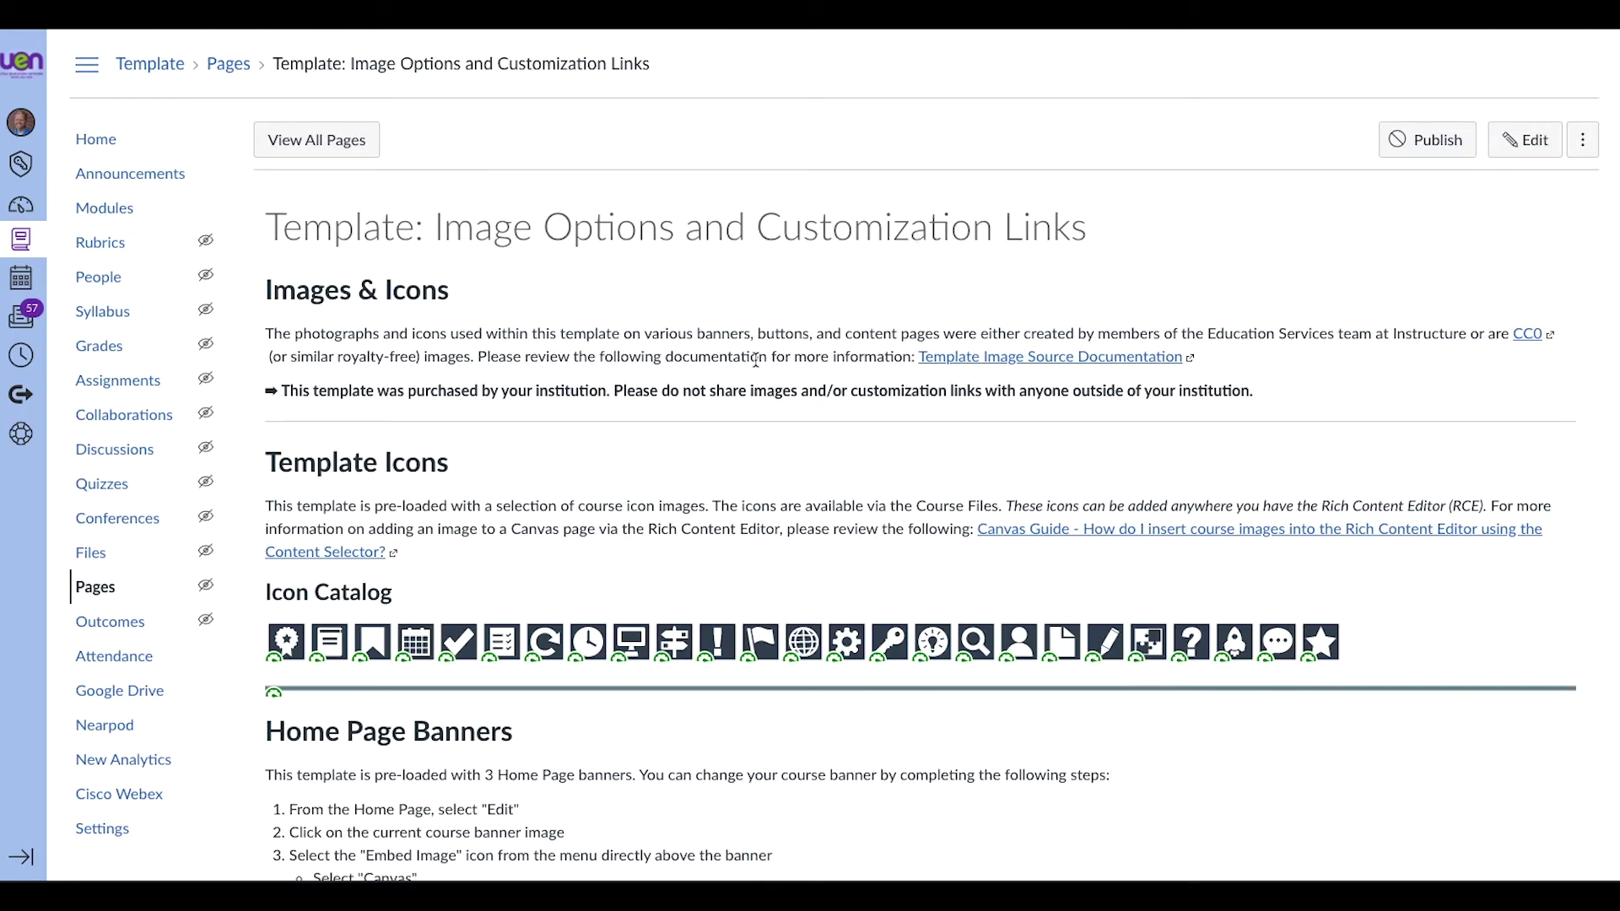
Open the Learning Modules customization link from the Home Page Buttons with Customization Links table
scroll(754, 363, "down", 20)
scroll(754, 363, "down", 8)
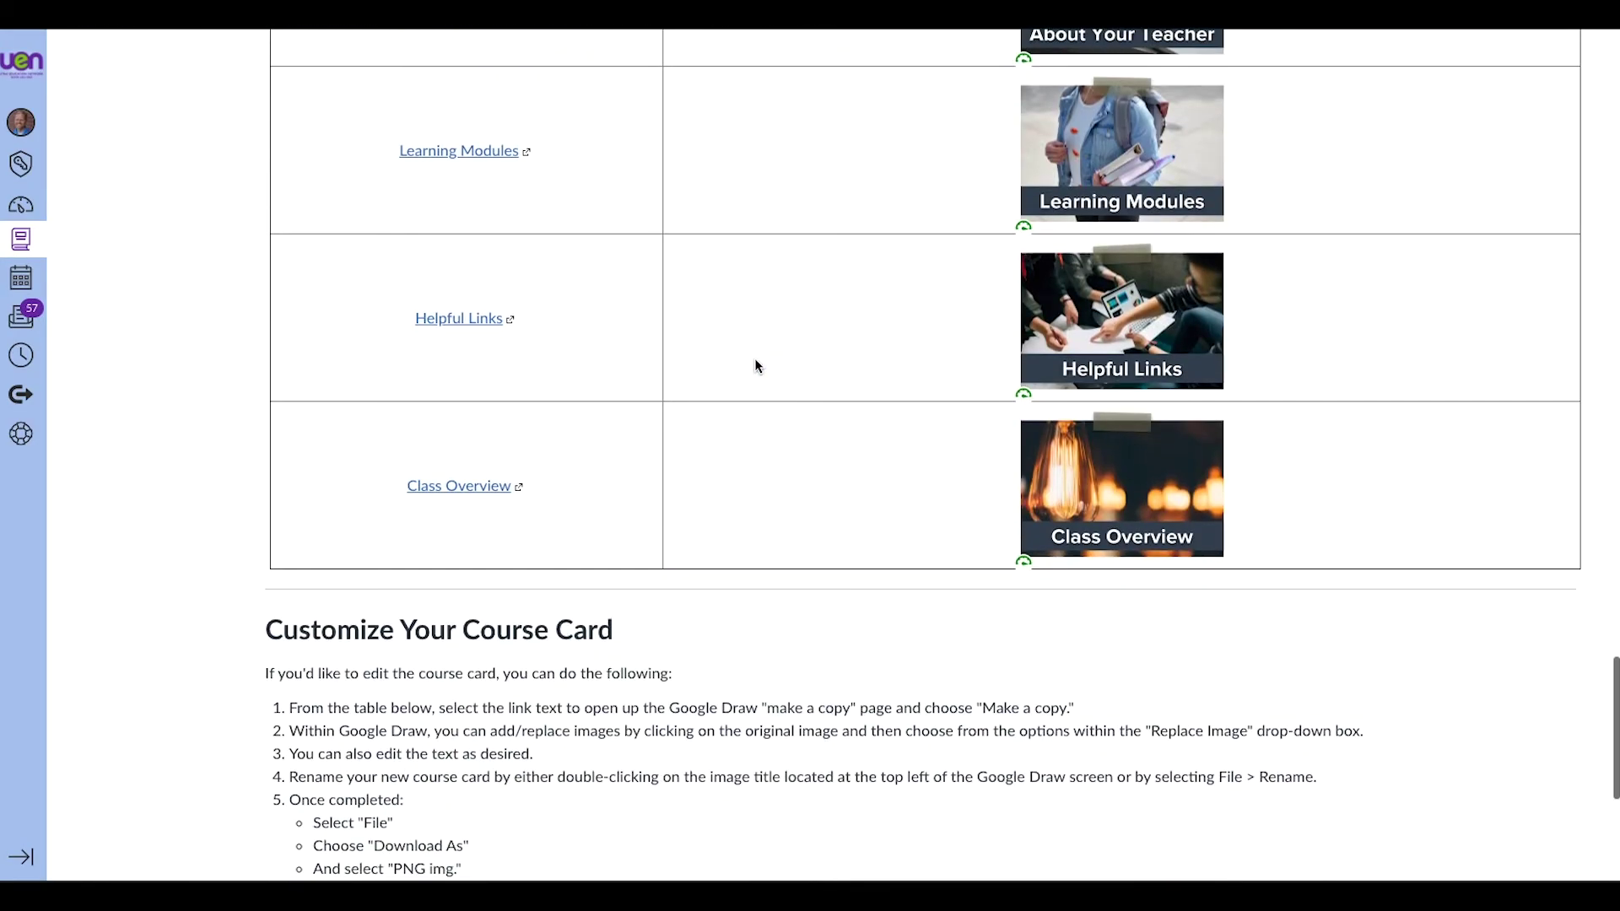
scroll(754, 361, "up", 2)
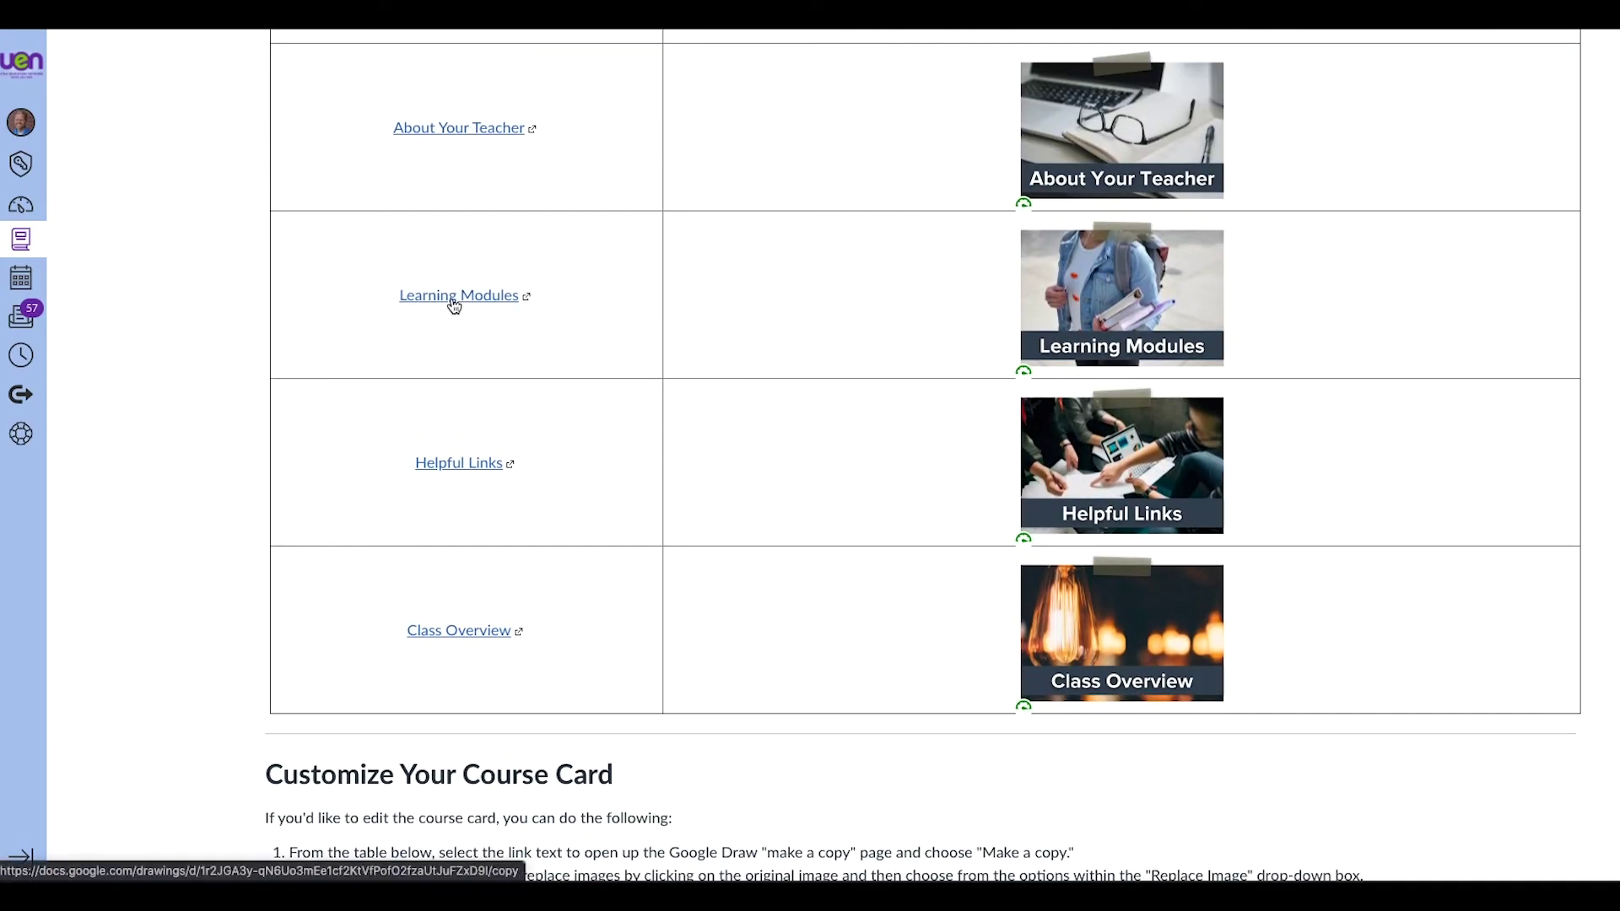
left_click(454, 297)
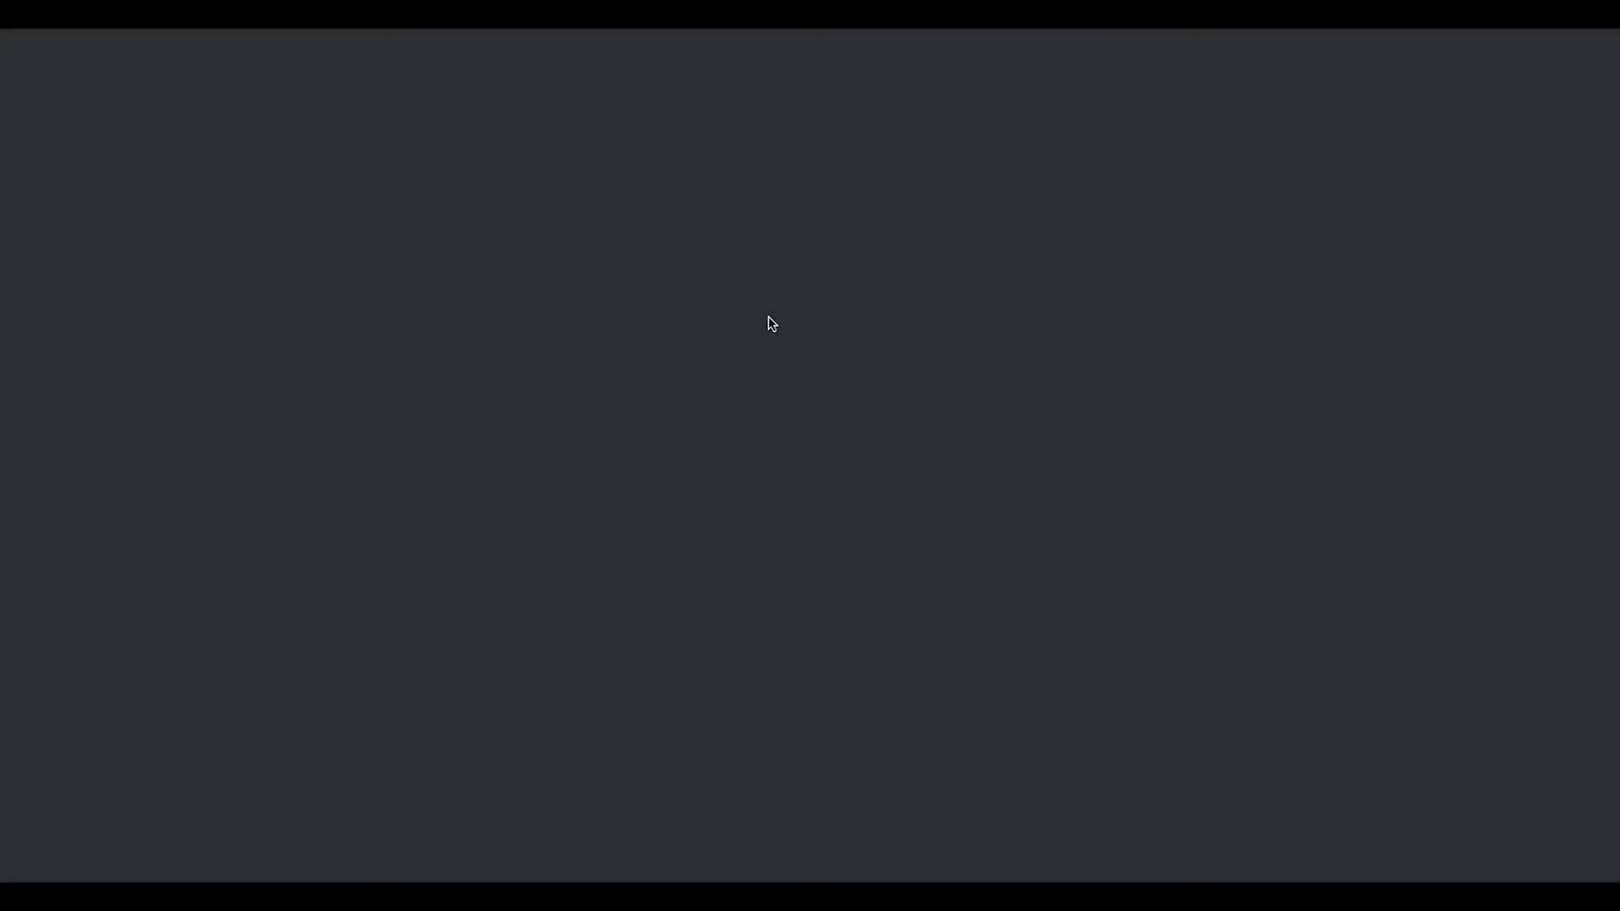
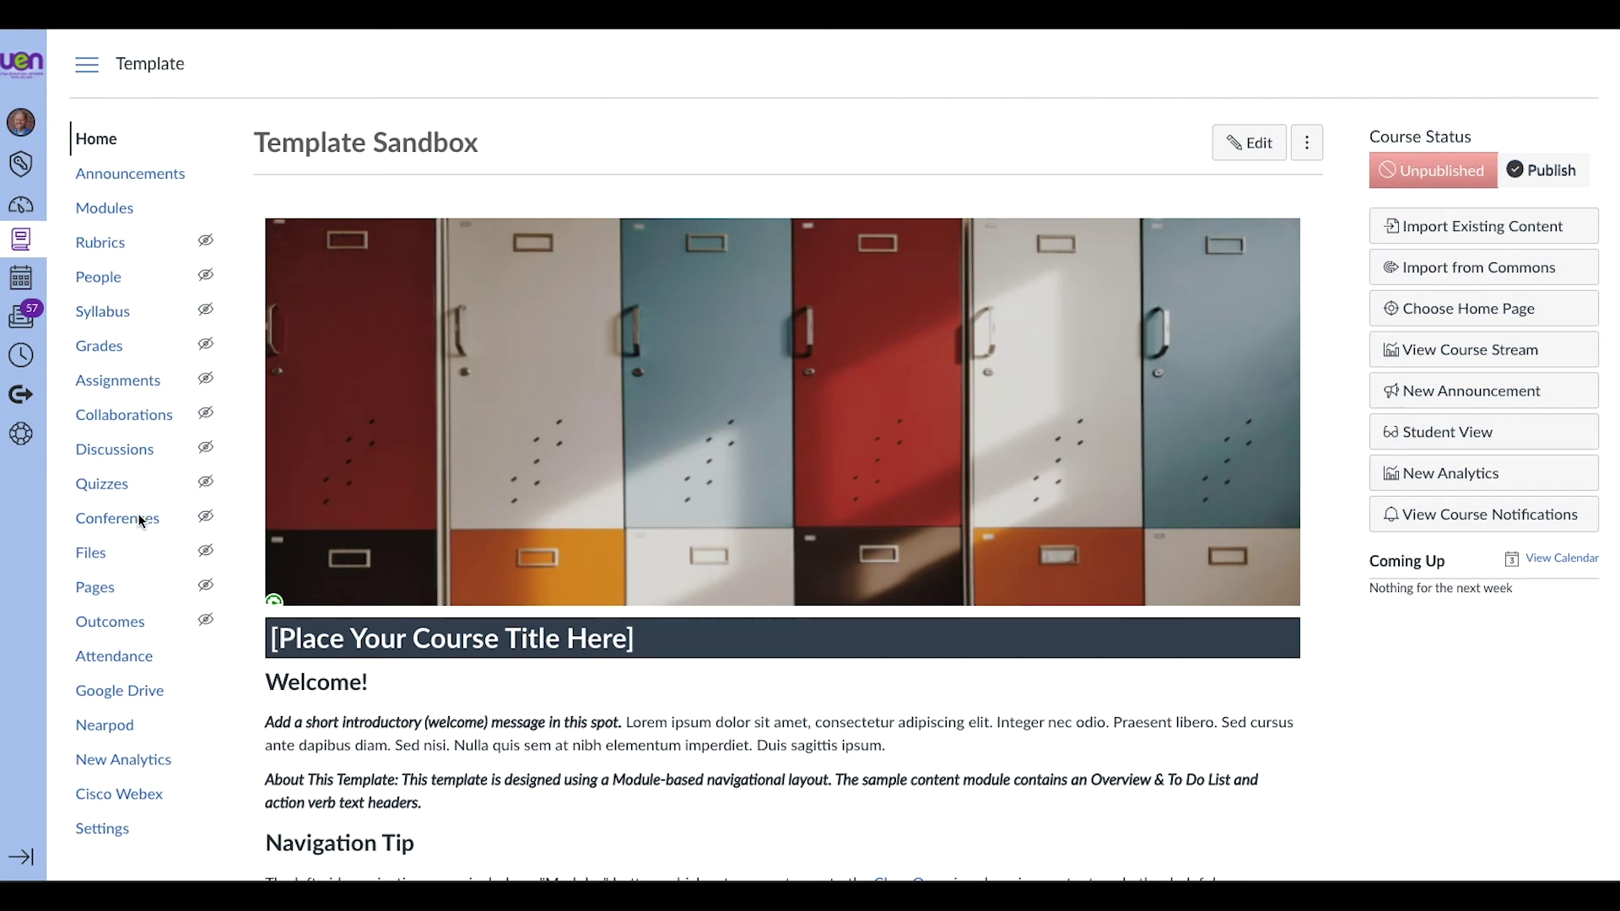
Open the buttons folder inside template-images > home-page-images in the course files
left_click(100, 559)
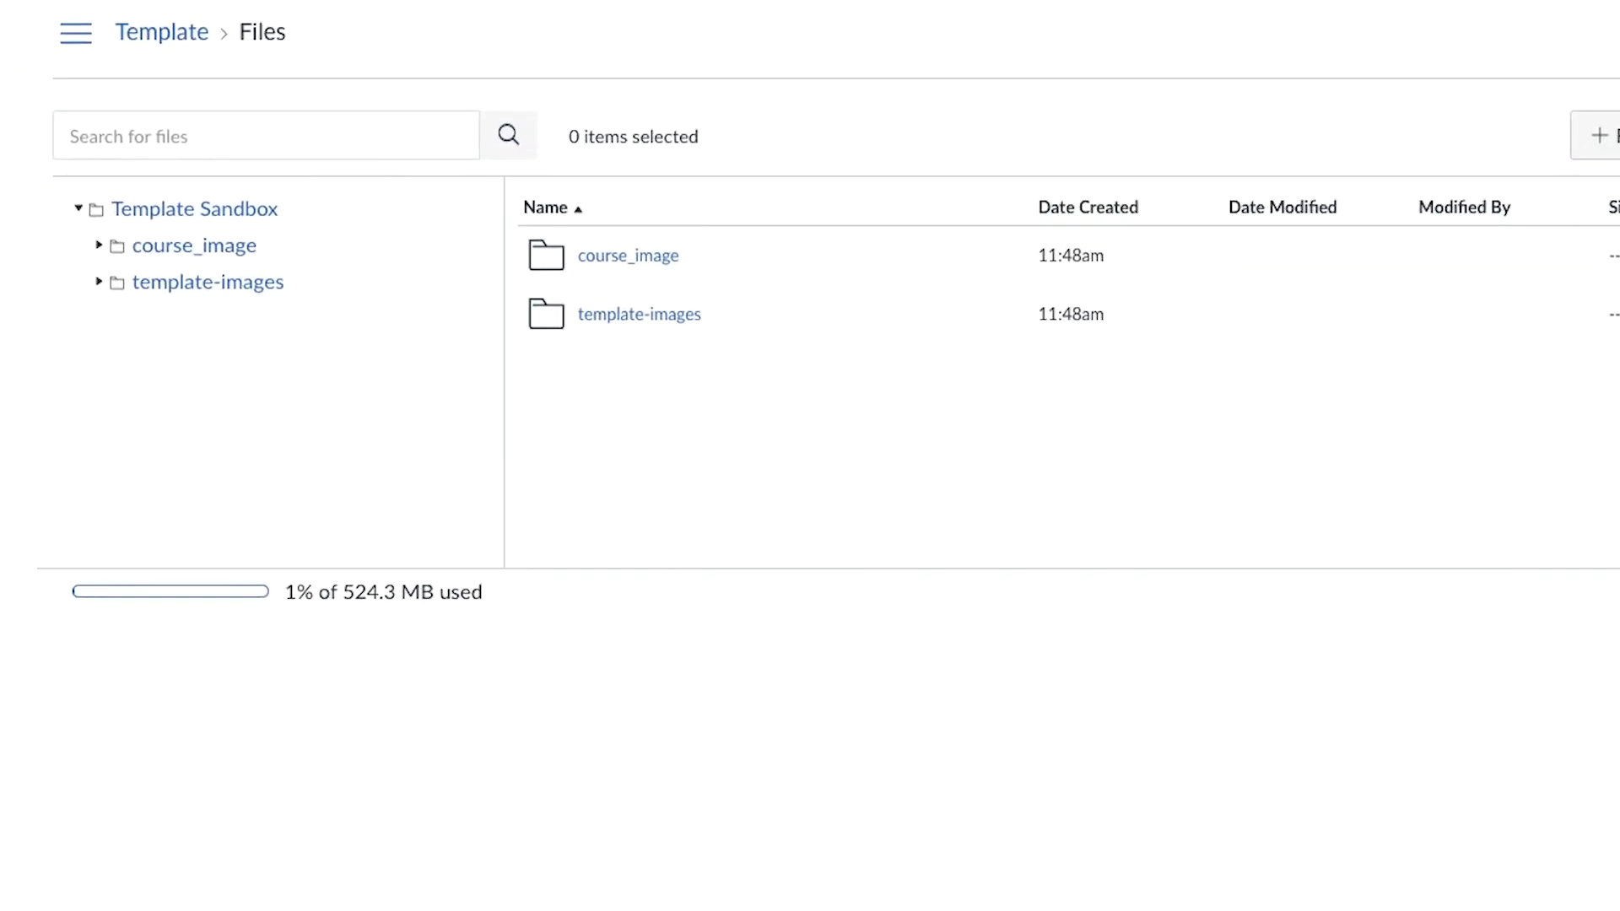
left_click(99, 290)
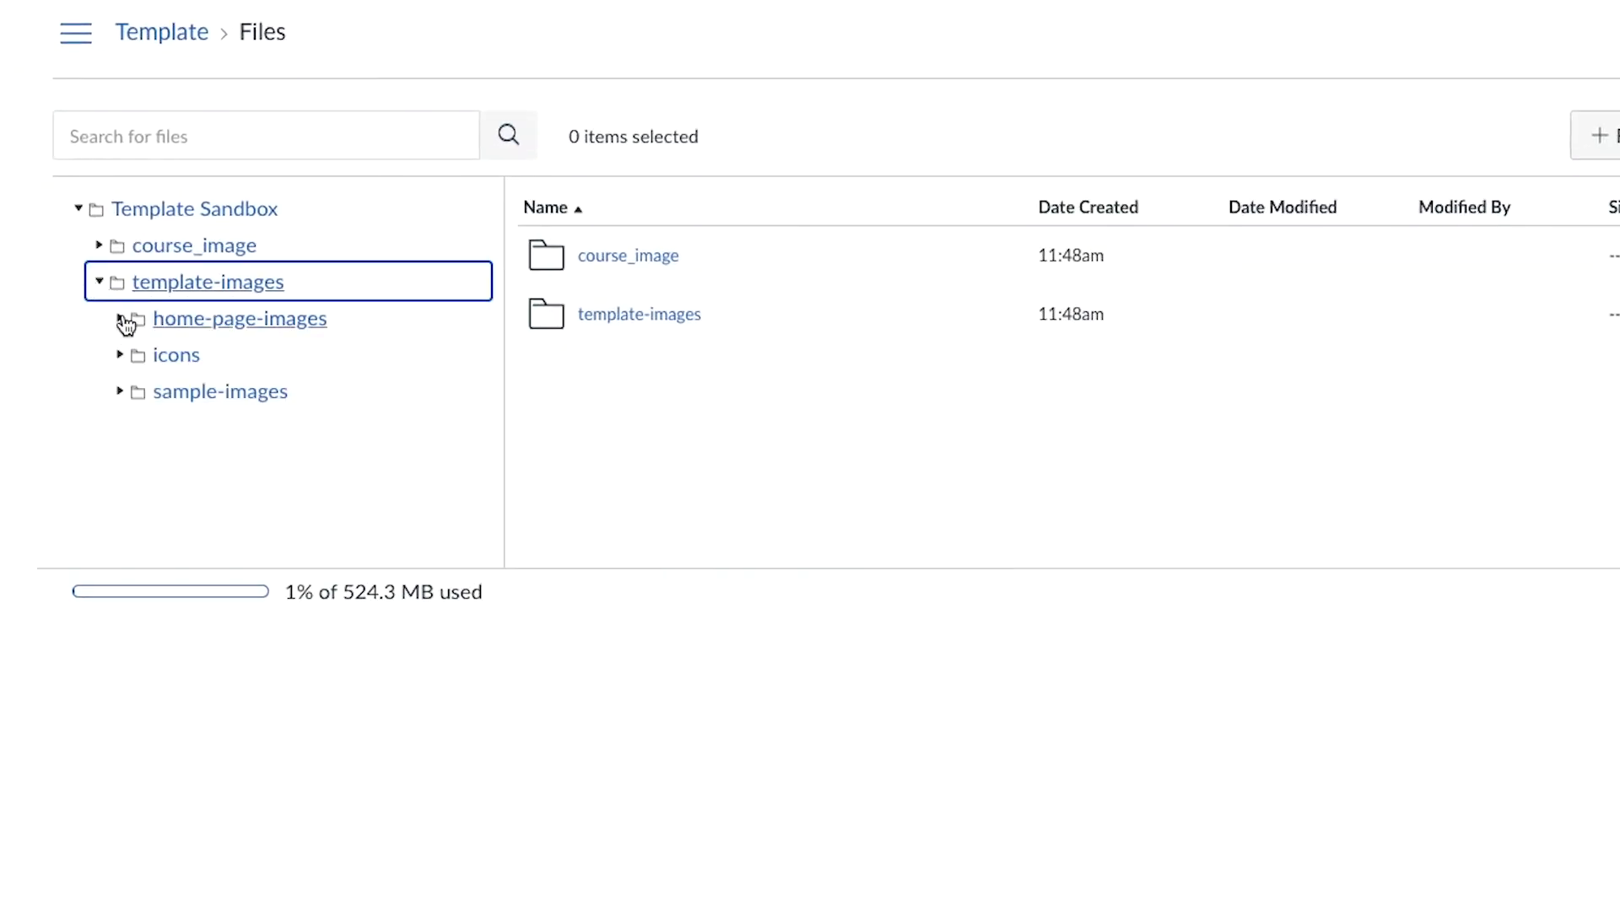
left_click(123, 320)
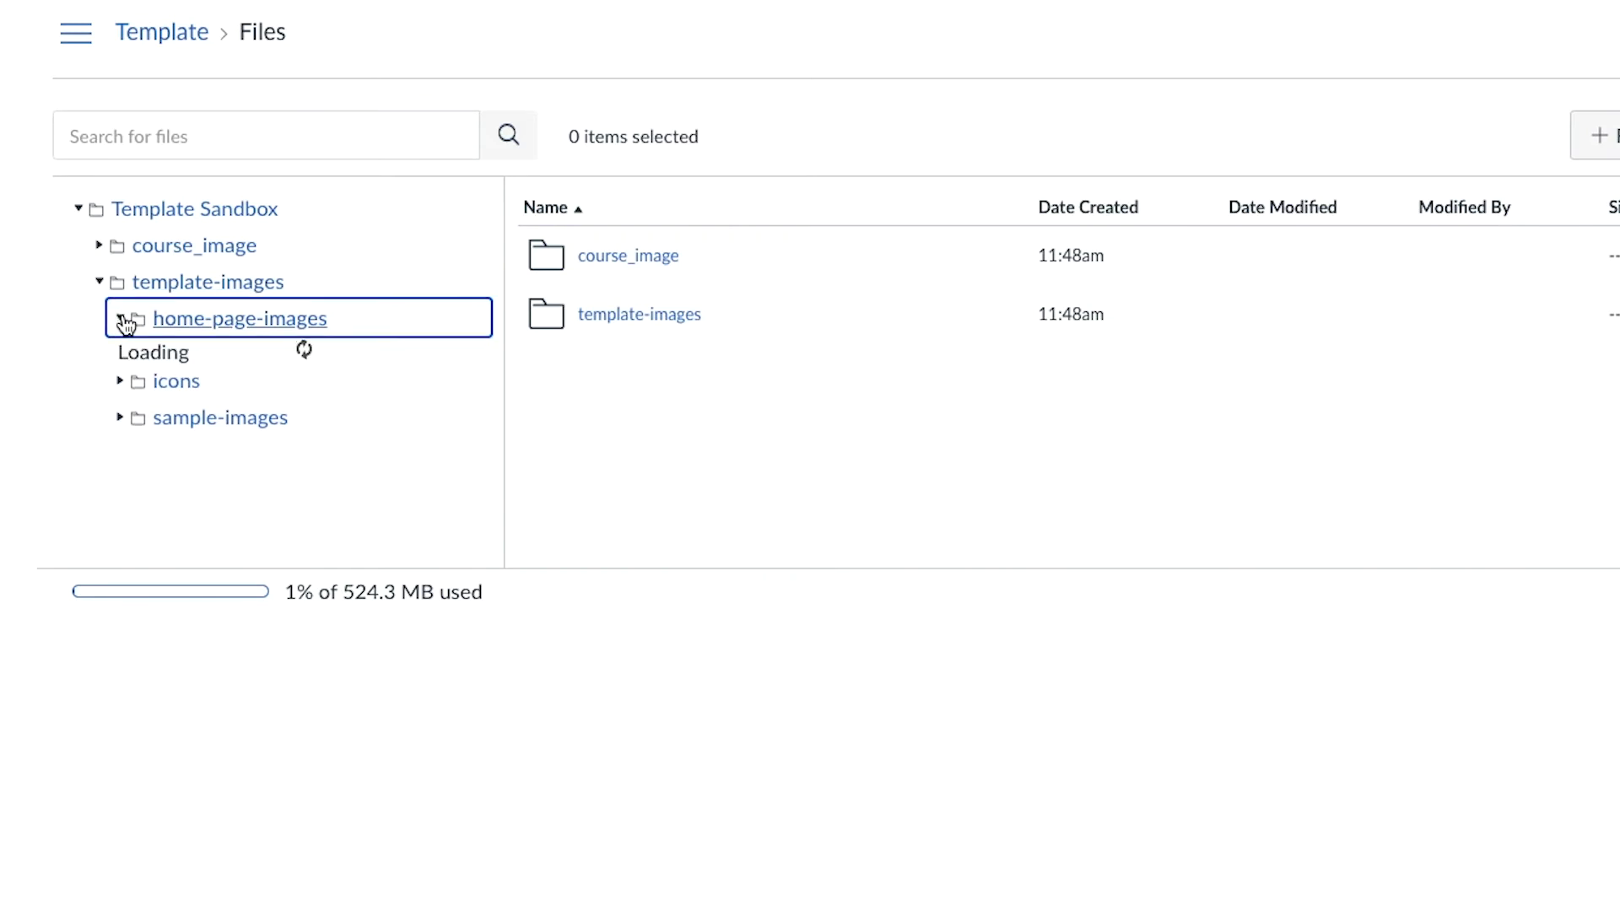
left_click(141, 395)
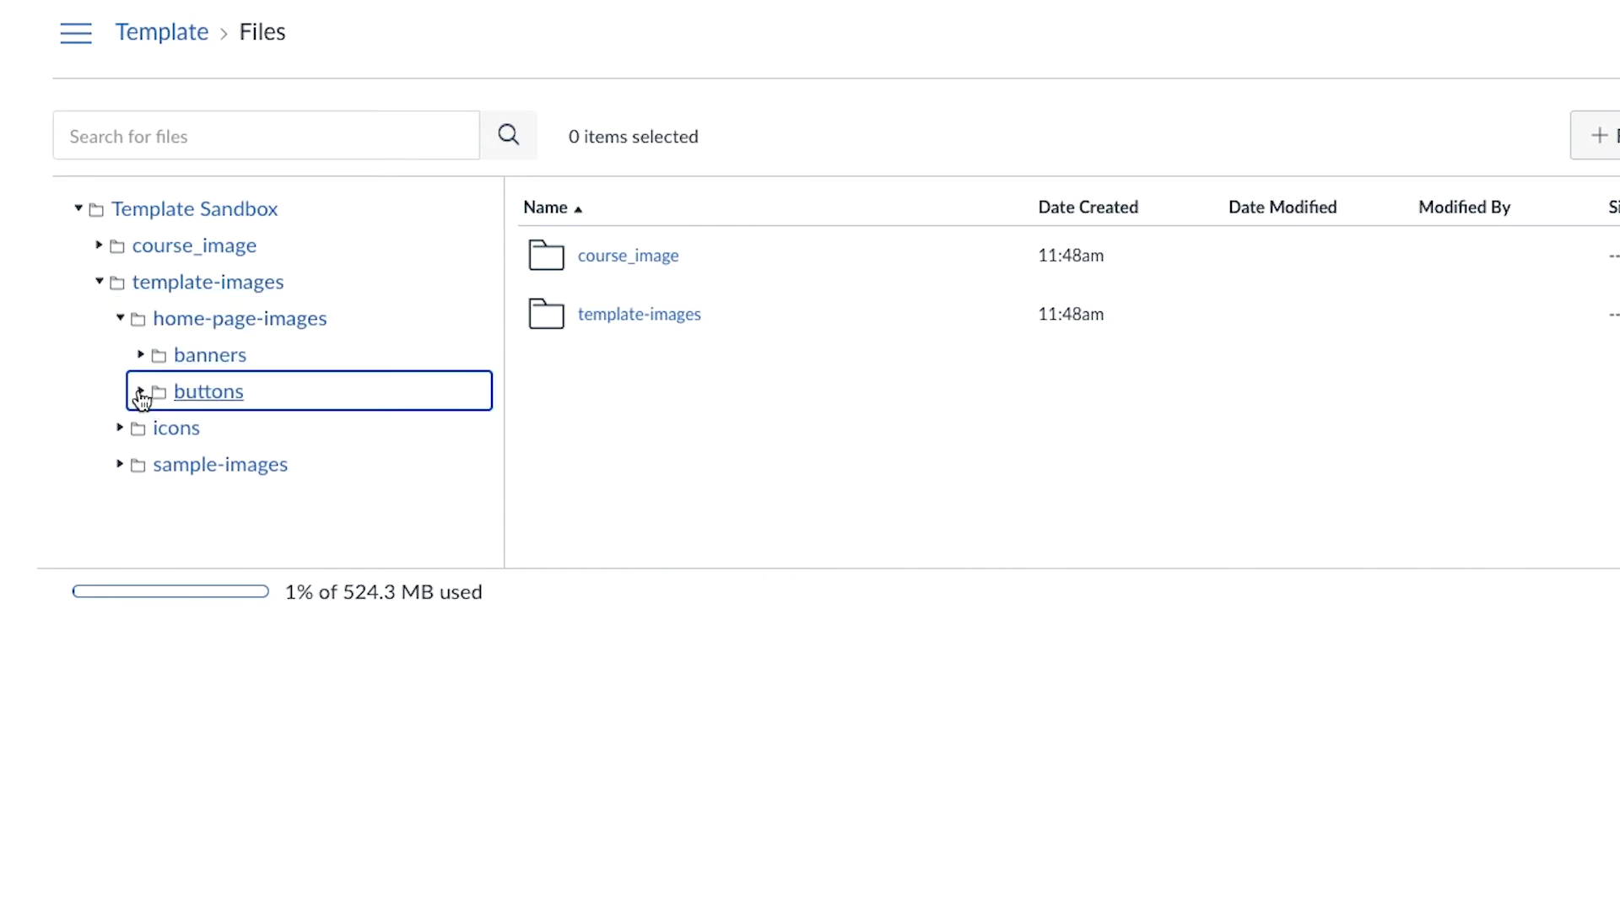
left_click(181, 396)
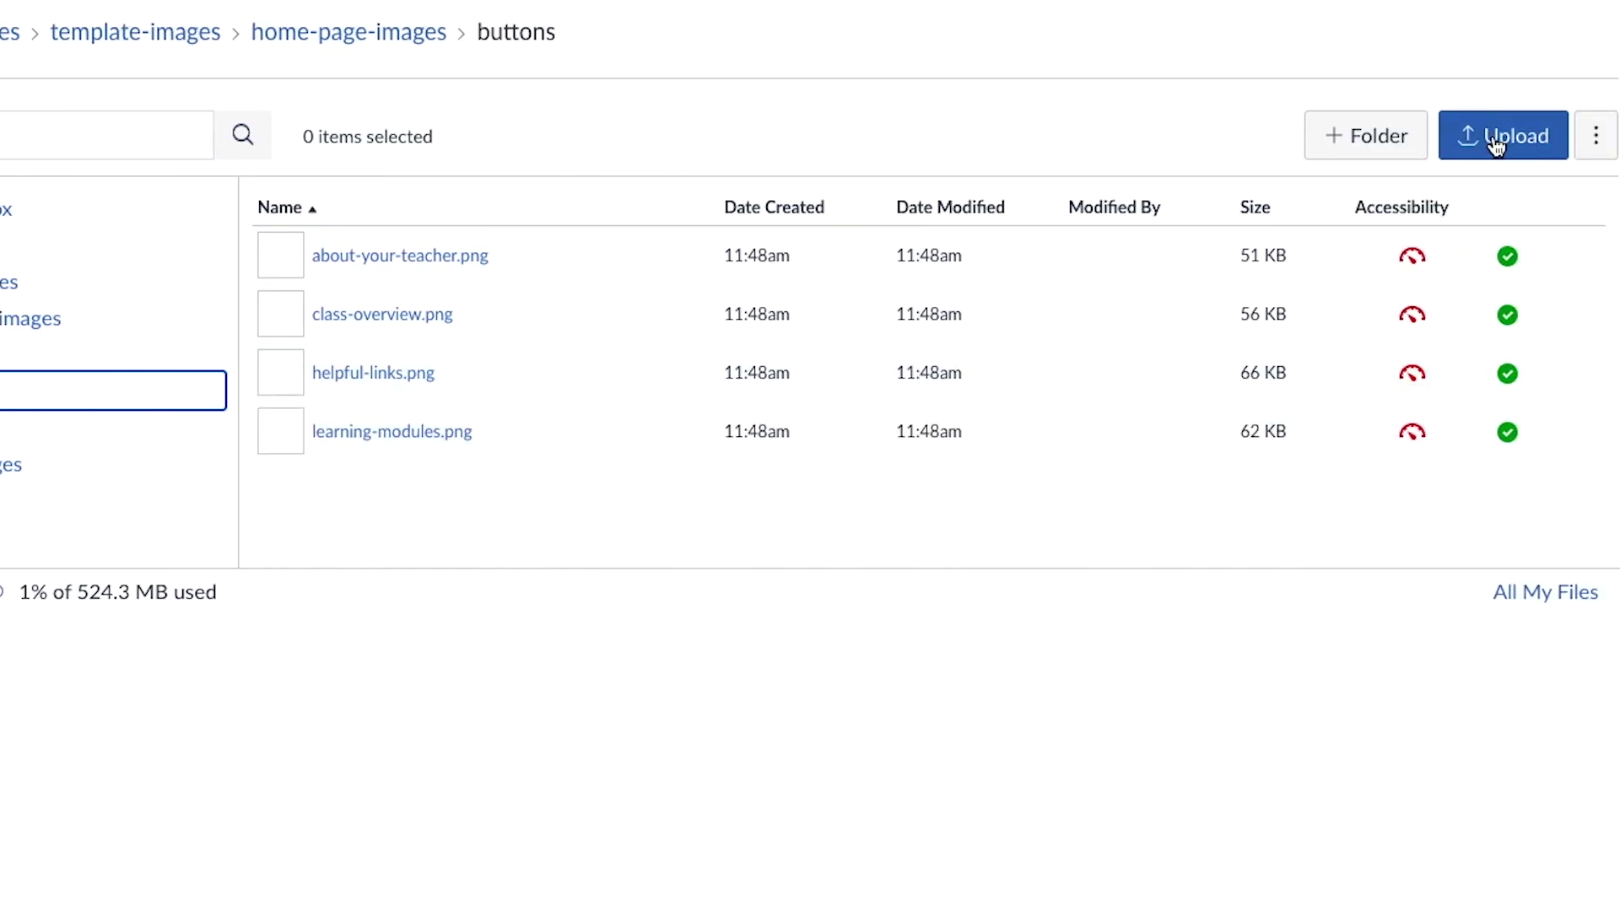
Upload the image Copy of learning-modules.png from the computer to the buttons folder
left_click(1496, 142)
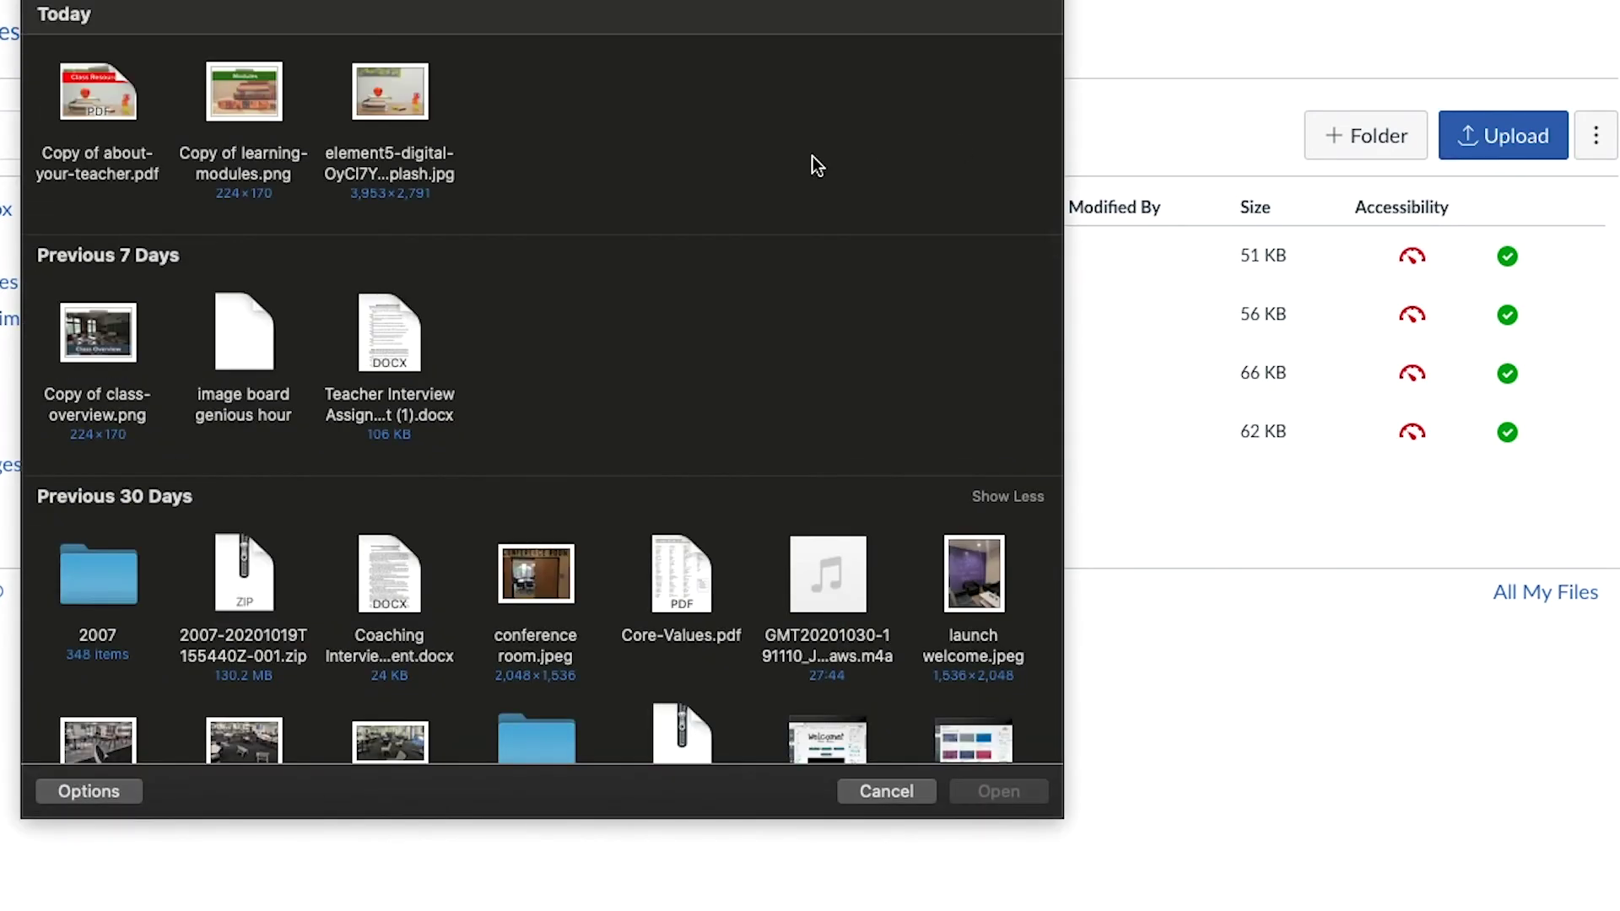
left_click(253, 91)
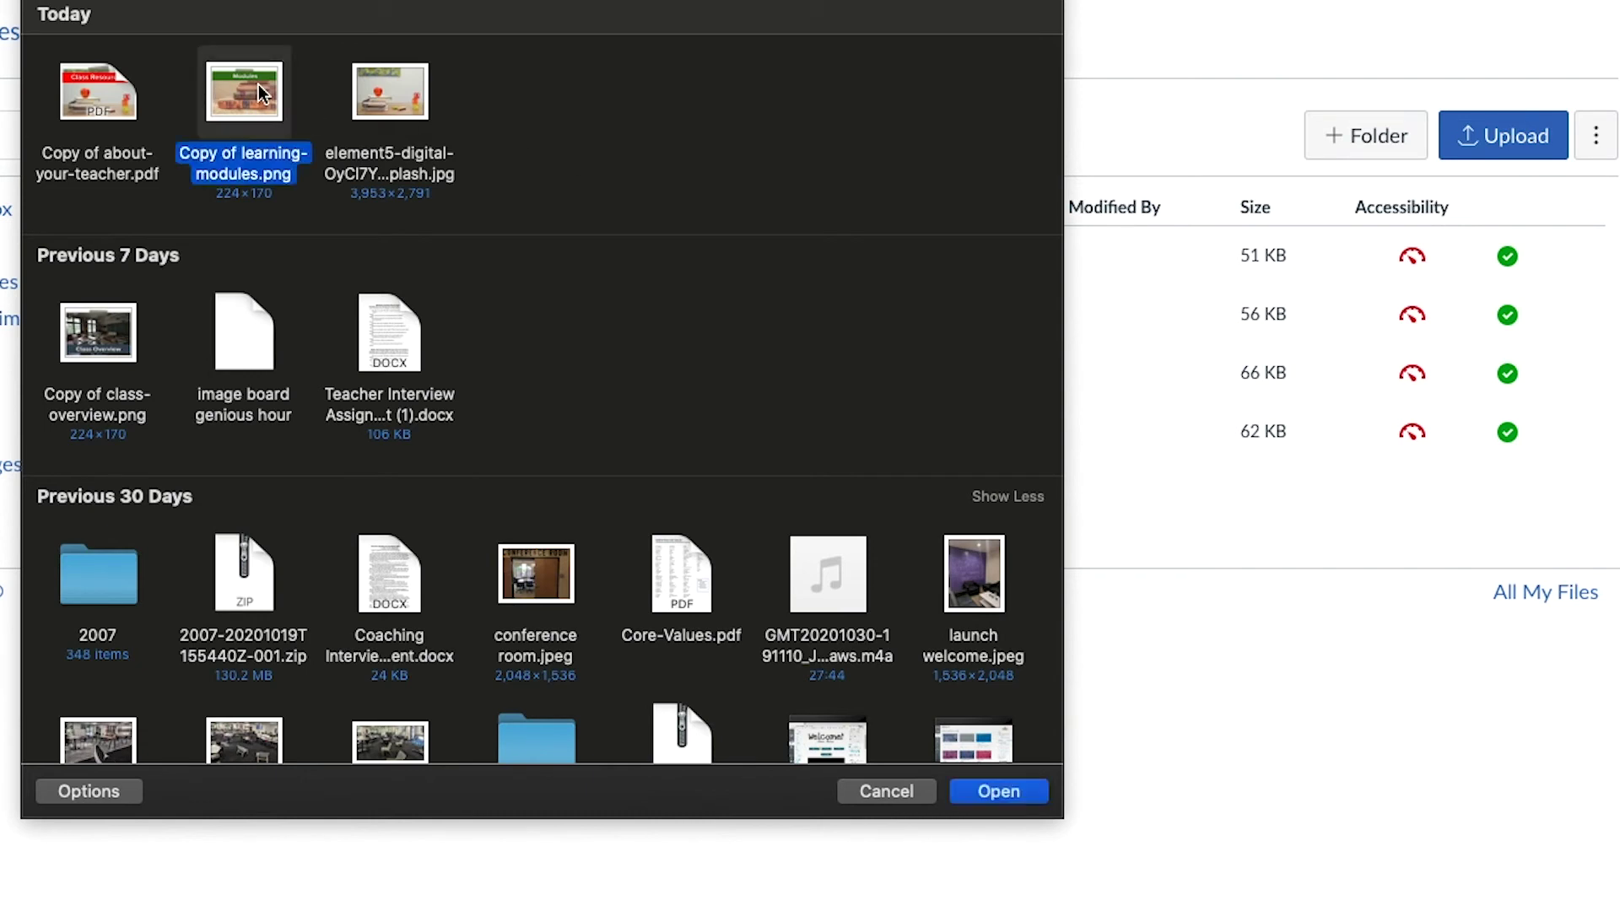
left_click(1006, 793)
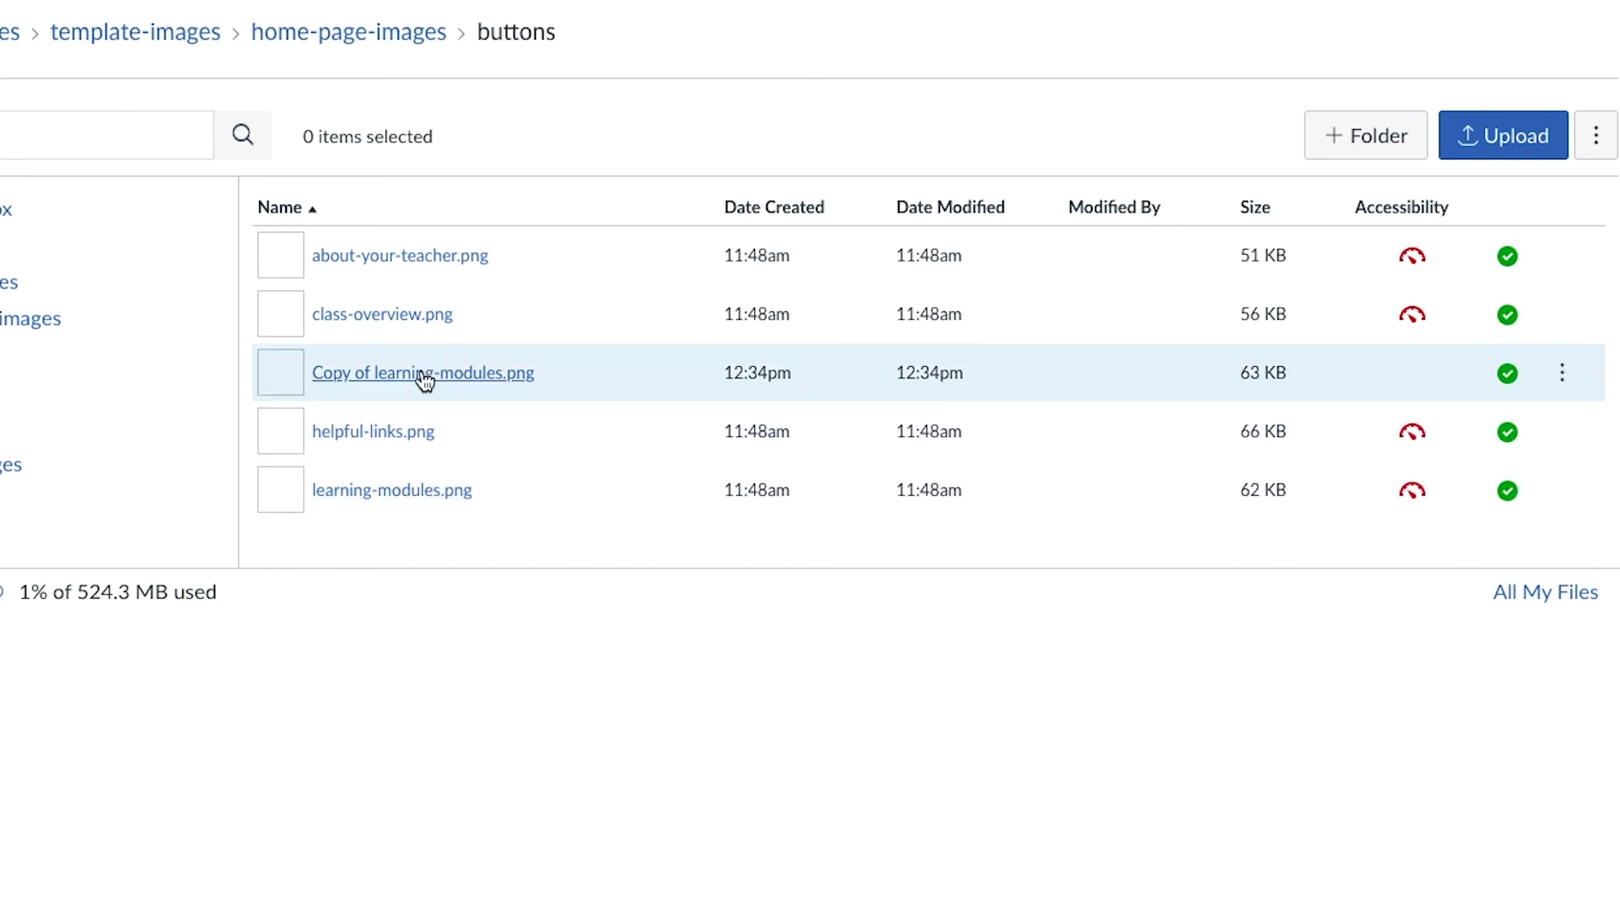
Rename the uploaded file Copy of learning-modules.png as modifiedmodules.png
left_click(1563, 372)
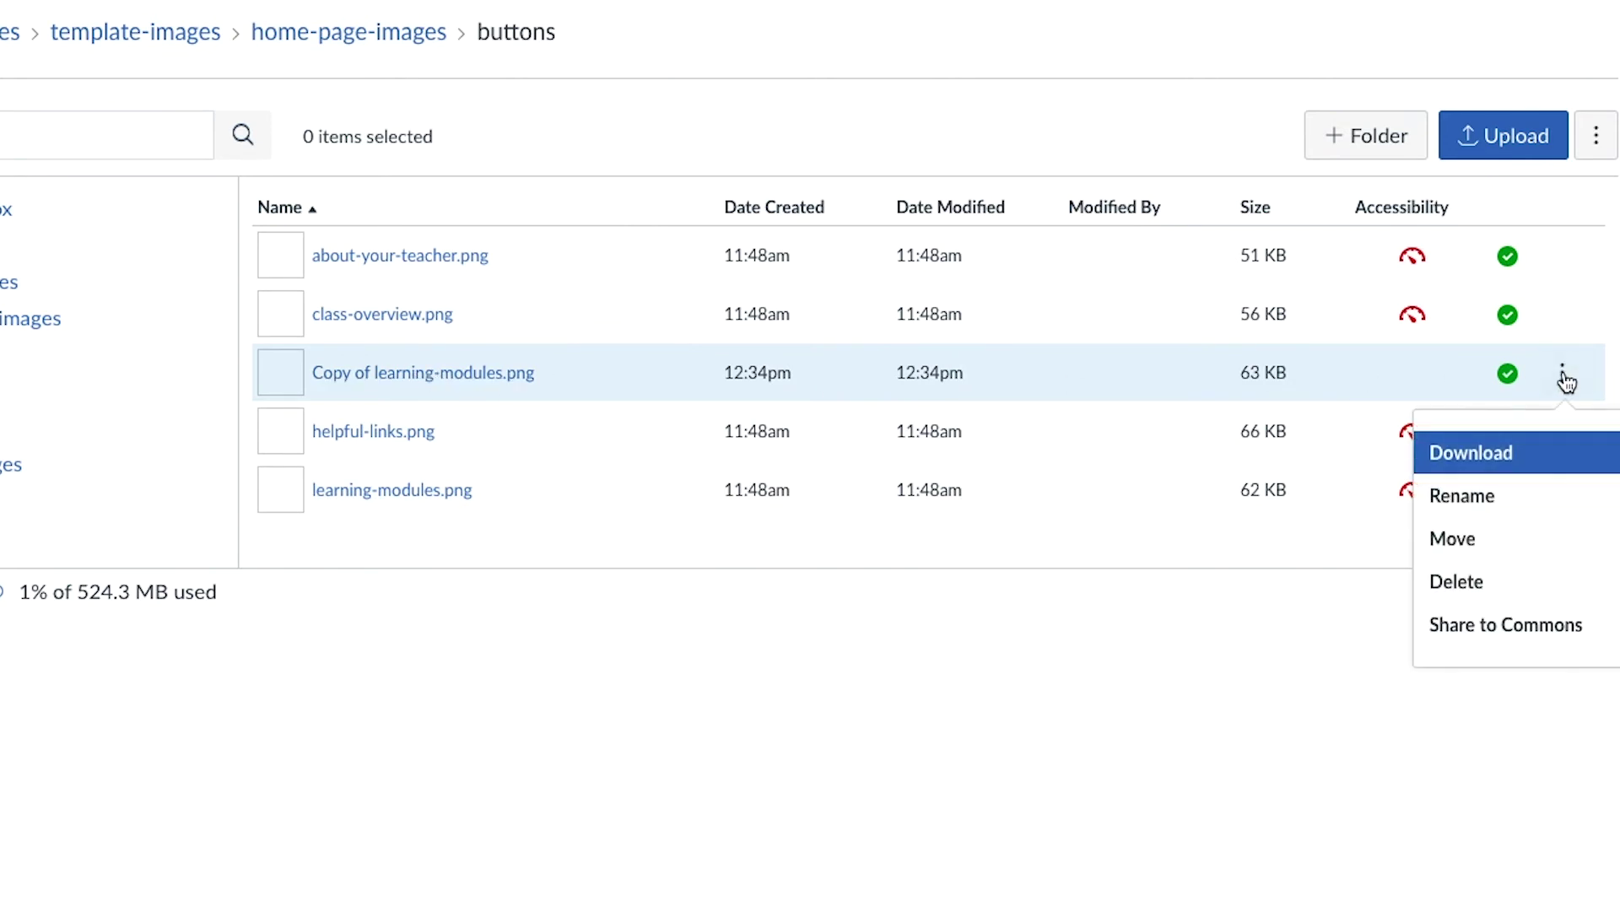
left_click(1493, 496)
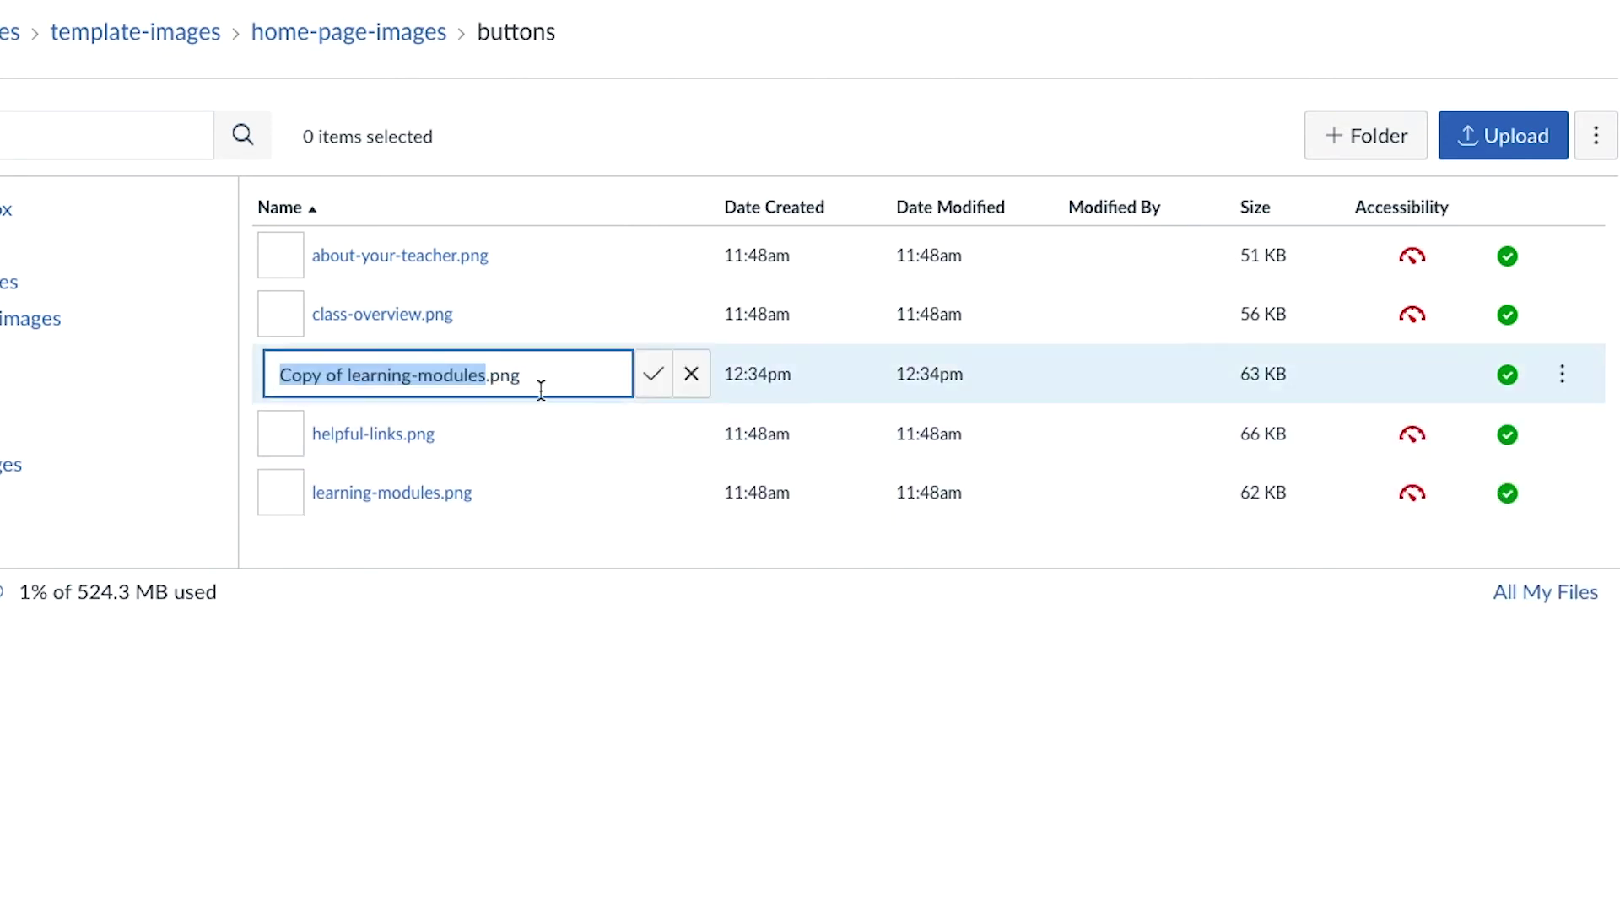
left_click(349, 376)
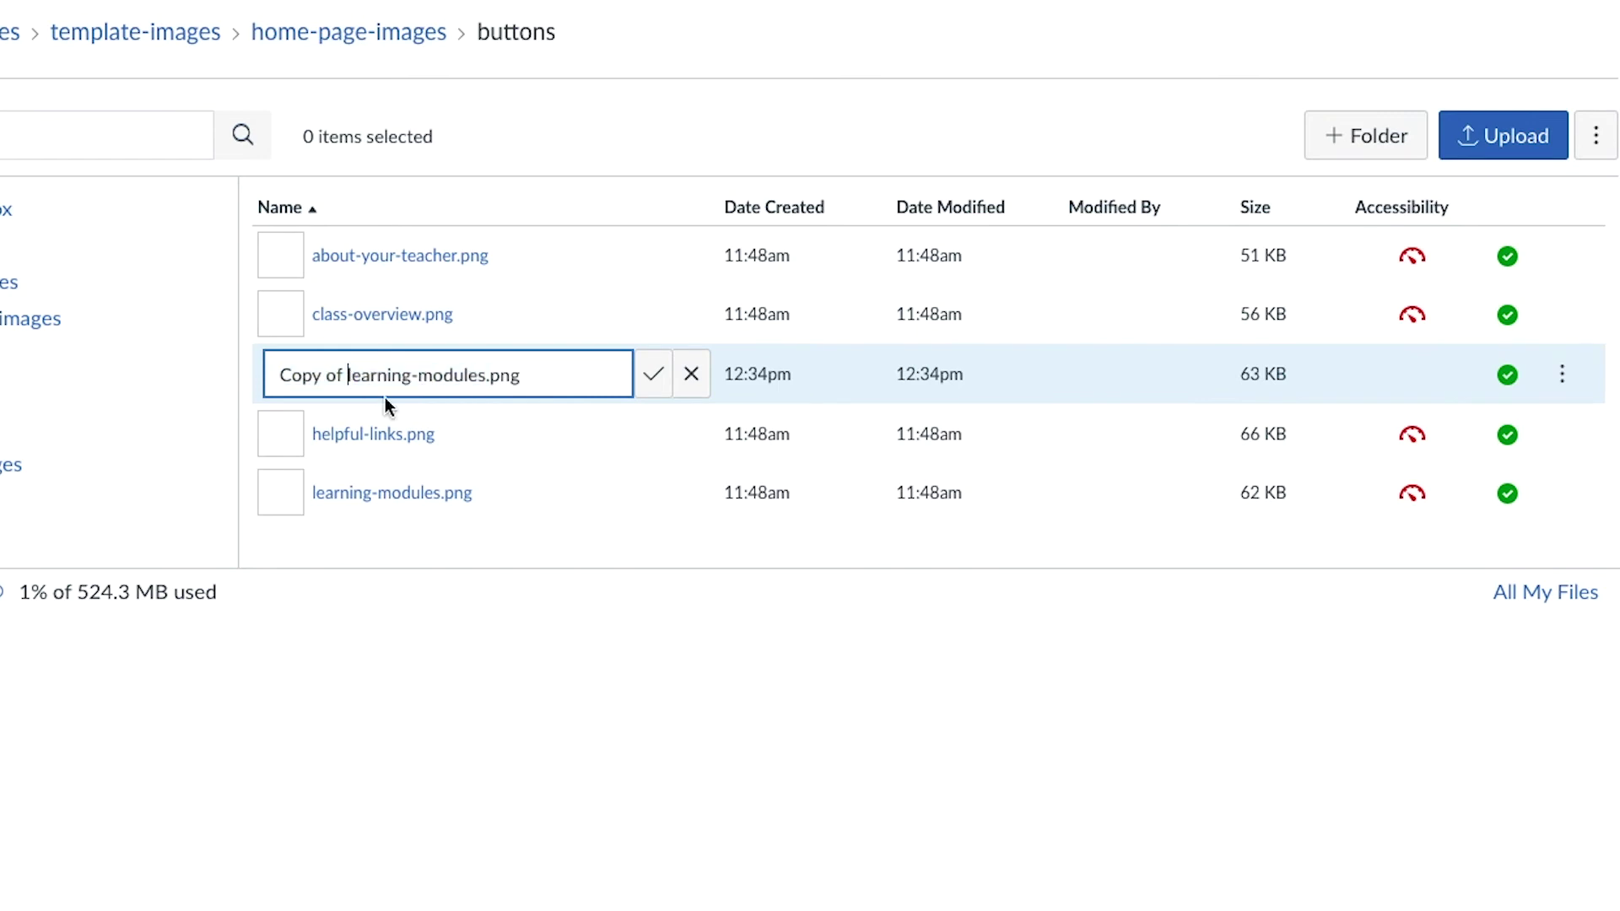
key("BackSpace")
key("BackSpace")
key("BackSpace")
key("BackSpace")
key("BackSpace")
key("BackSpace")
key("BackSpace")
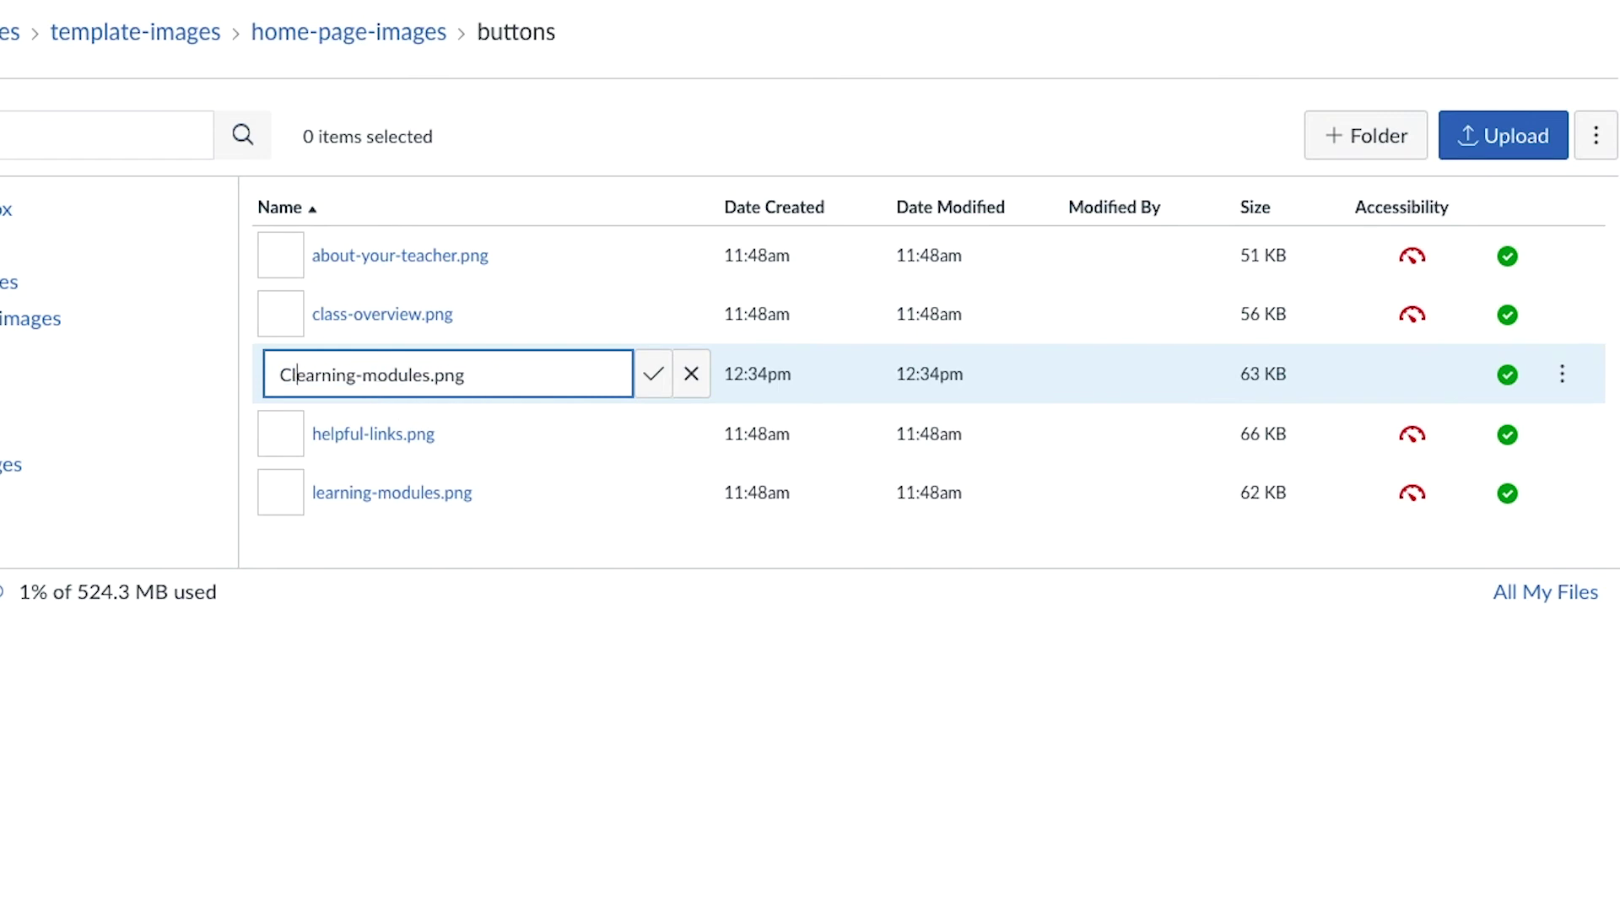
key("Delete")
key("Delete")
key("Delete")
key("Delete")
key("Delete")
key("Delete")
key("Delete")
key("Delete")
key("Delete")
key("BackSpace")
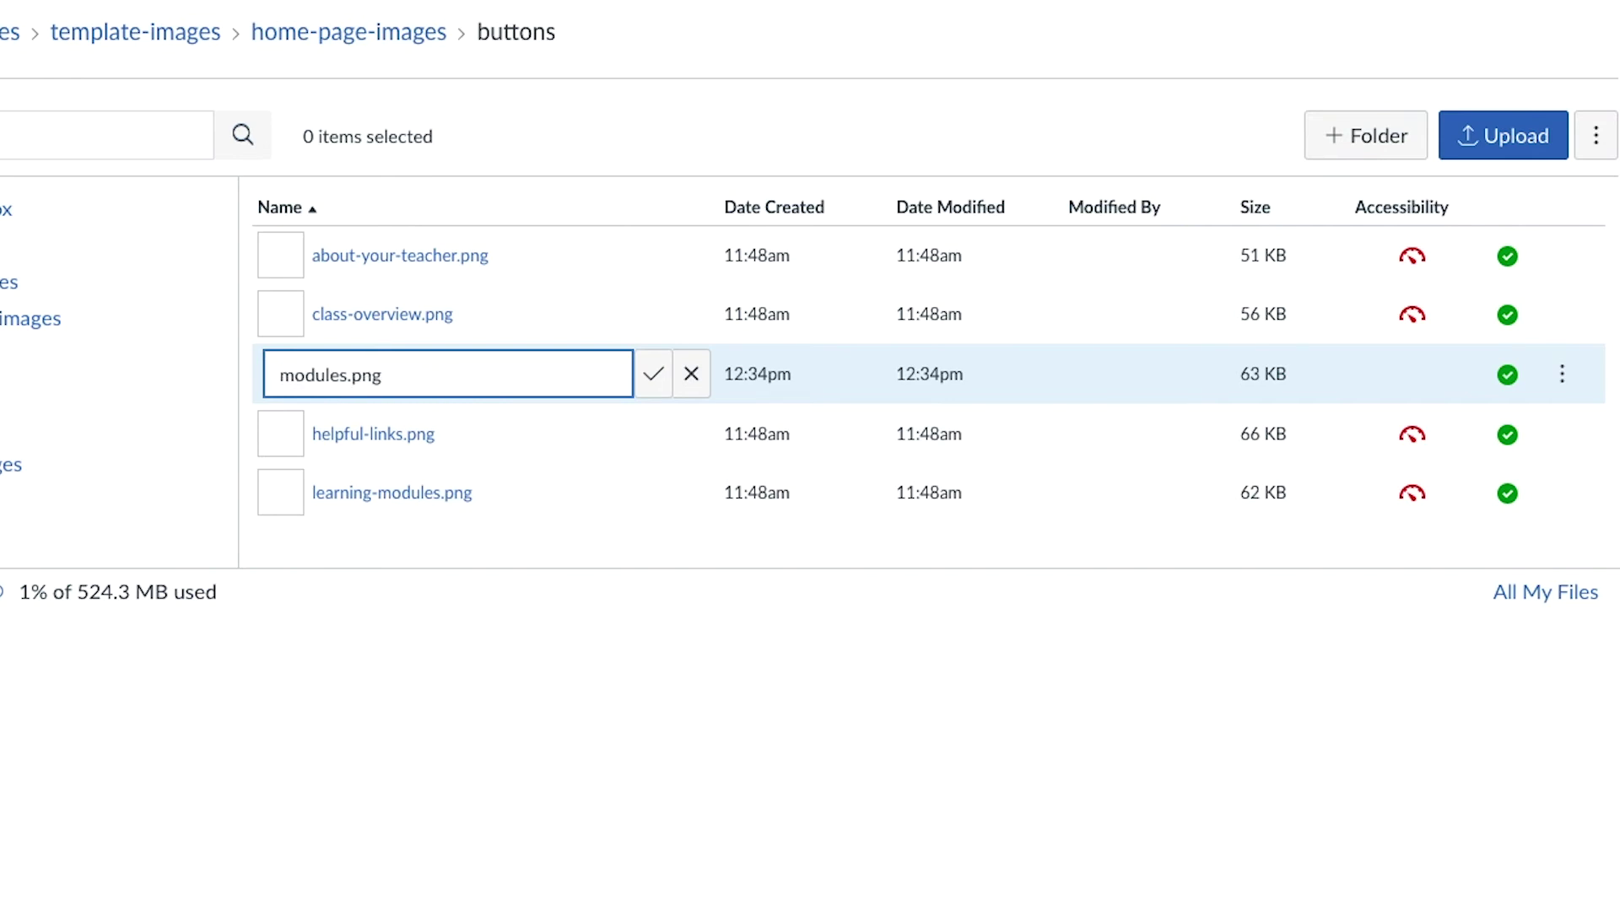
type("cp")
key("BackSpace")
key("BackSpace")
type("modifi")
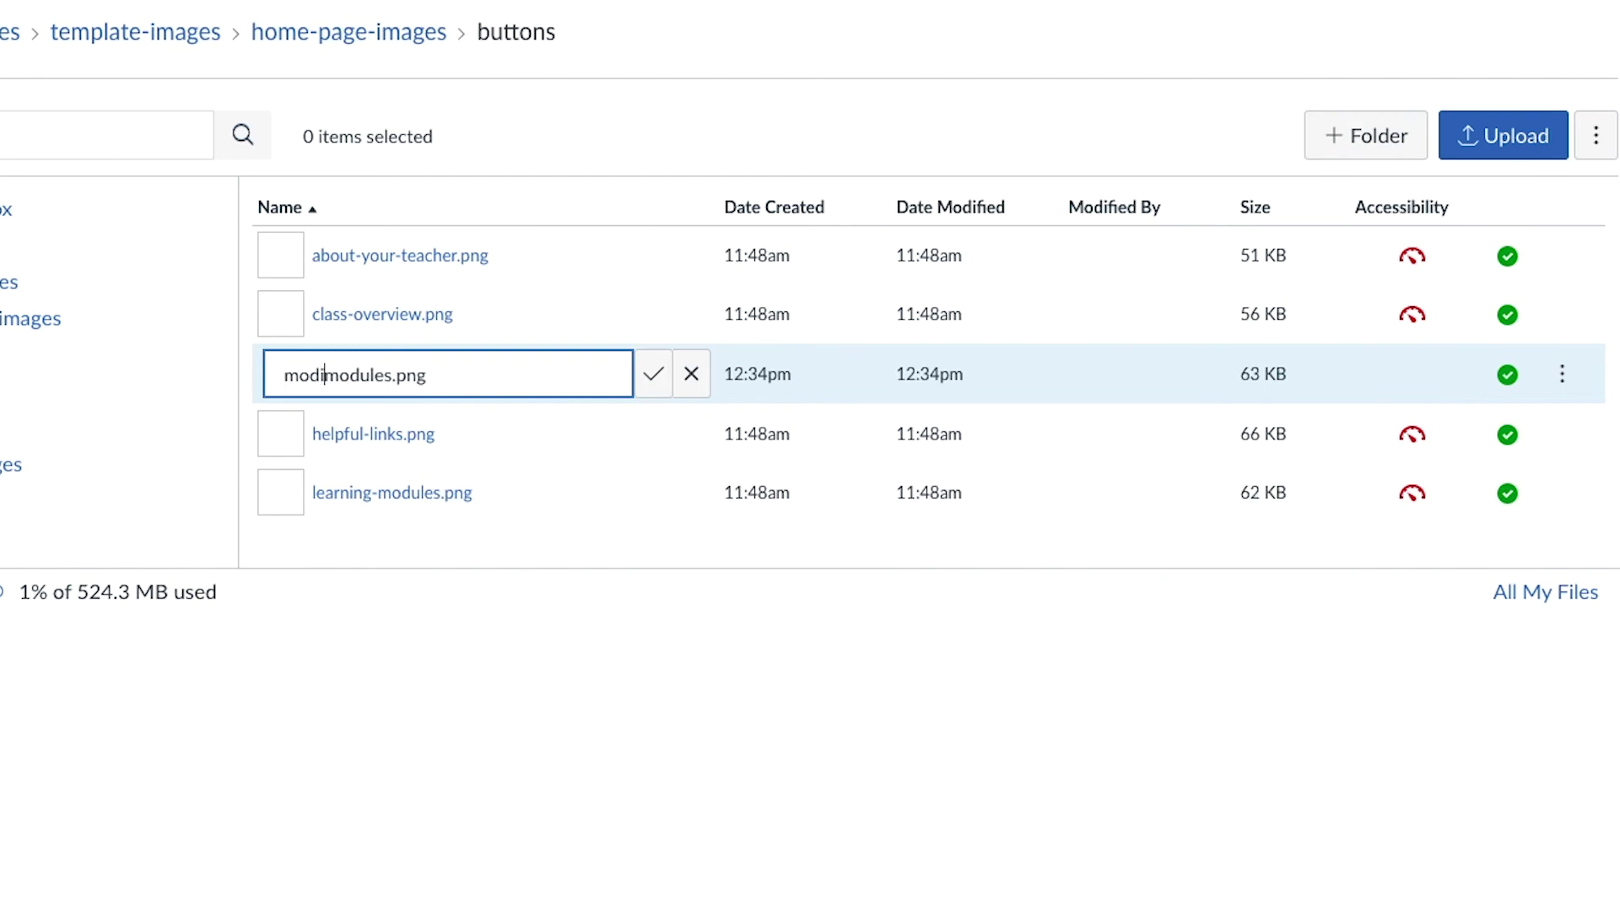
type("ed")
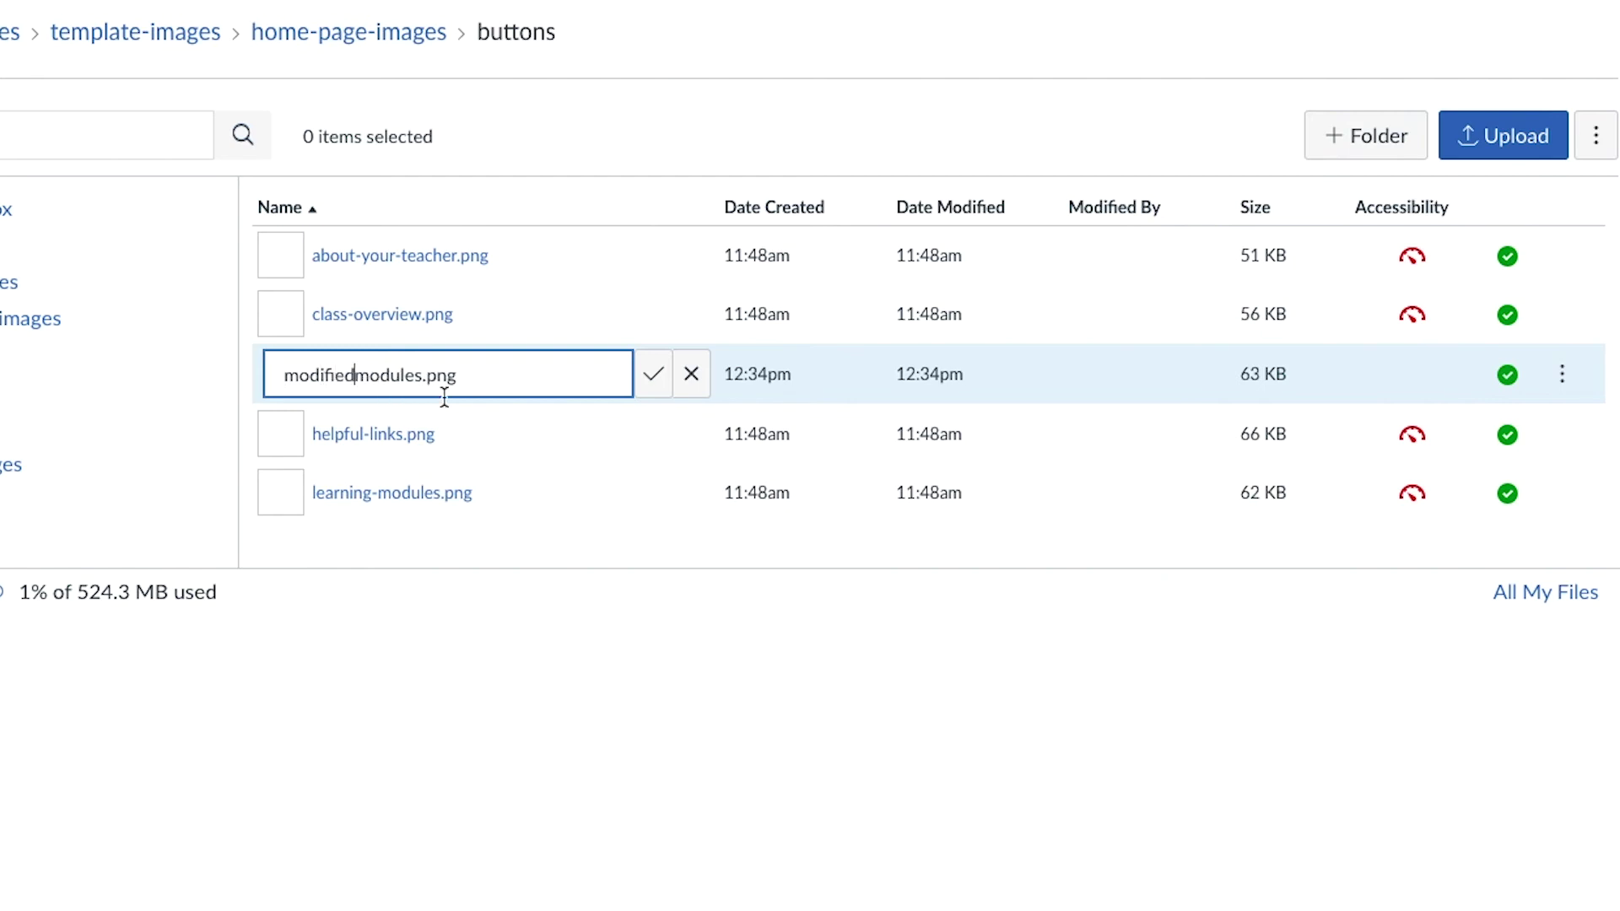
left_click(653, 374)
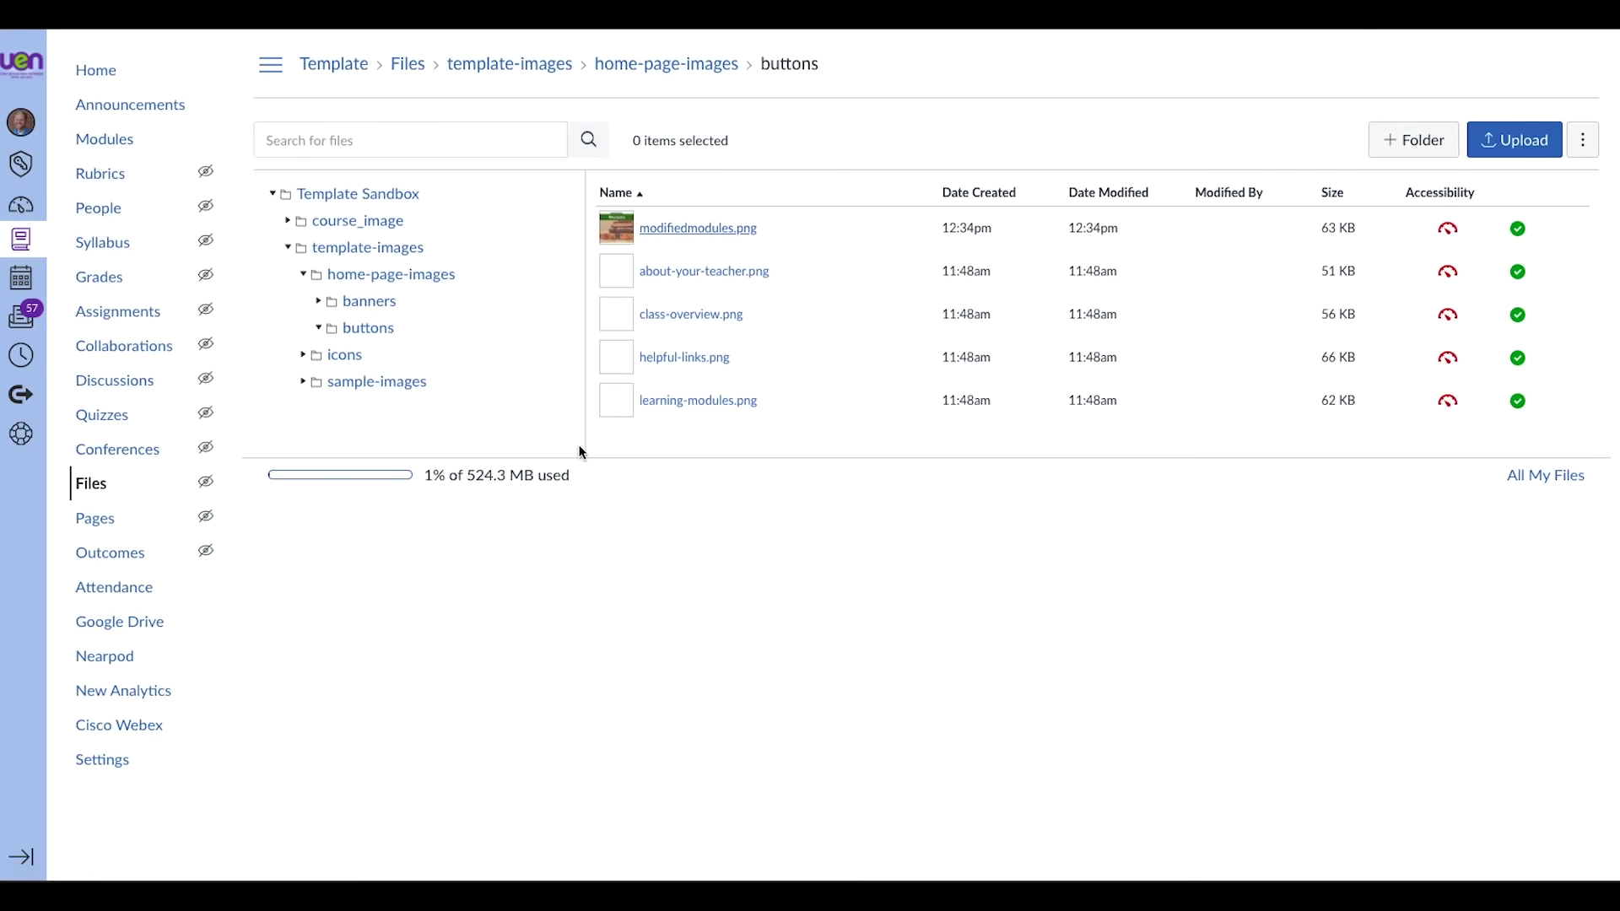
Return to the course home page, check its Quick Access buttons and open the page for editing
left_click(97, 73)
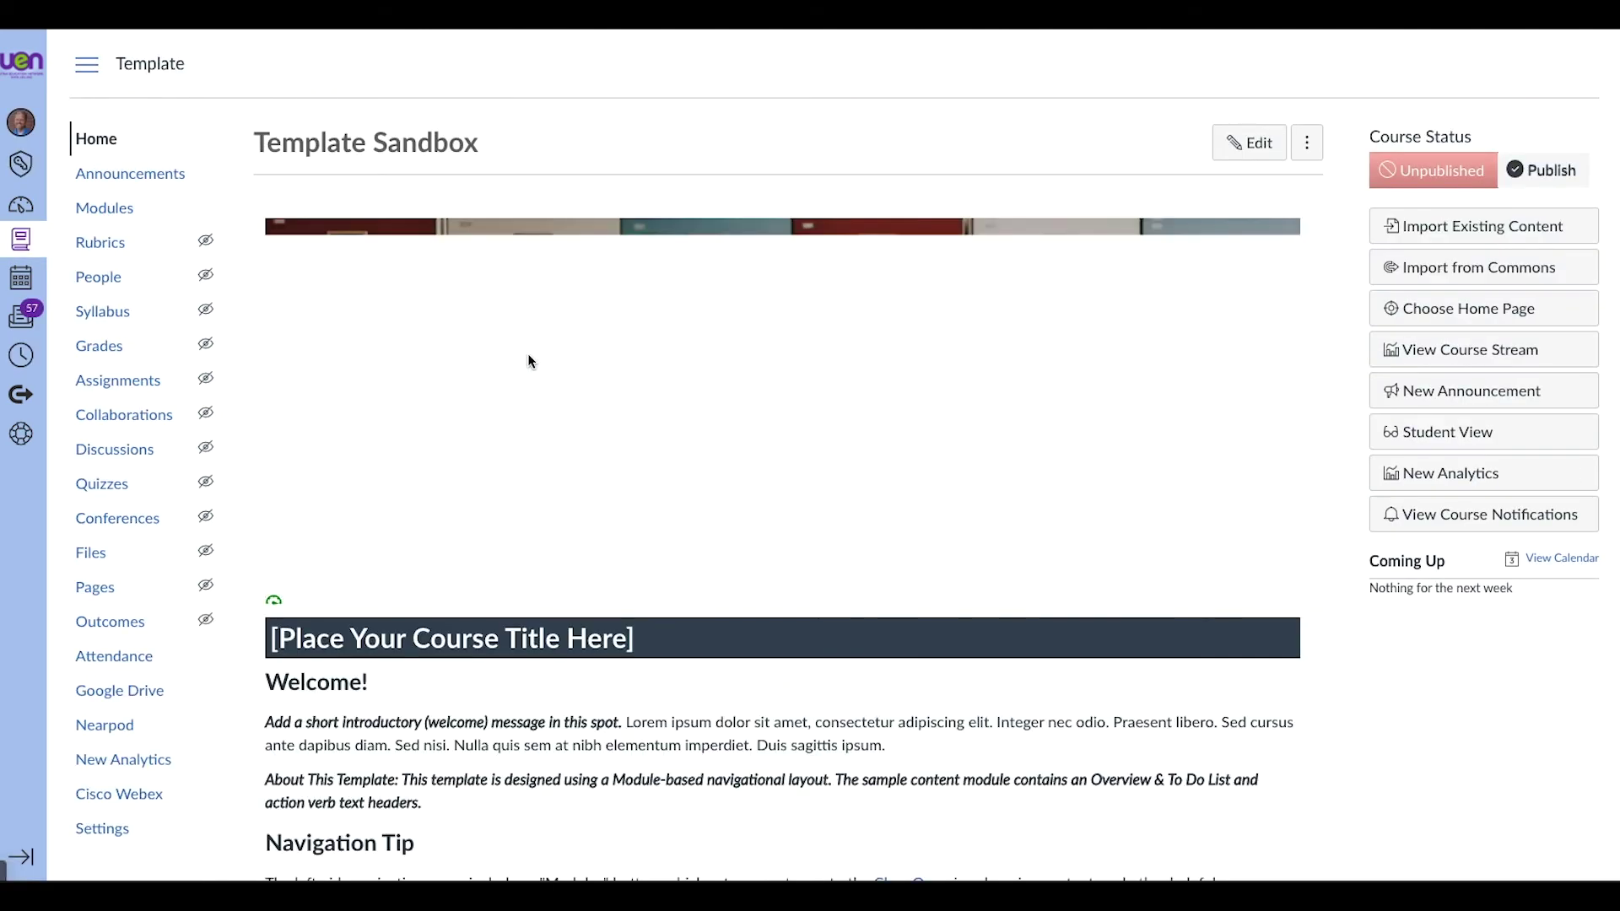
scroll(528, 353, "down", 1)
scroll(528, 355, "down", 5)
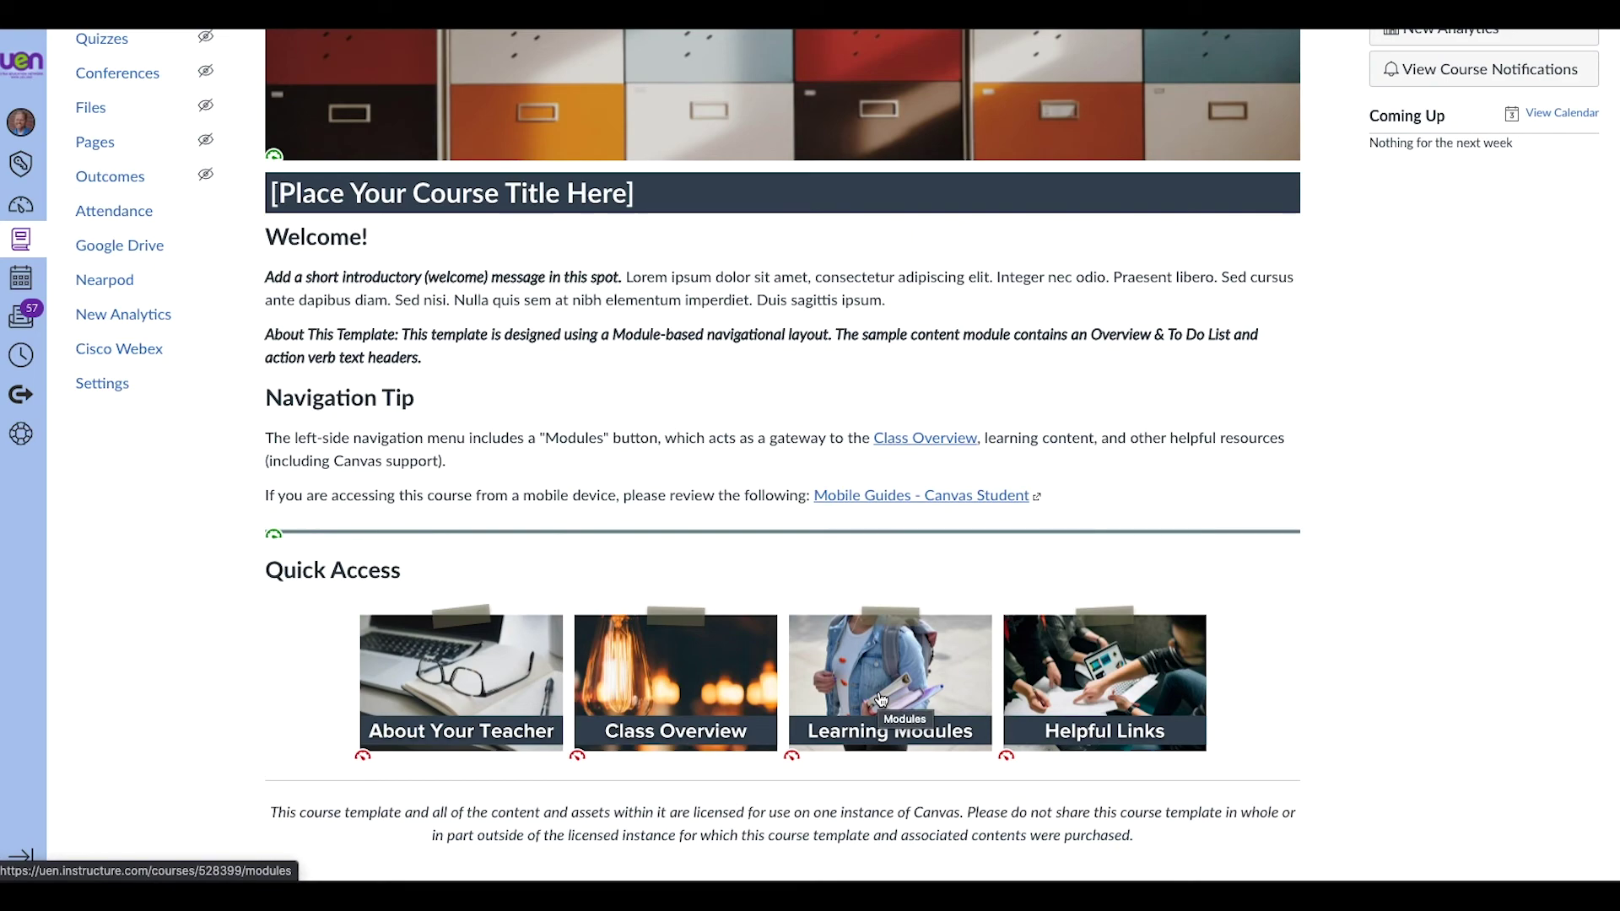
scroll(881, 699, "up", 5)
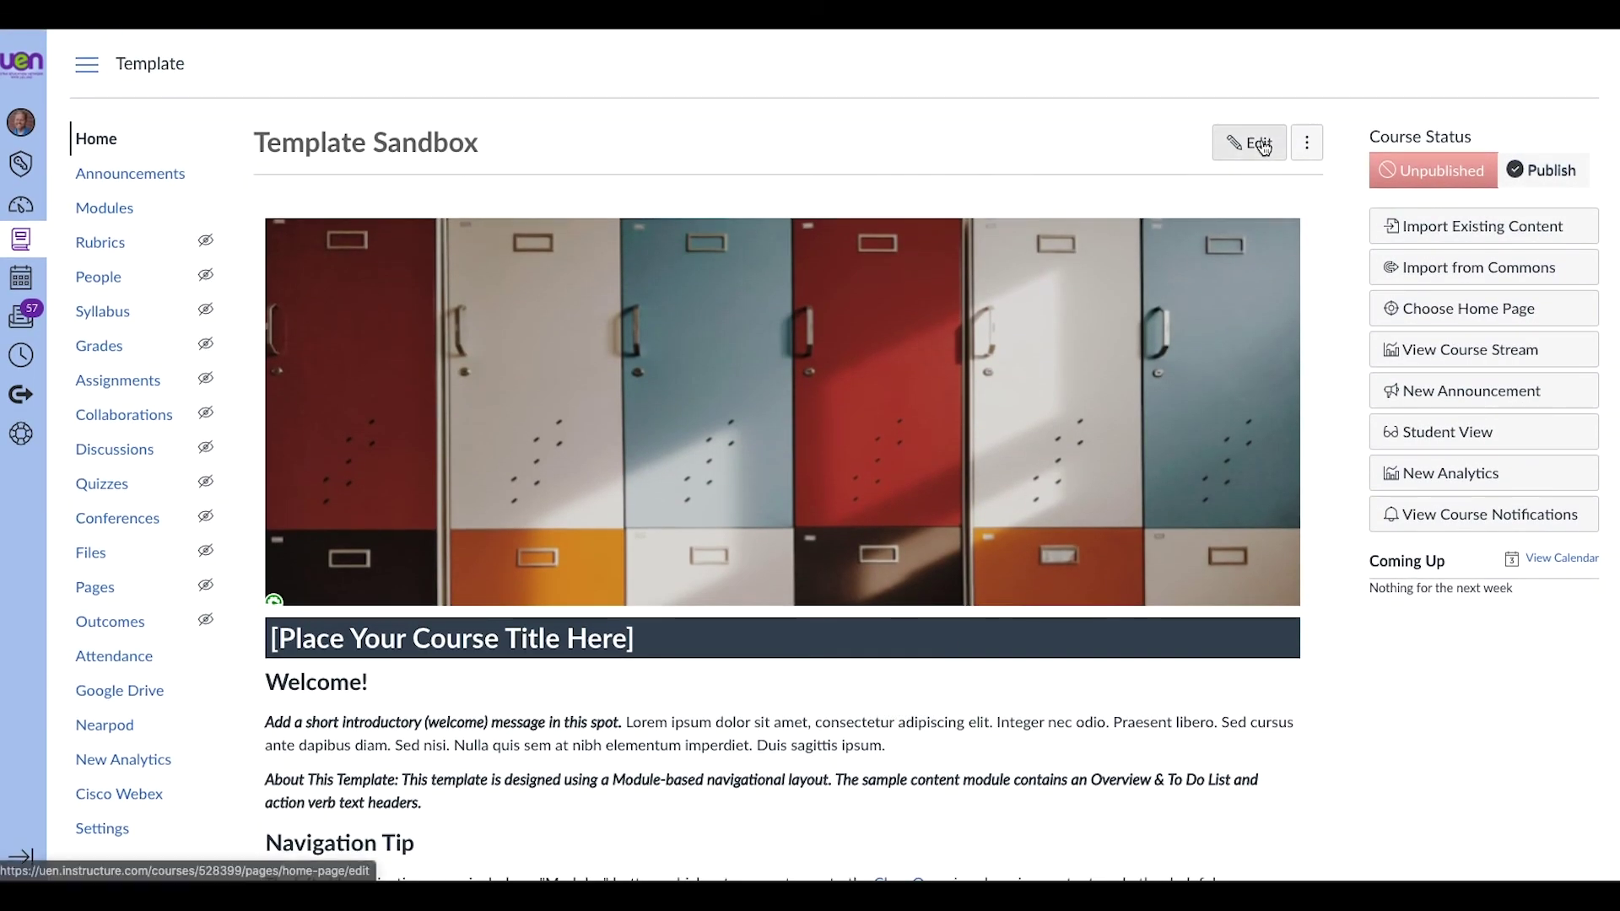
left_click(1262, 145)
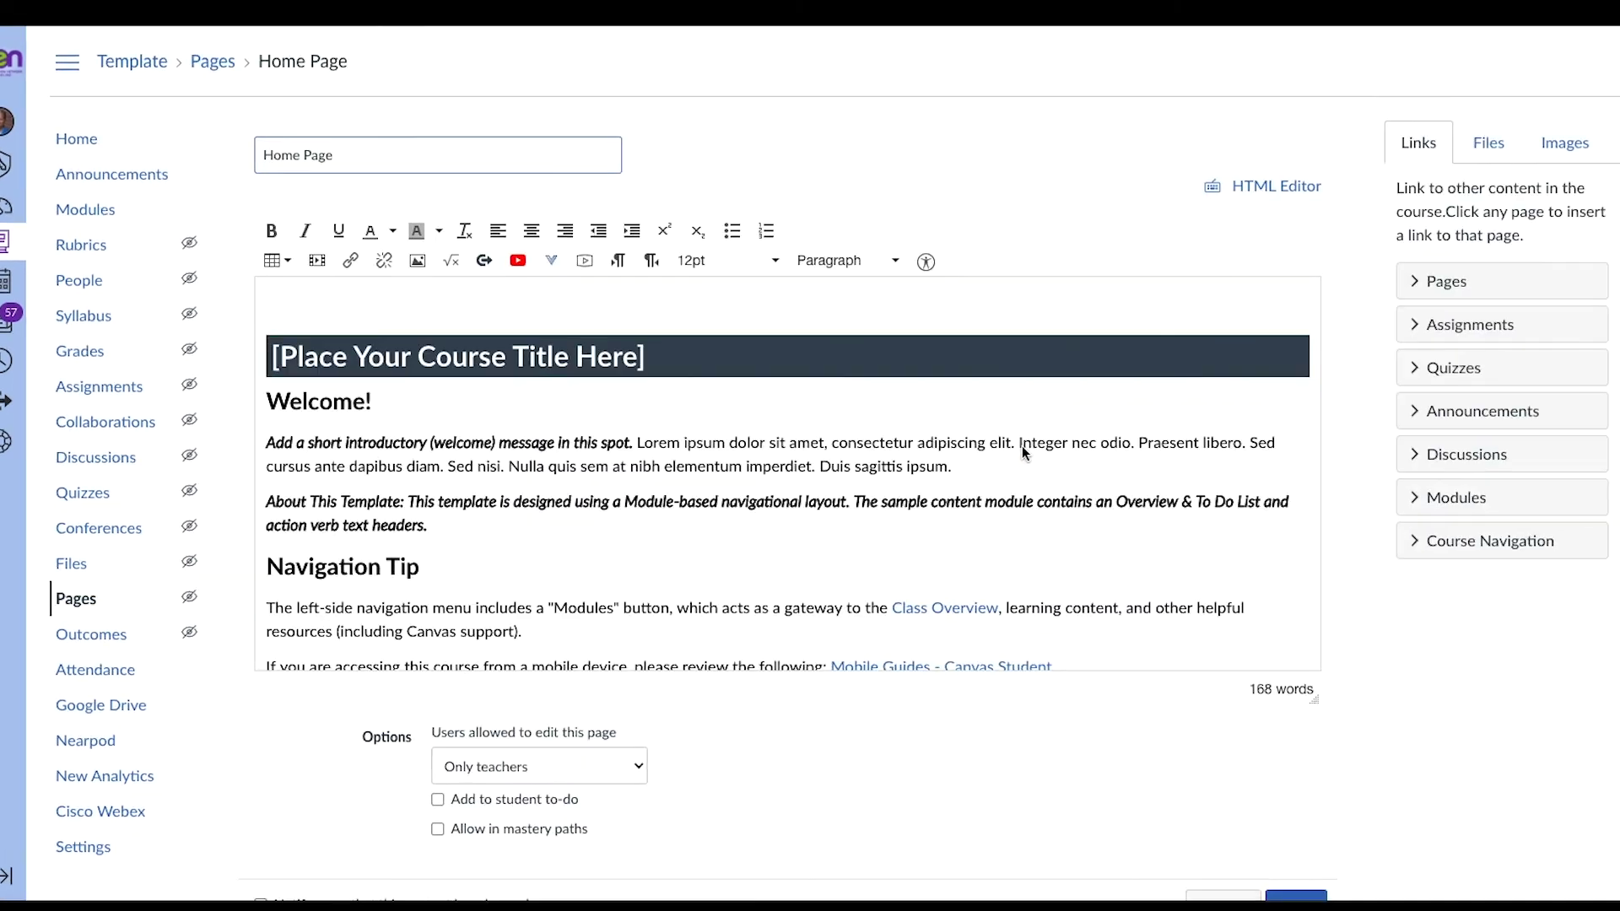
Delete the Learning Modules button image from the Quick Access row of the home page
scroll(1022, 453, "down", 10)
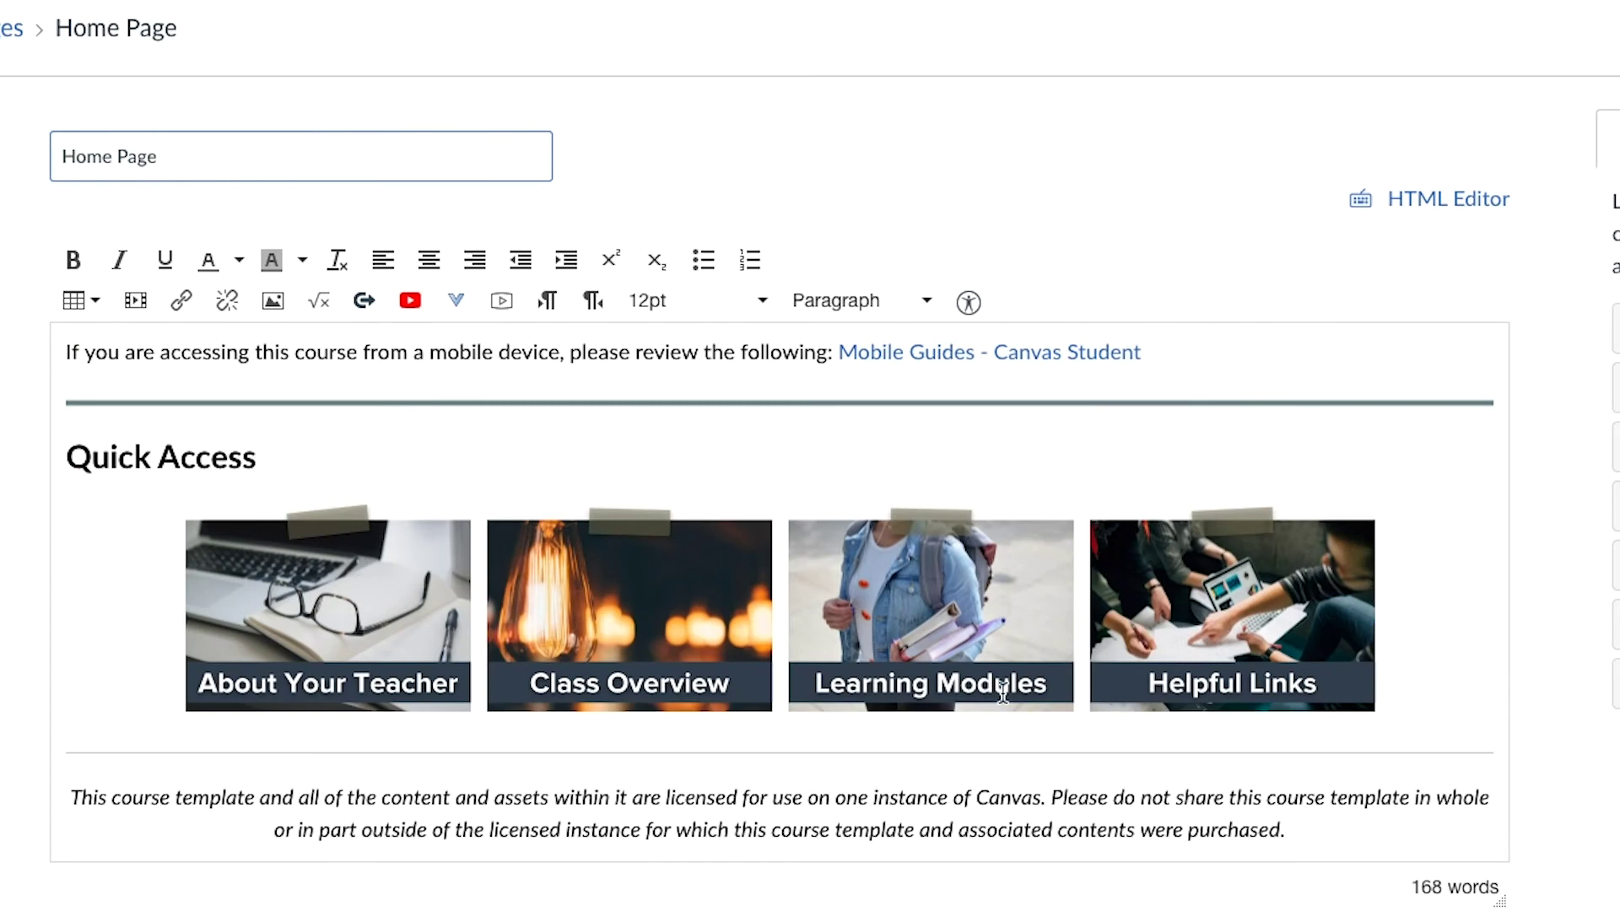
left_click(966, 619)
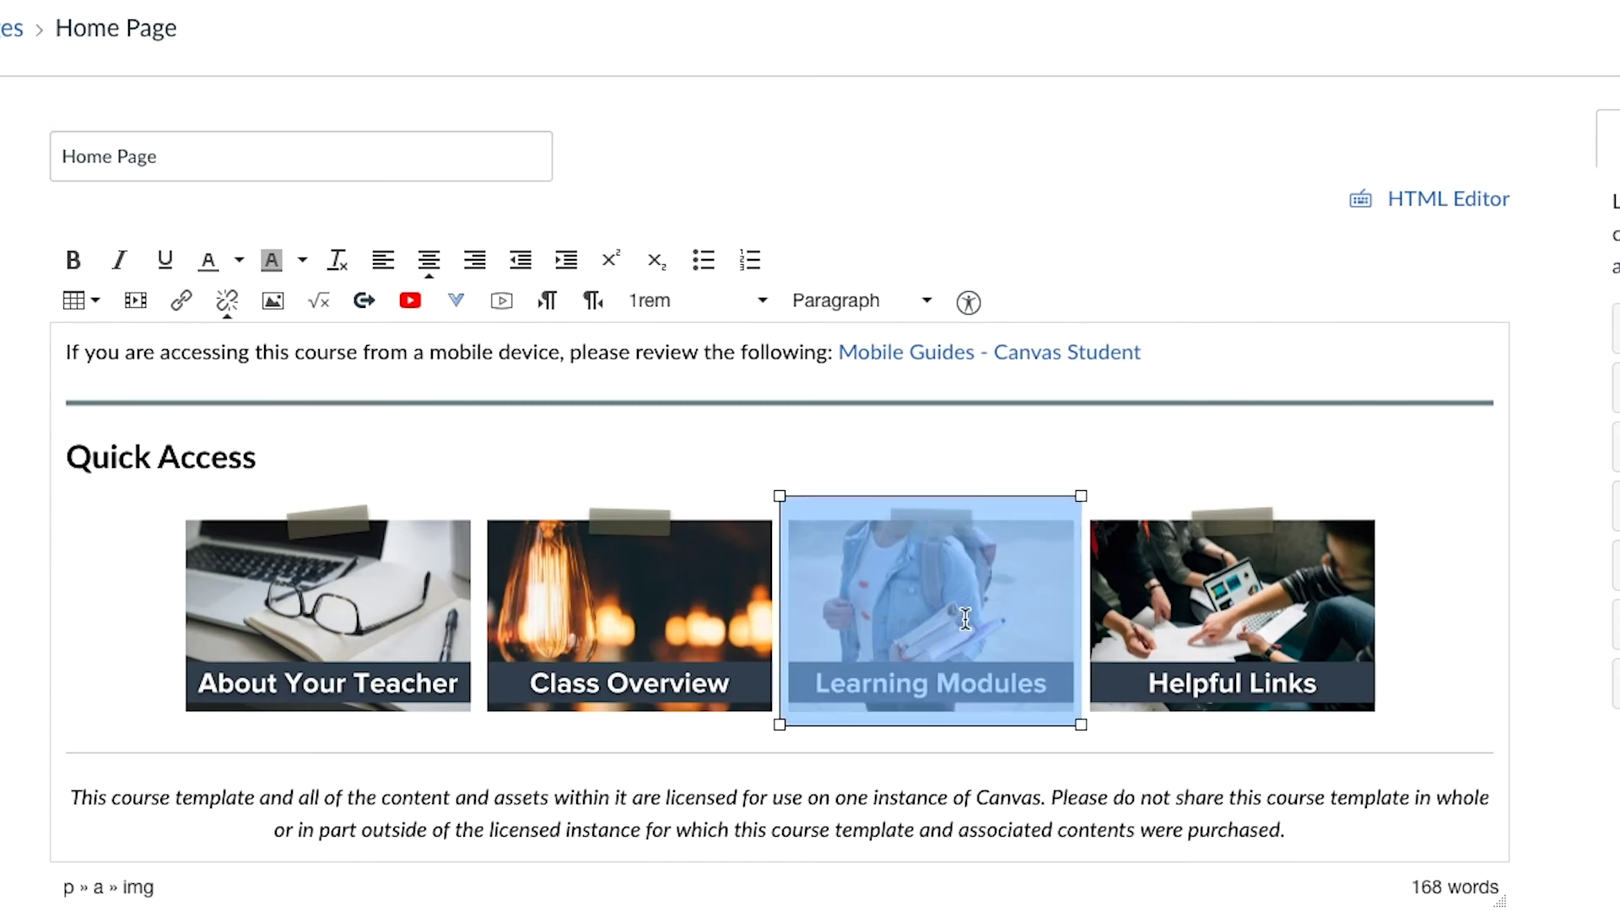
key("Delete")
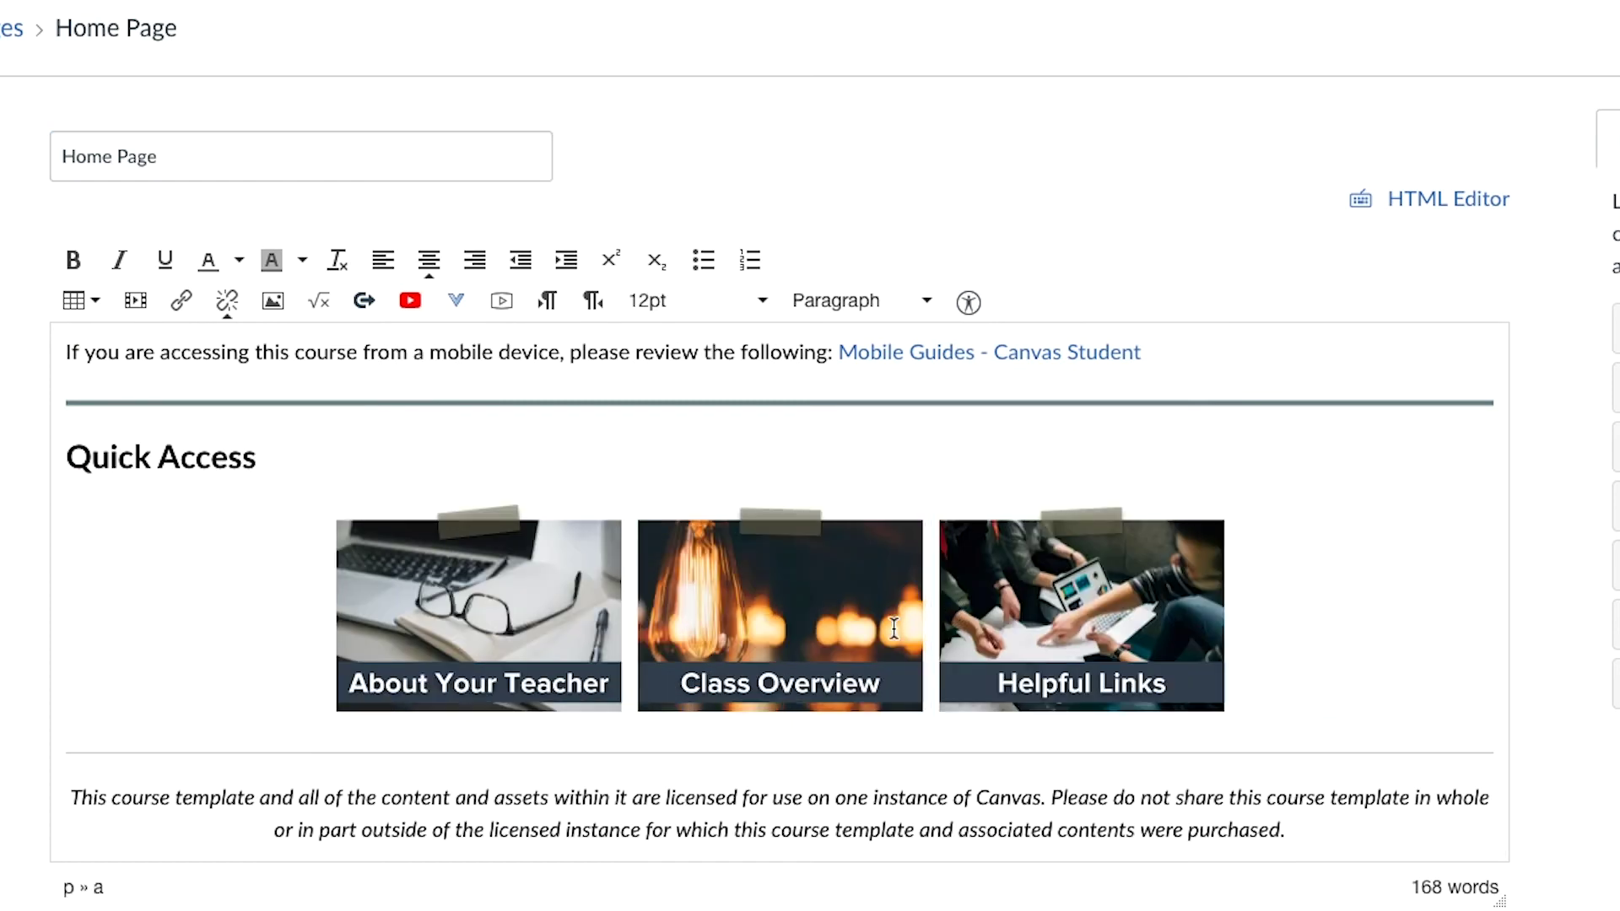
Start inserting a Canvas image and open the course files folder template-images > home-page-images > buttons as its source
left_click(274, 304)
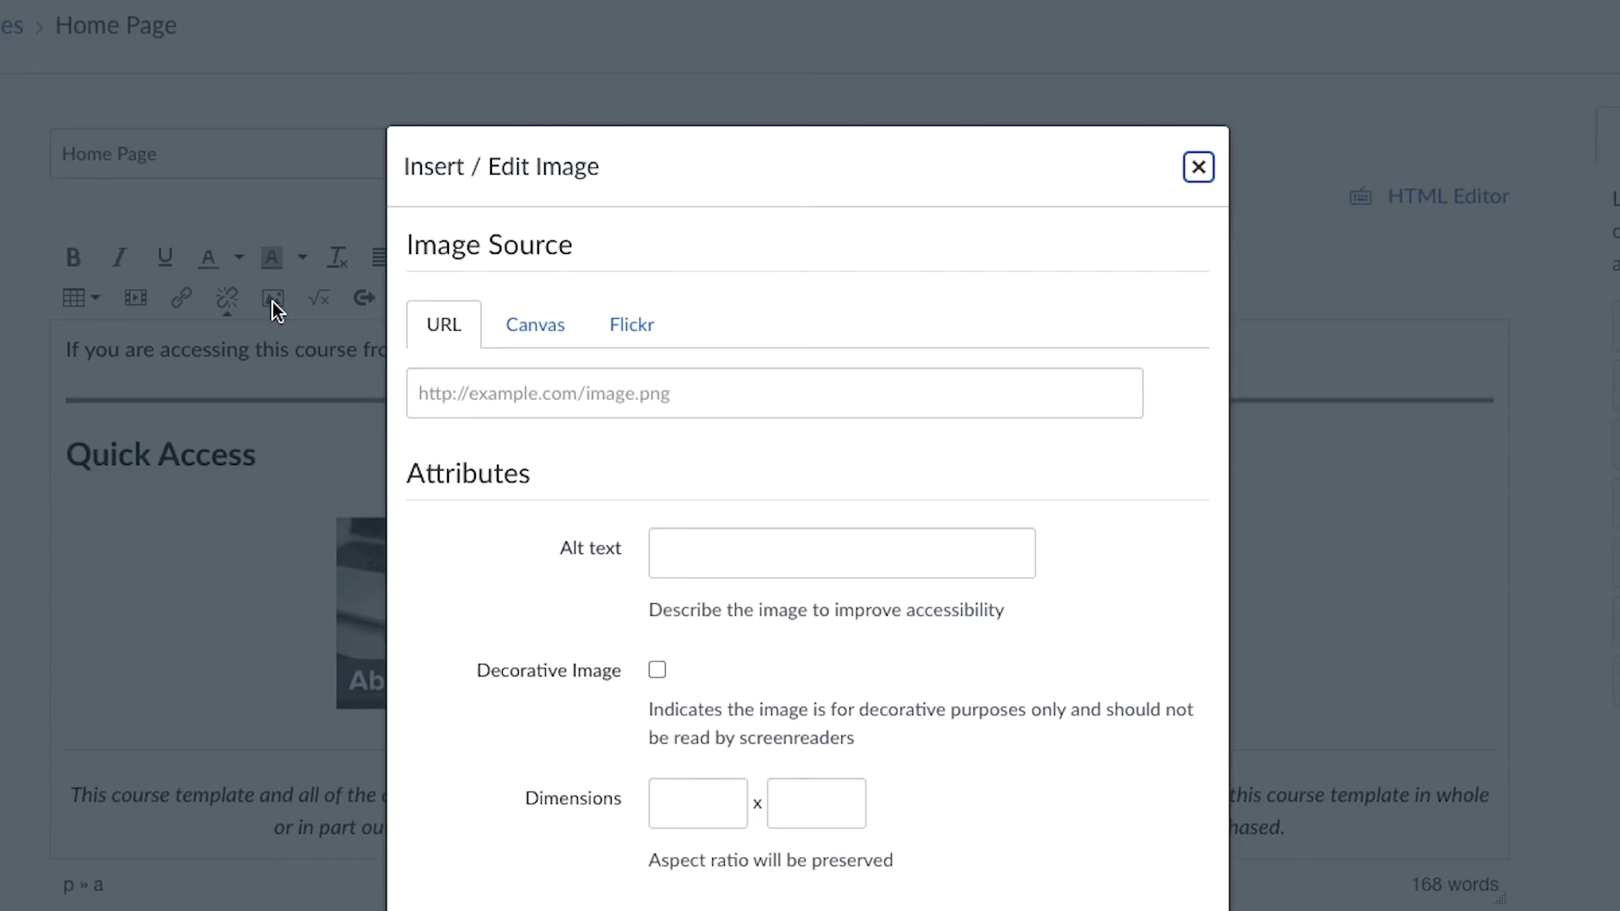
left_click(549, 337)
left_click(439, 458)
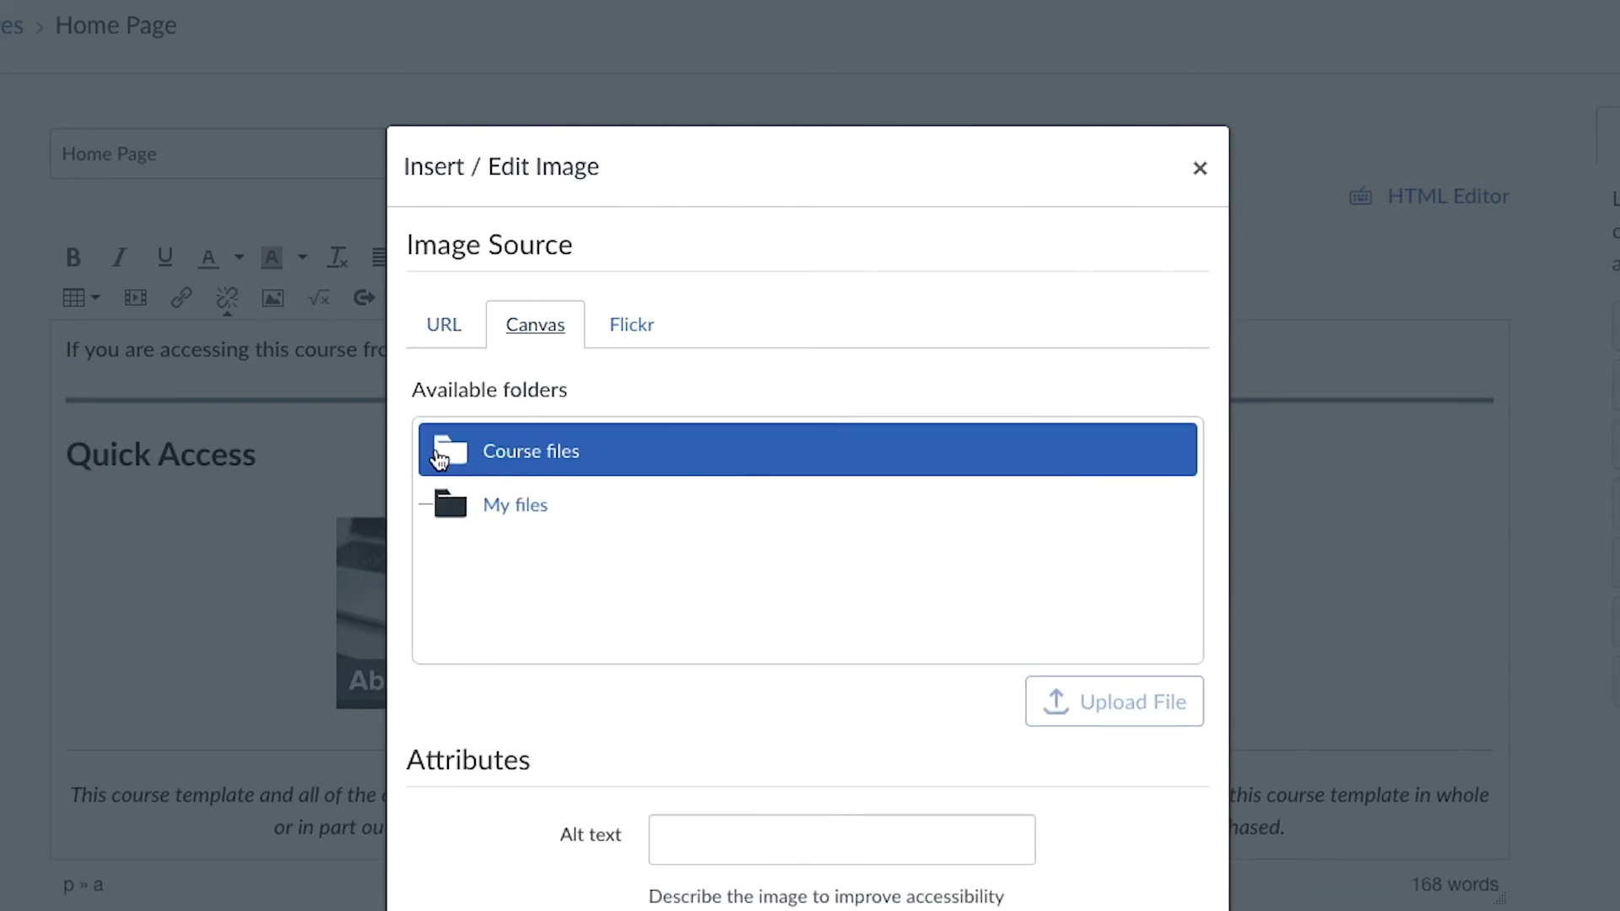
left_click(496, 570)
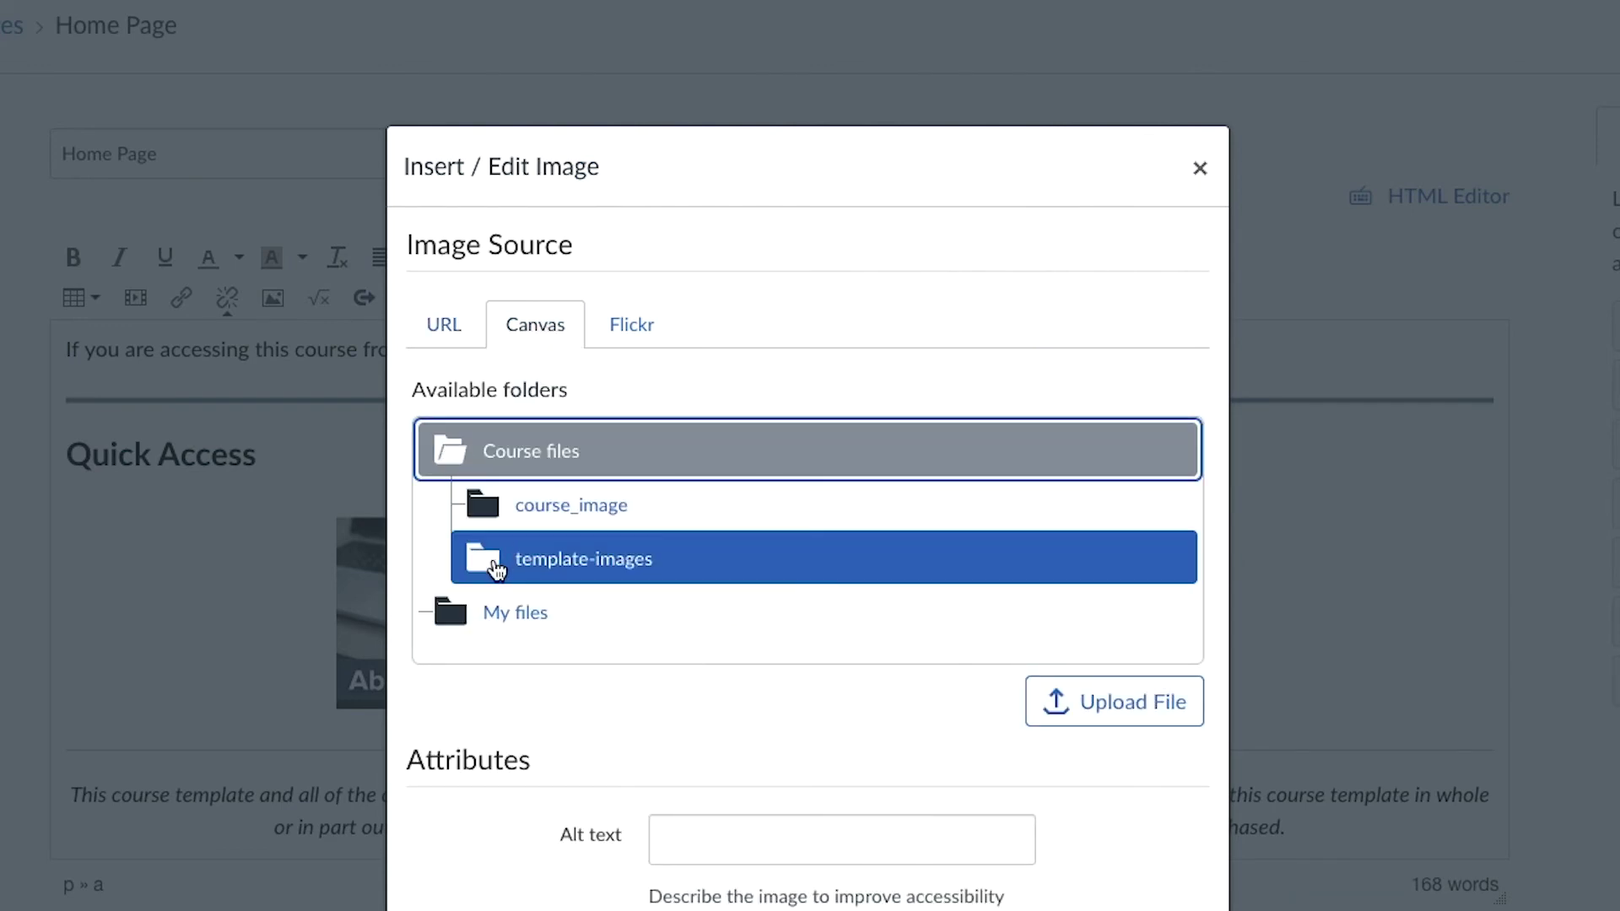
left_click(496, 570)
scroll(542, 543, "down", 2)
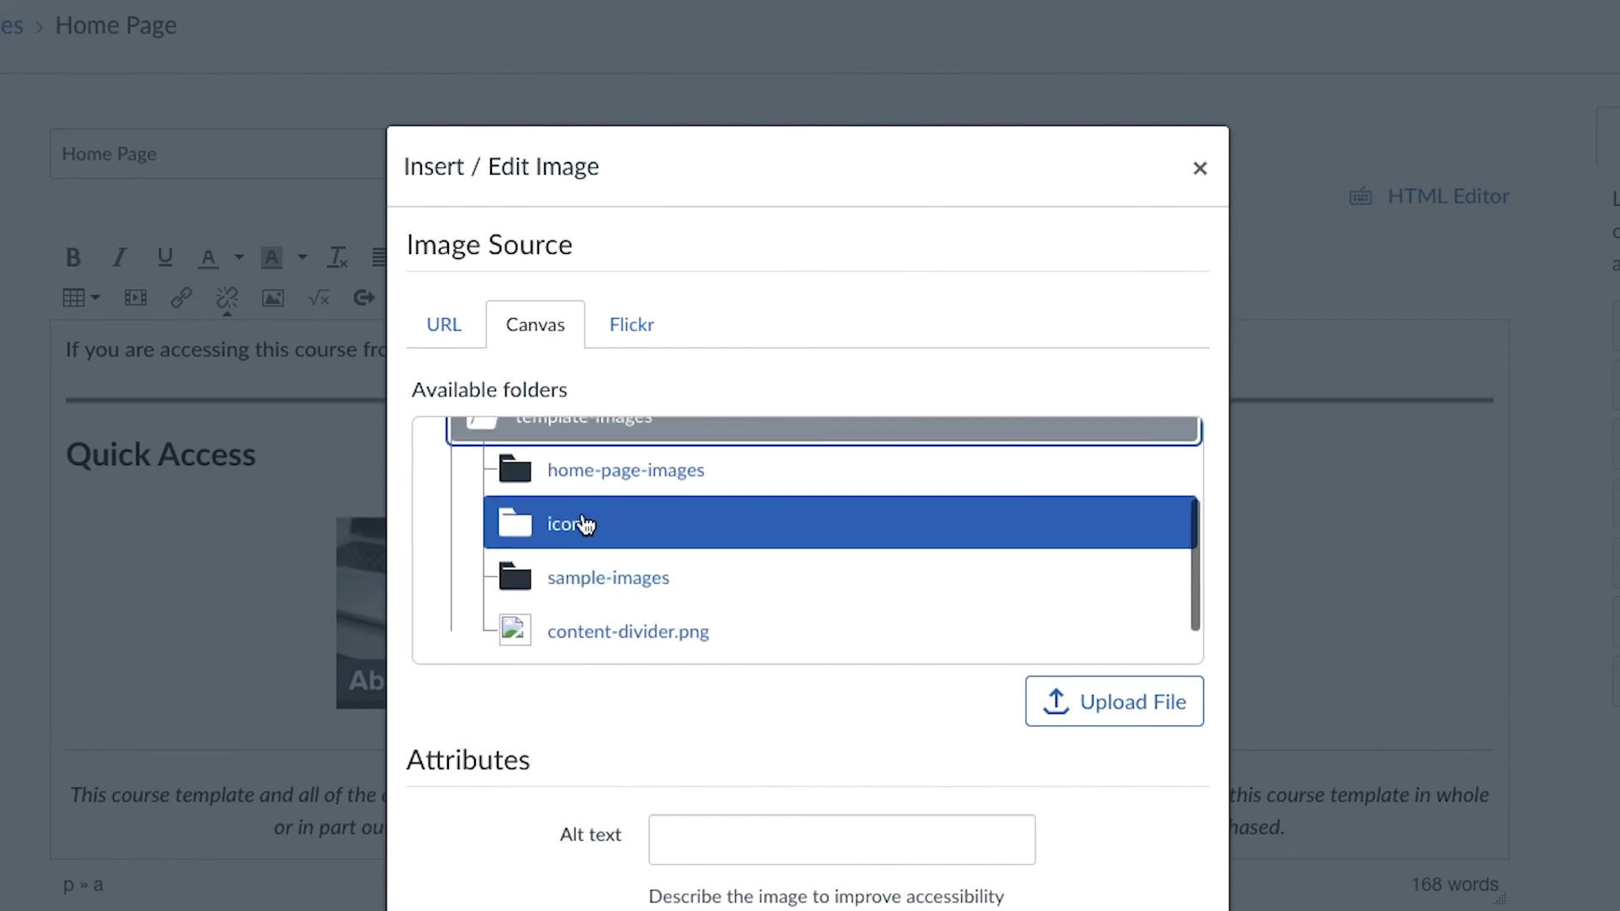
left_click(527, 478)
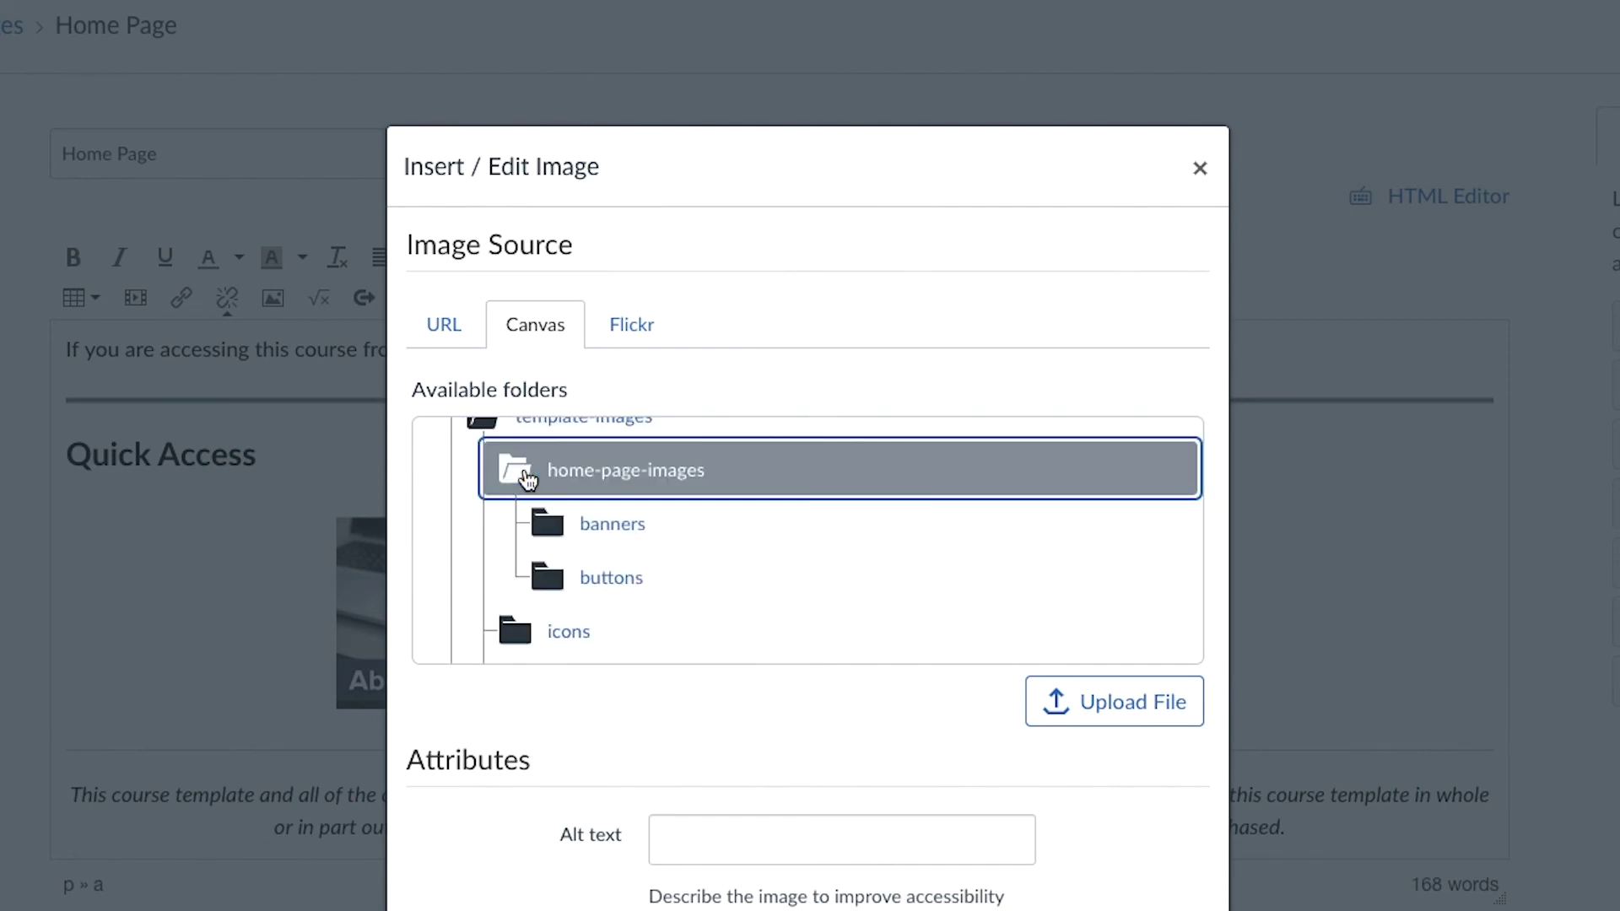
left_click(544, 574)
scroll(688, 583, "down", 1)
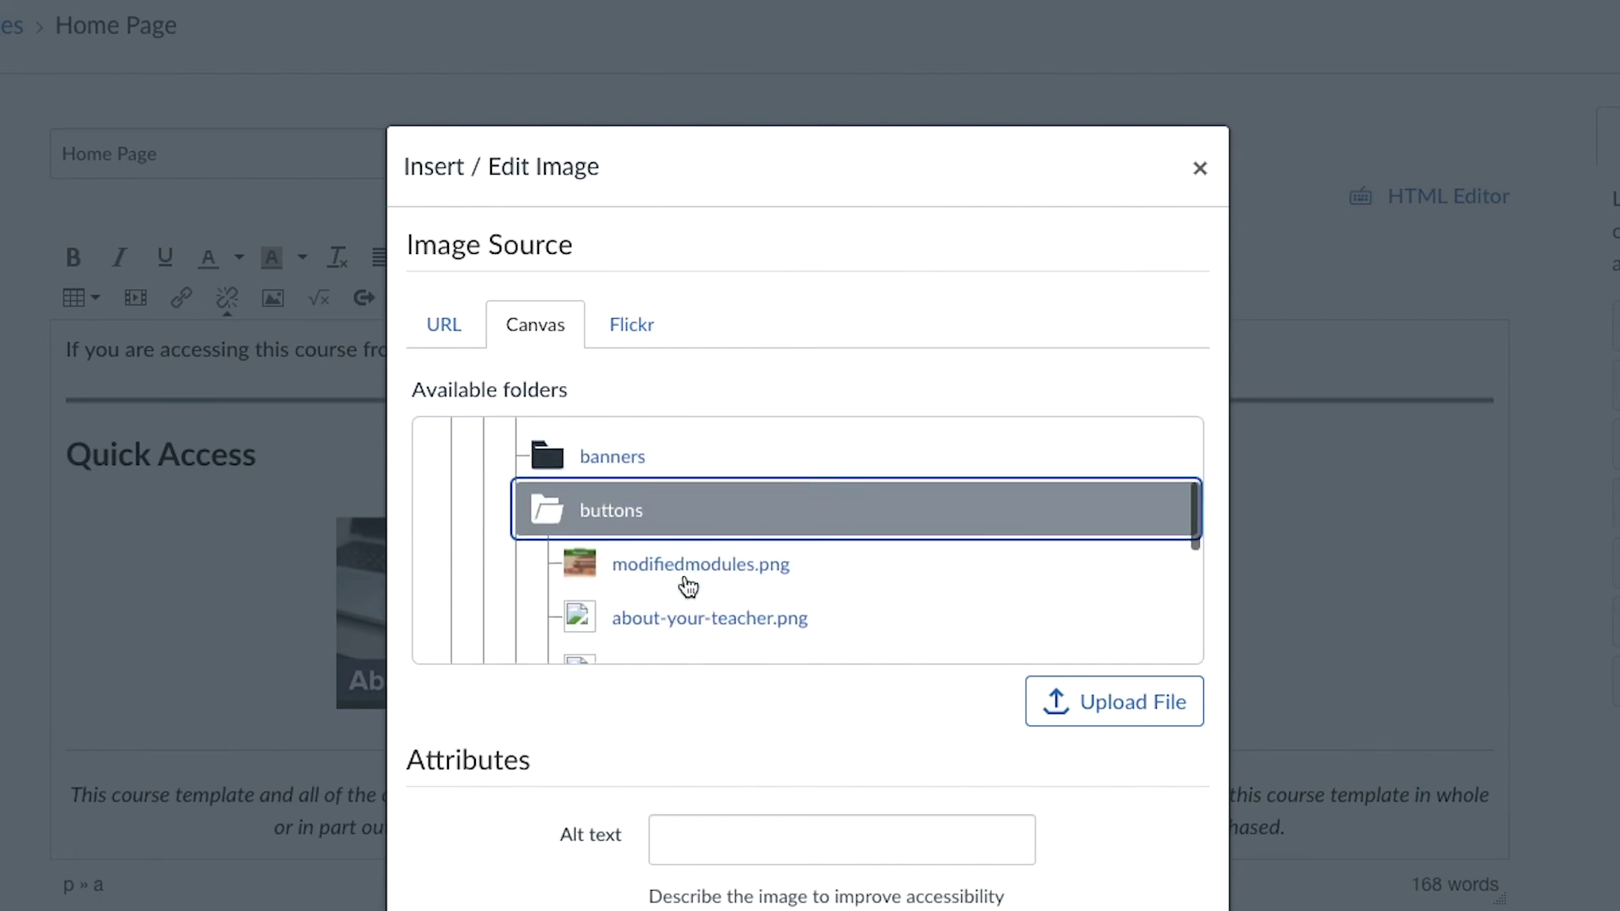
Choose modifiedmodules.png as the image source and insert it between the Class Overview and Helpful Links buttons
left_click(688, 564)
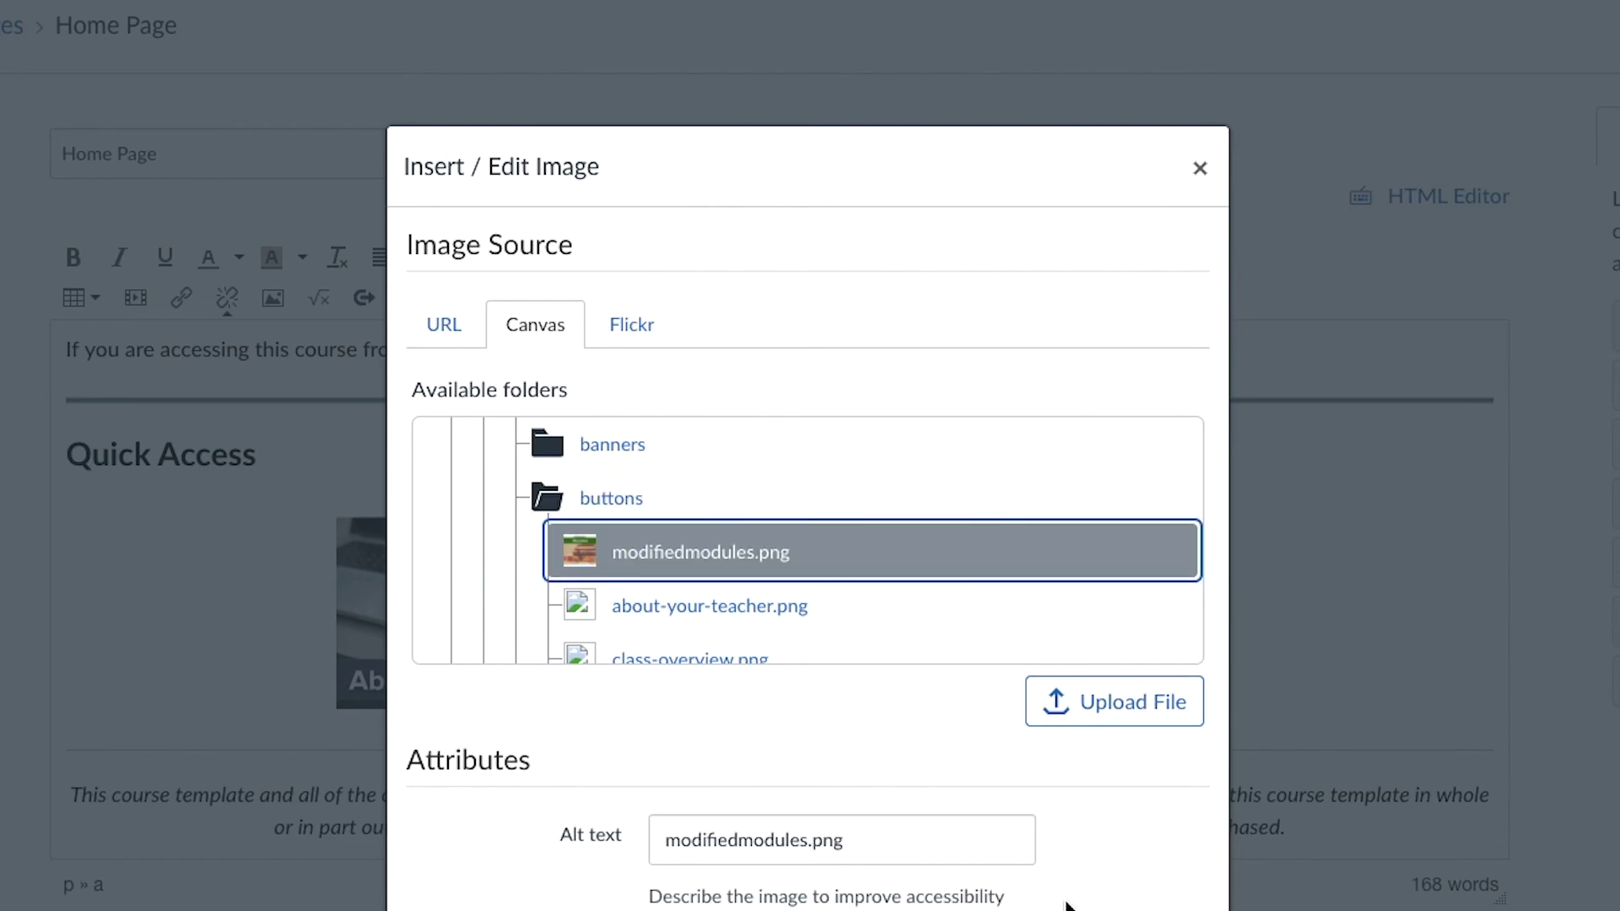
scroll(1068, 902, "down", 2)
double_click(992, 460)
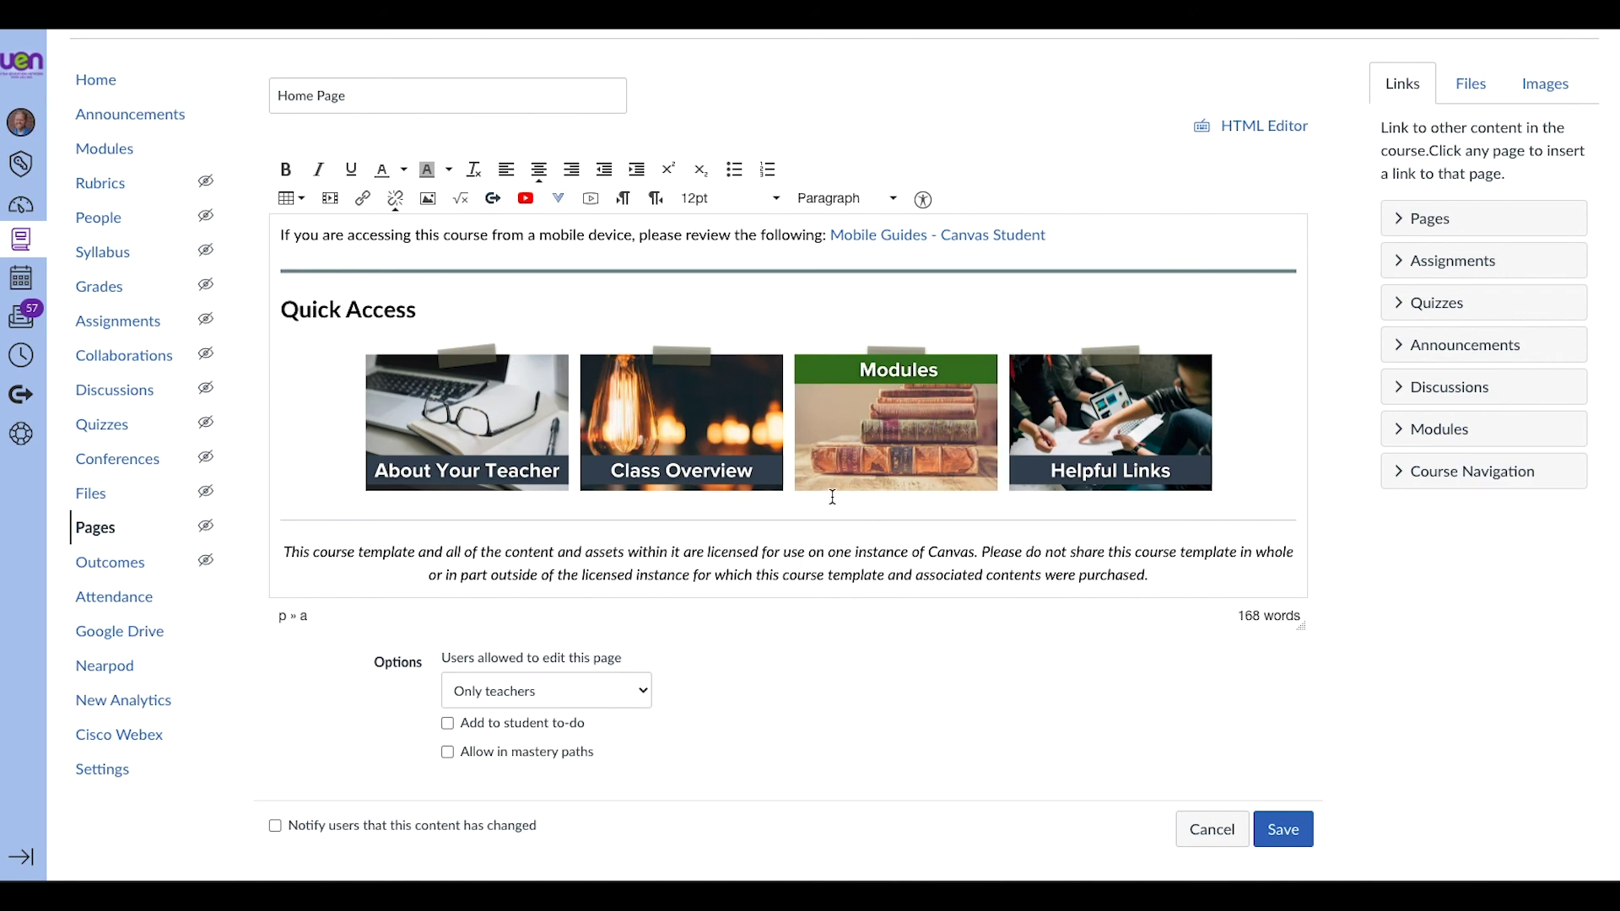
Review the edited home page and examine the icon and home page banner options in the Secondary-Unit template preview
scroll(832, 497, "up", 10)
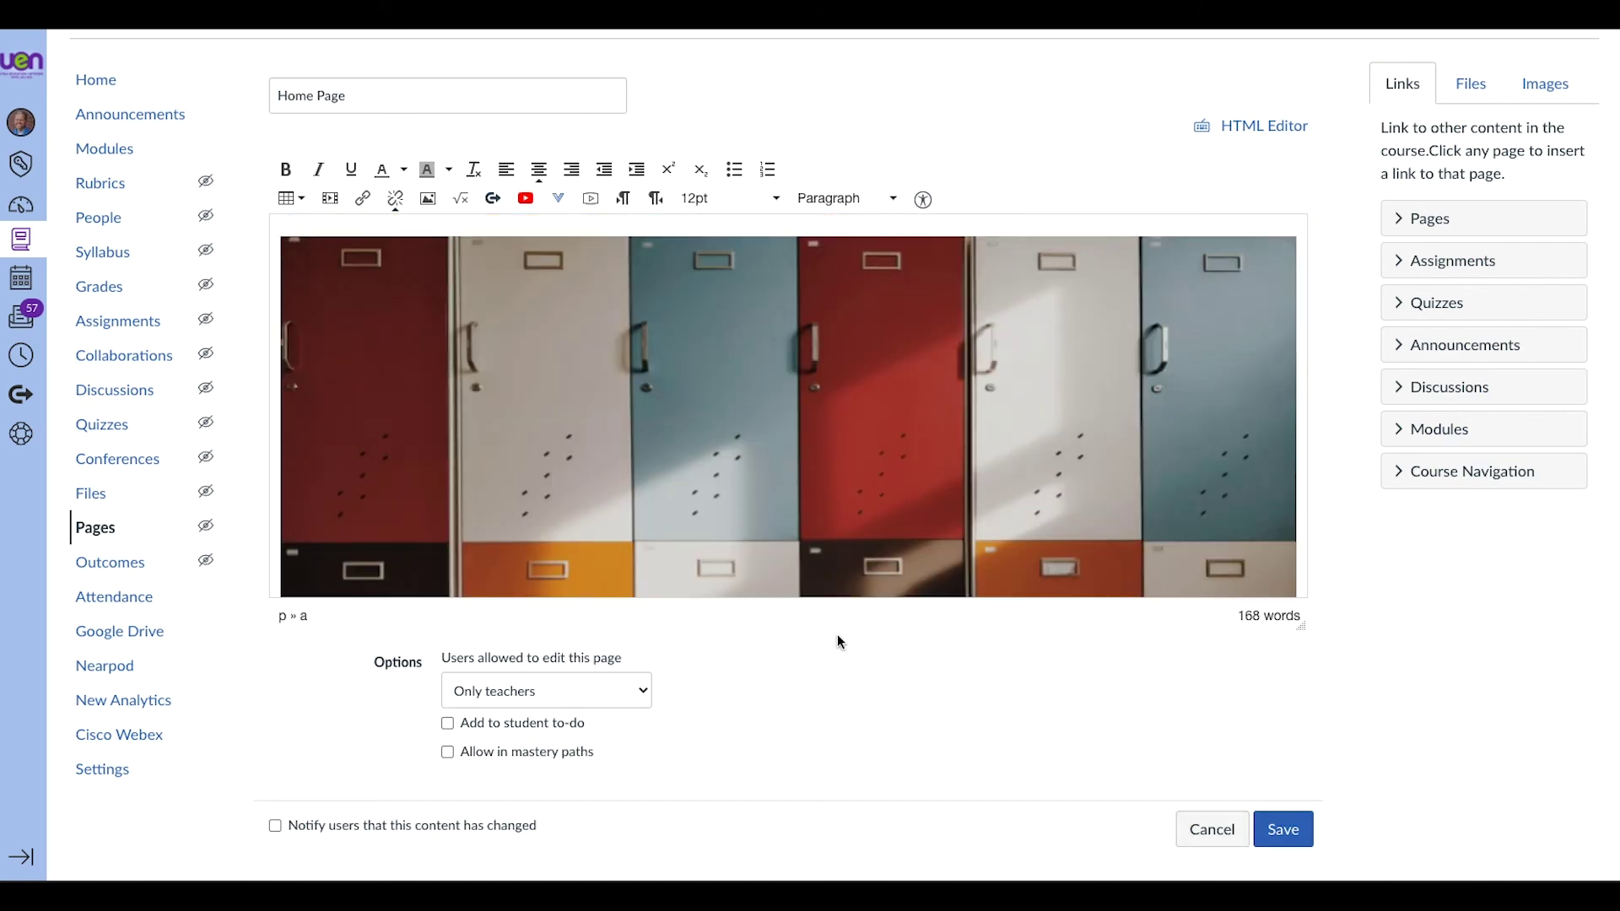
scroll(880, 495, "down", 10)
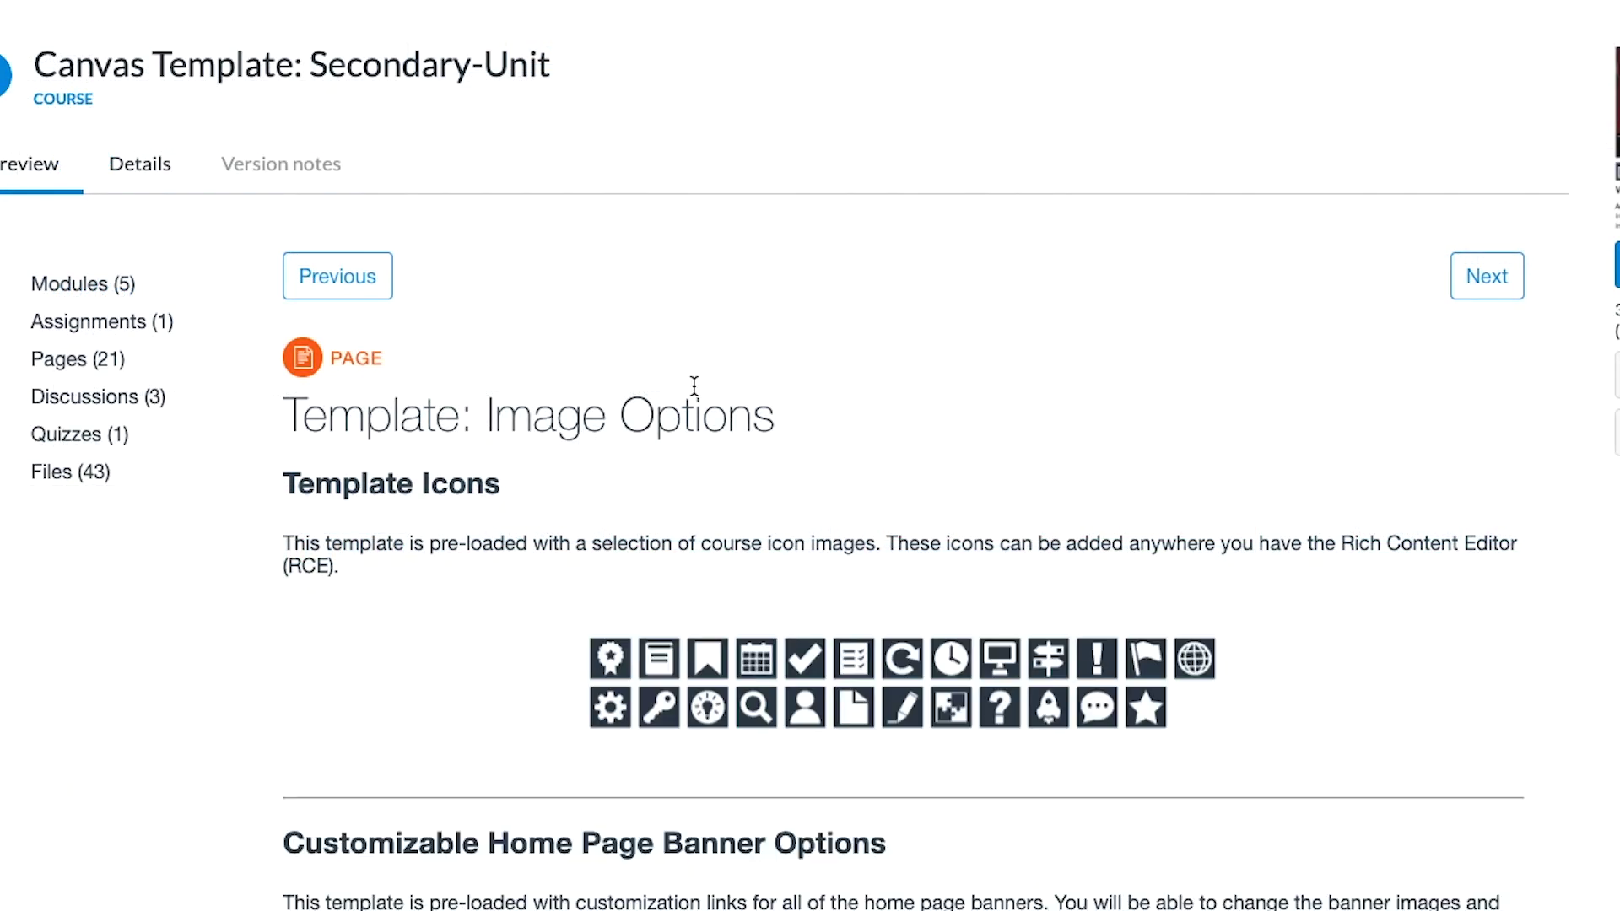
scroll(692, 631, "down", 3)
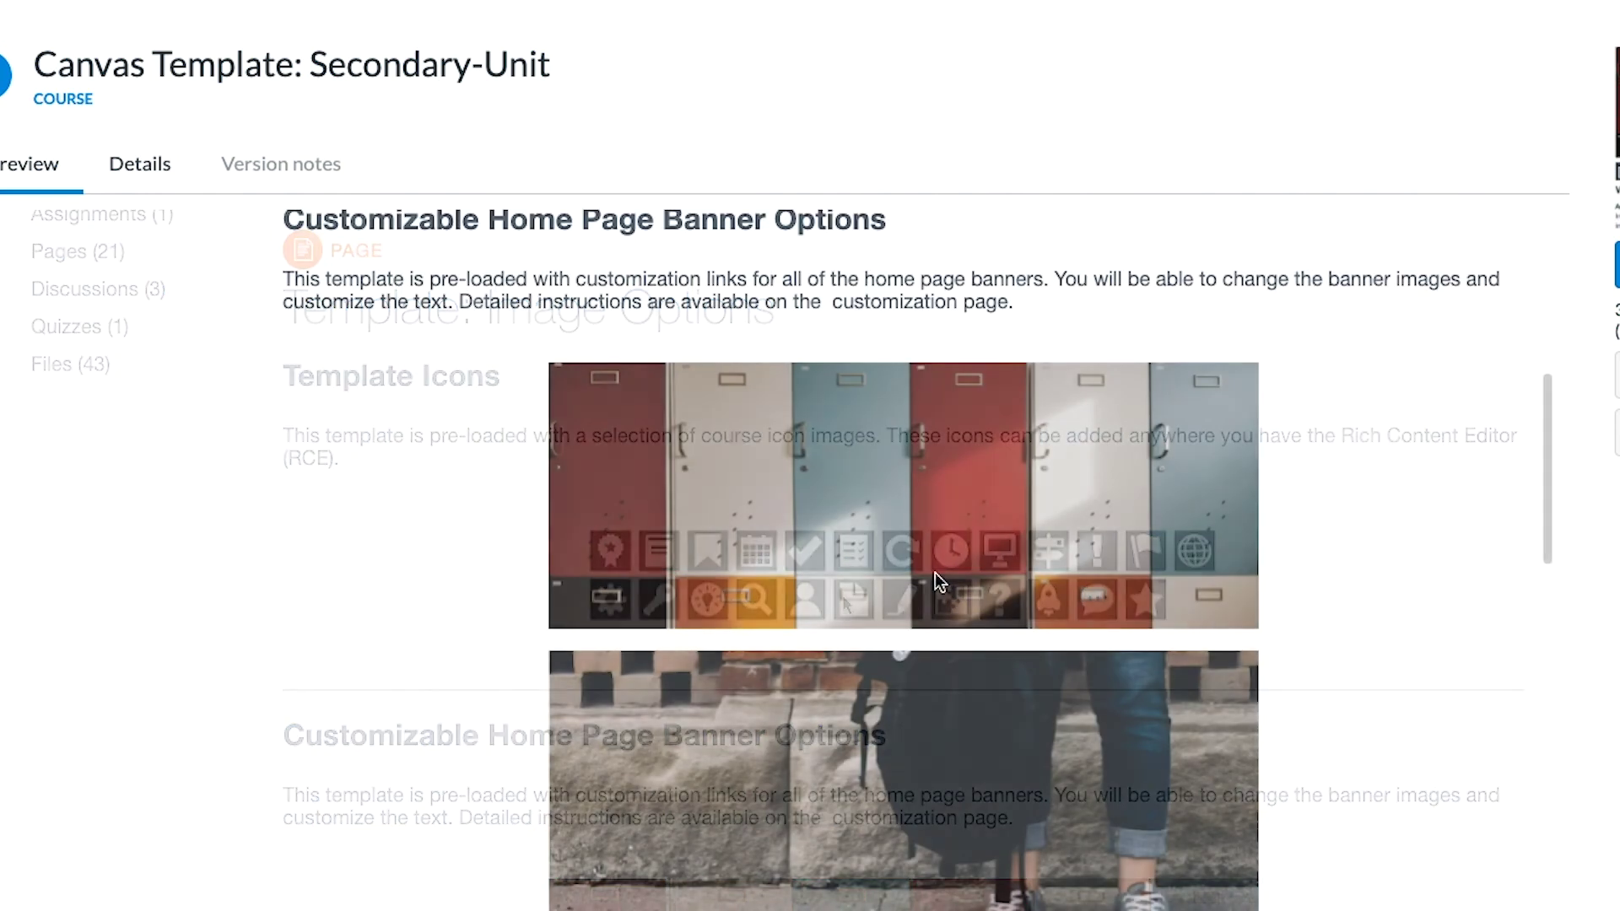
scroll(935, 572, "down", 4)
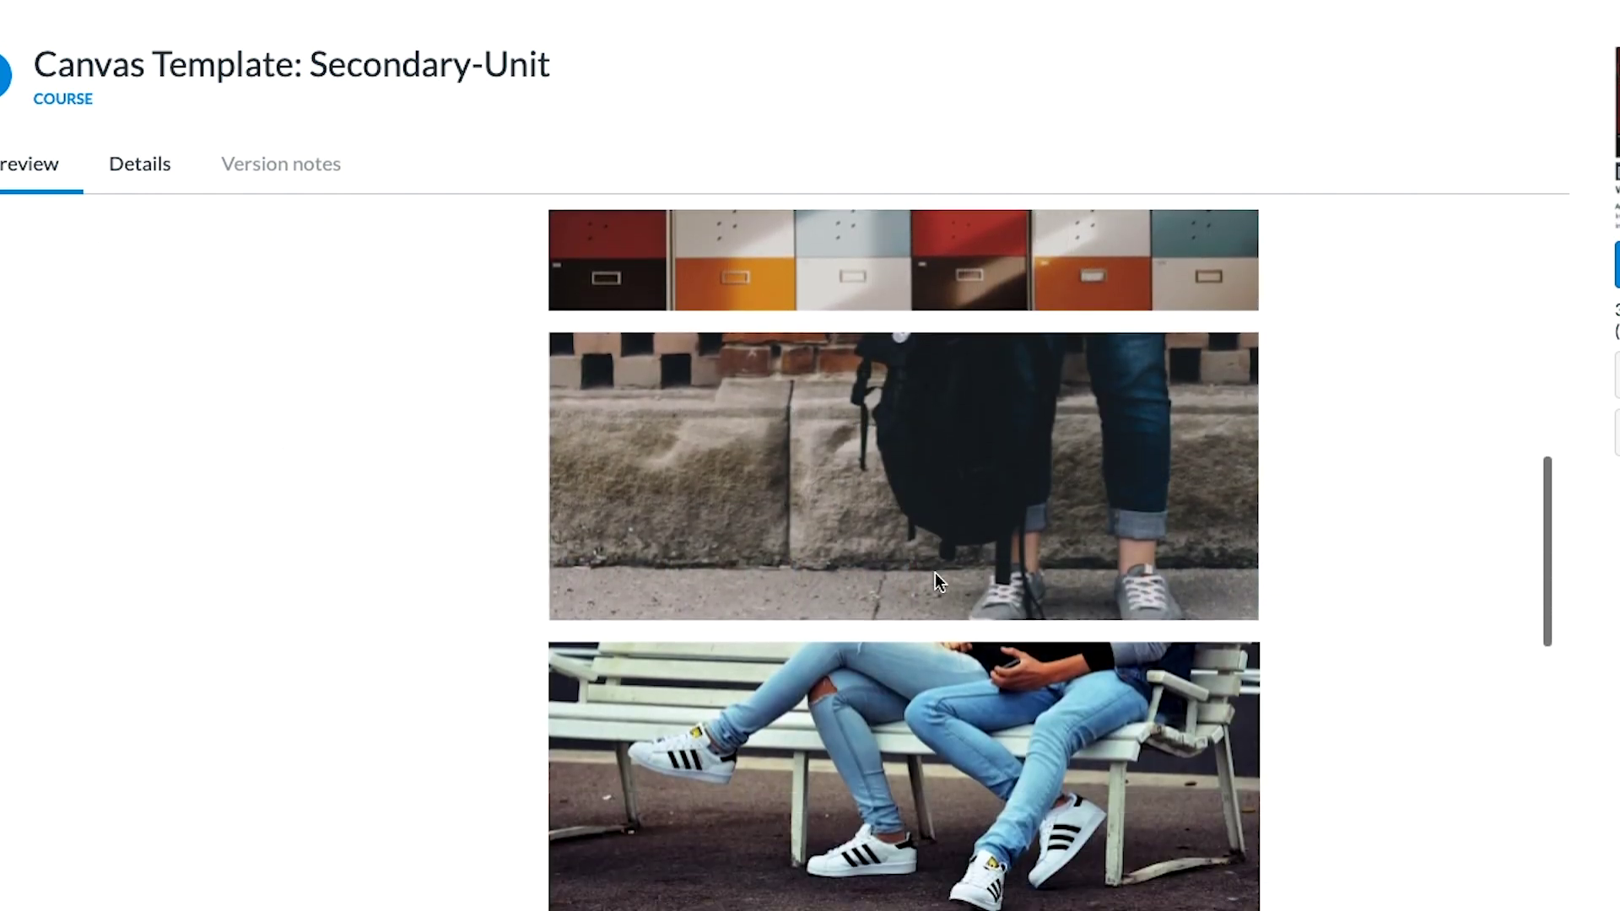
scroll(935, 573, "down", 2)
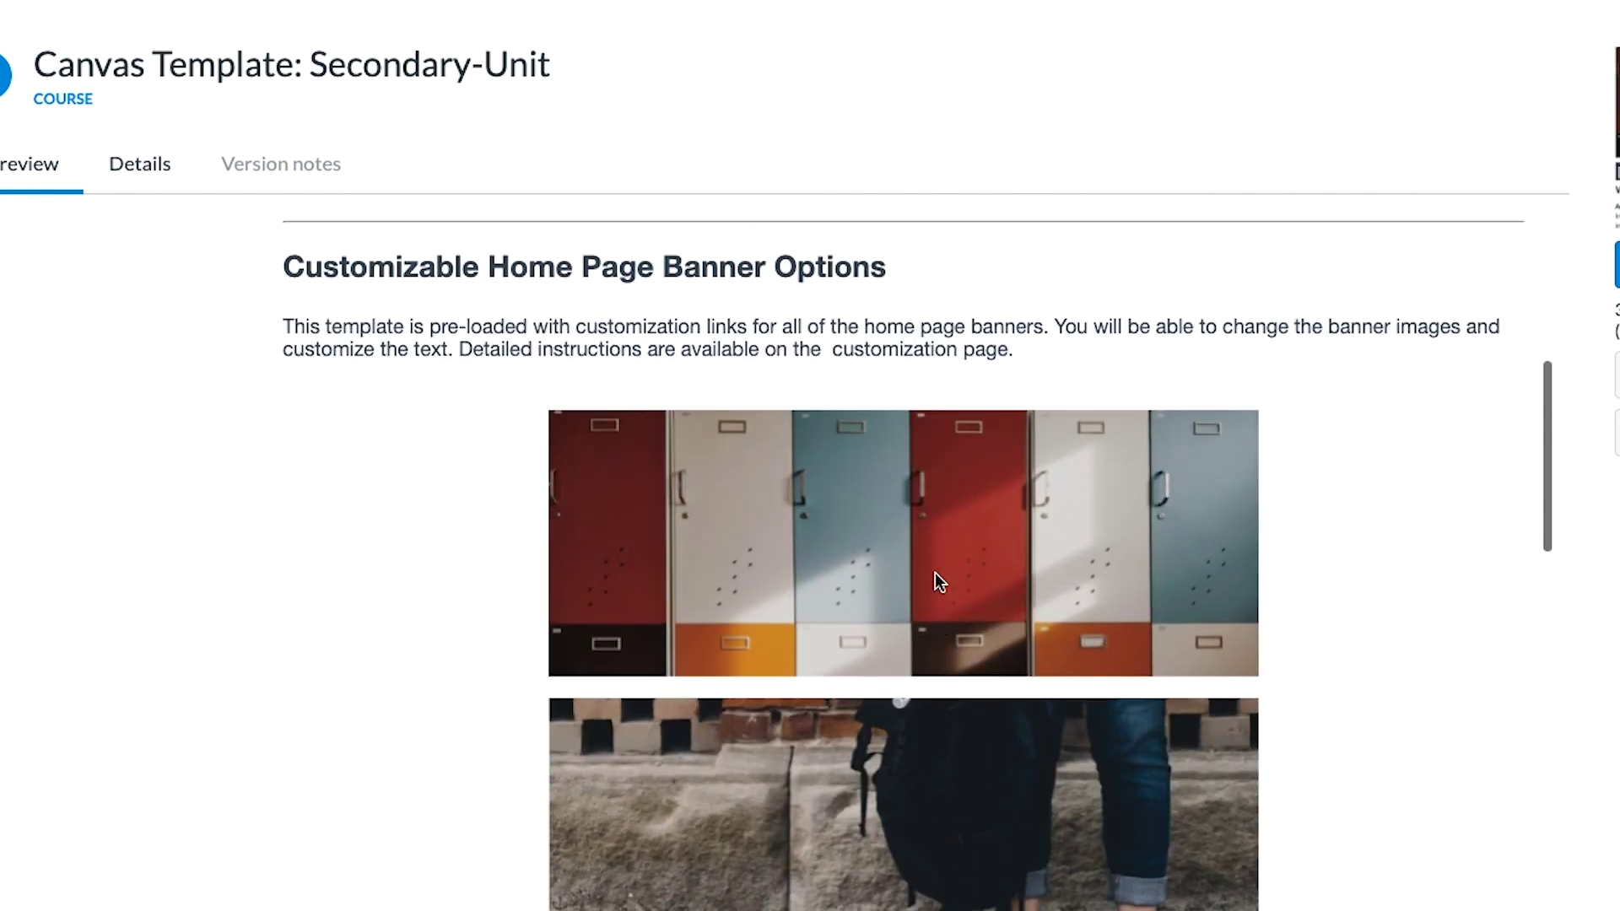
scroll(935, 572, "down", 4)
scroll(935, 572, "down", 3)
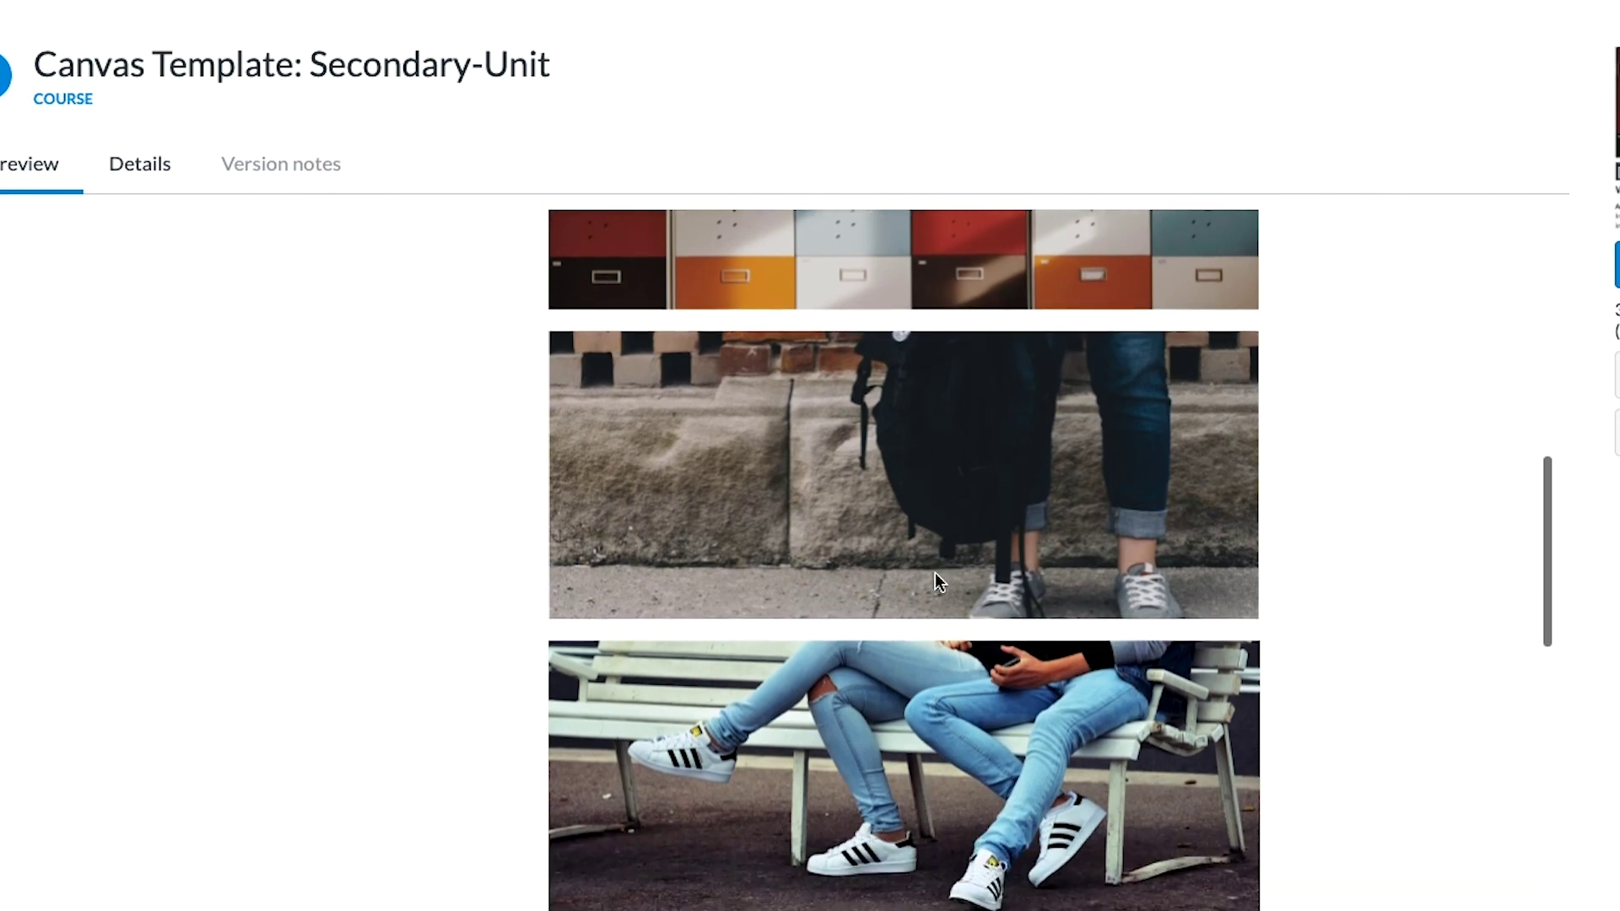
left_click(607, 577)
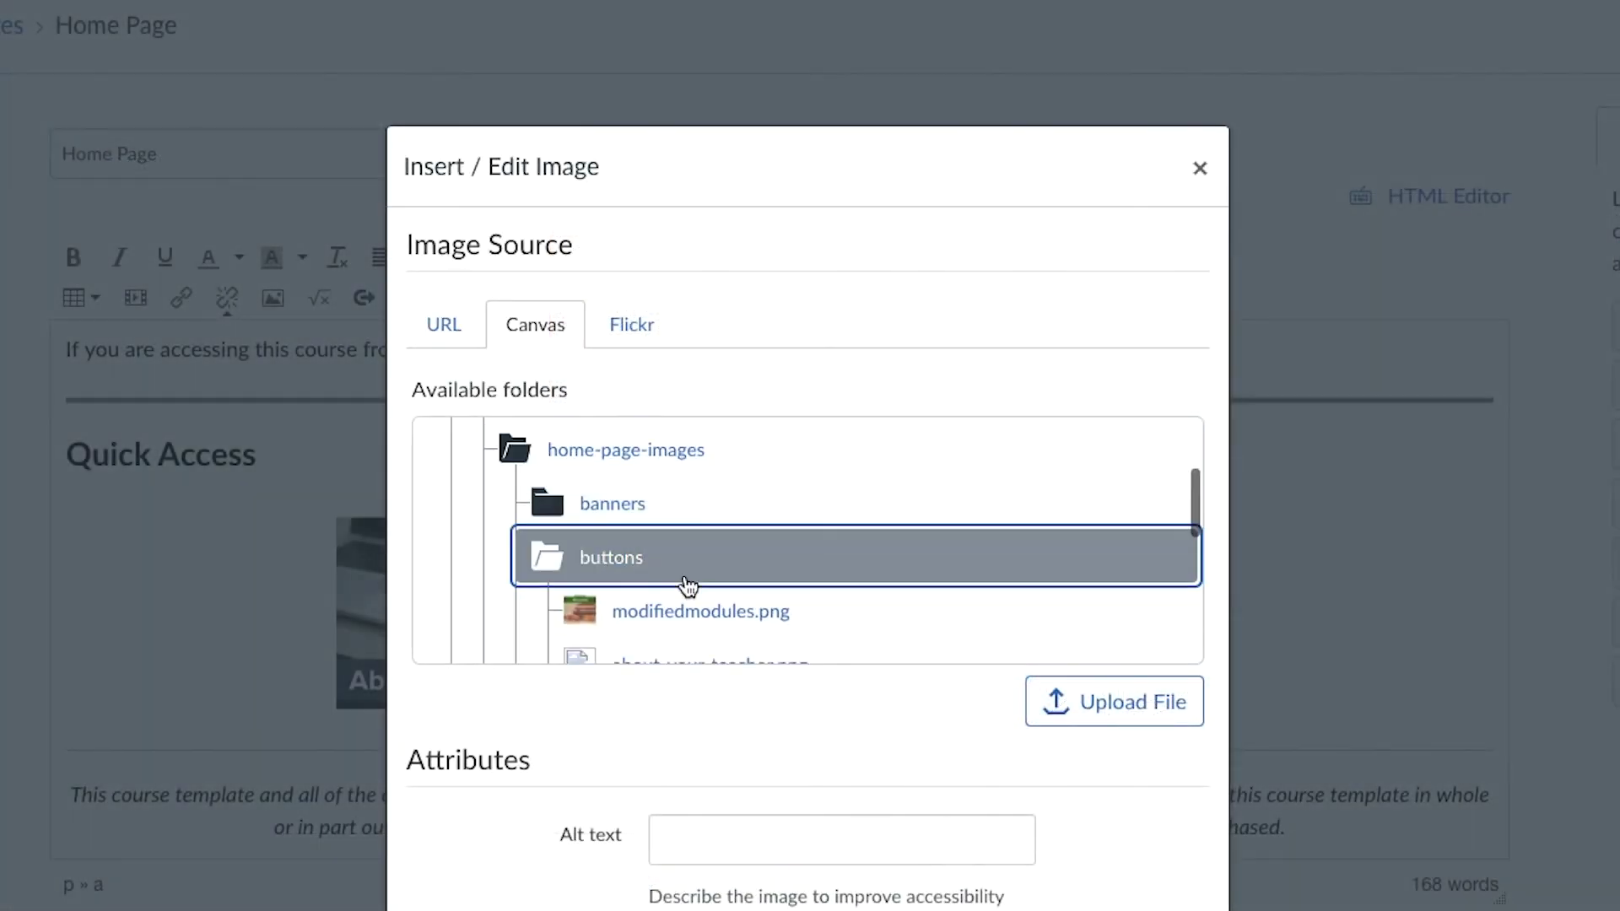
left_click(651, 550)
scroll(675, 548, "down", 3)
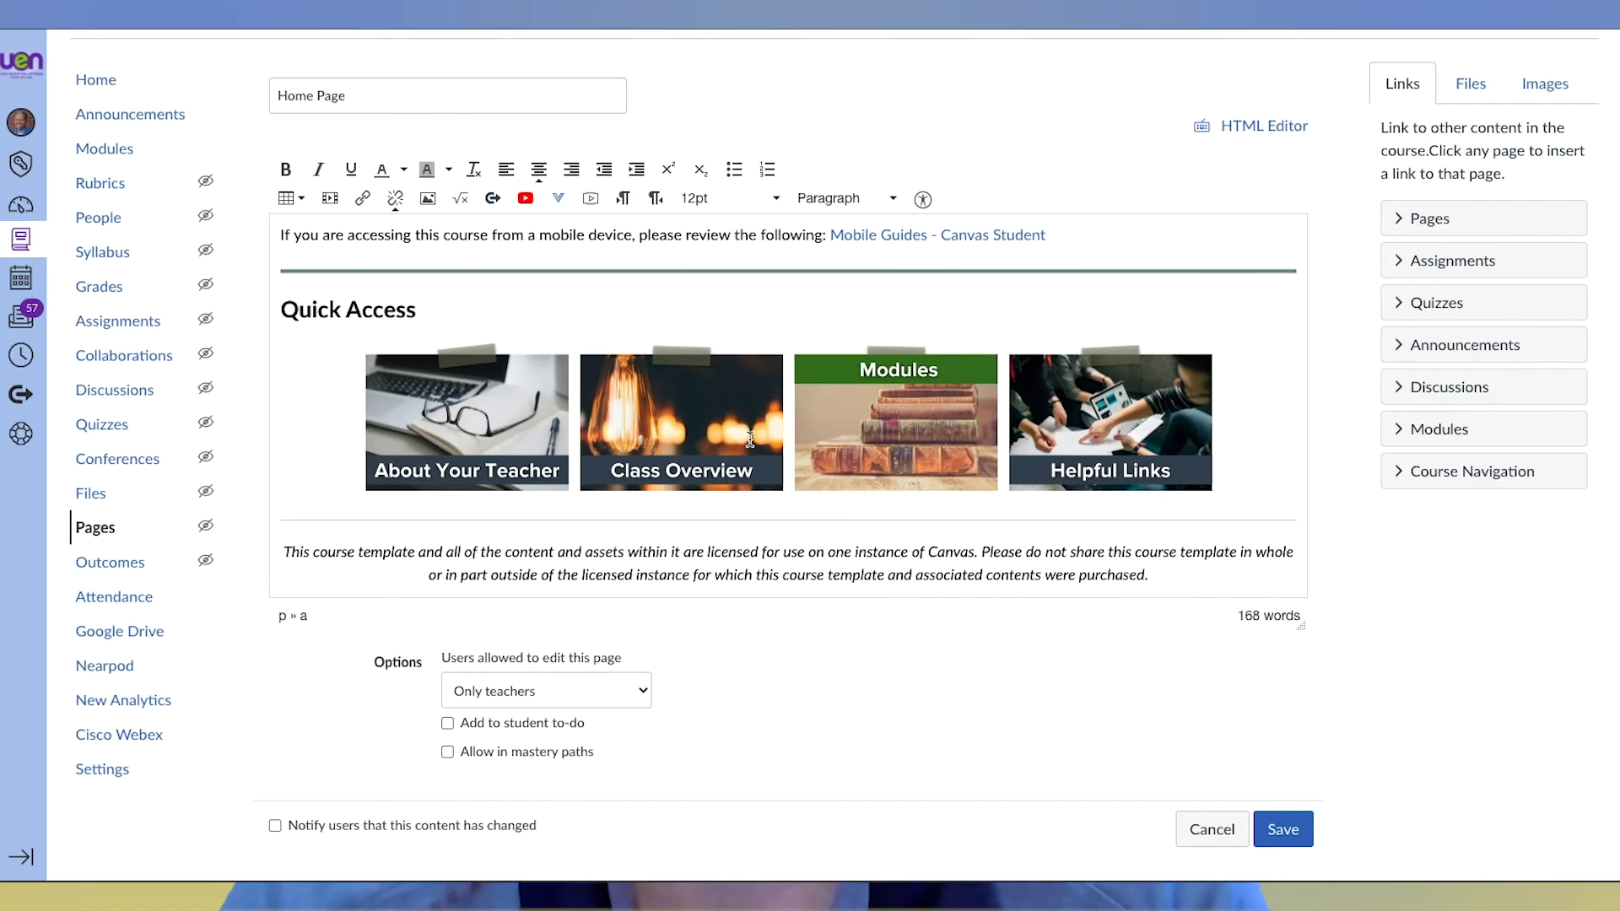